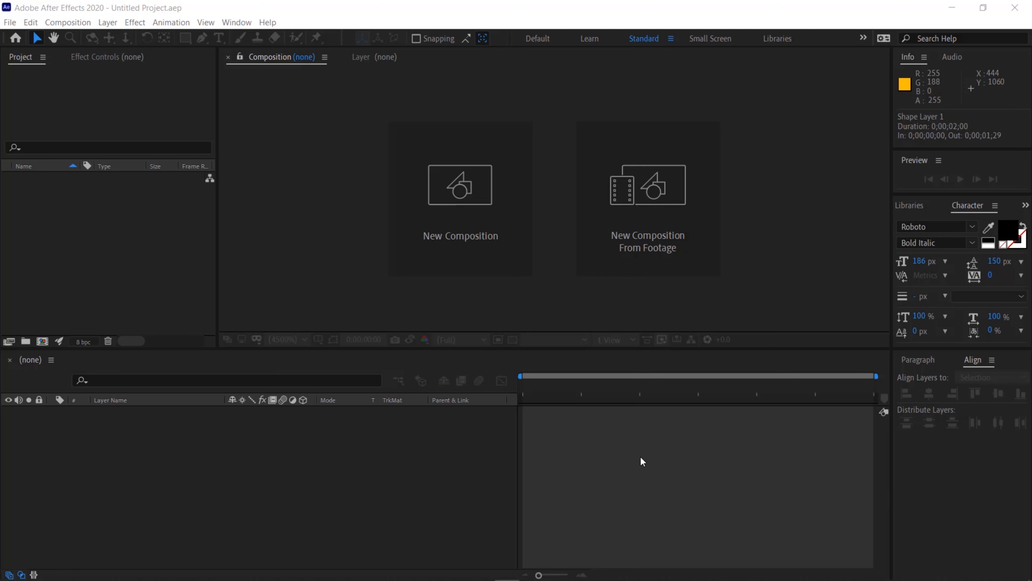
Create a new composition named Main using the HDTV 1080 29.97 preset with a 0;00;02;00 duration
left_click(74, 23)
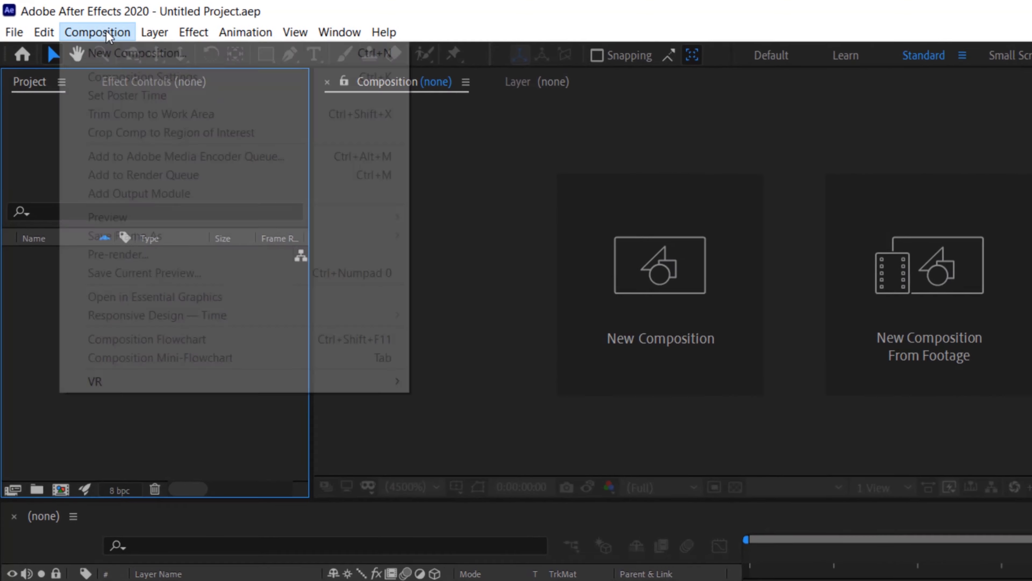
left_click(106, 55)
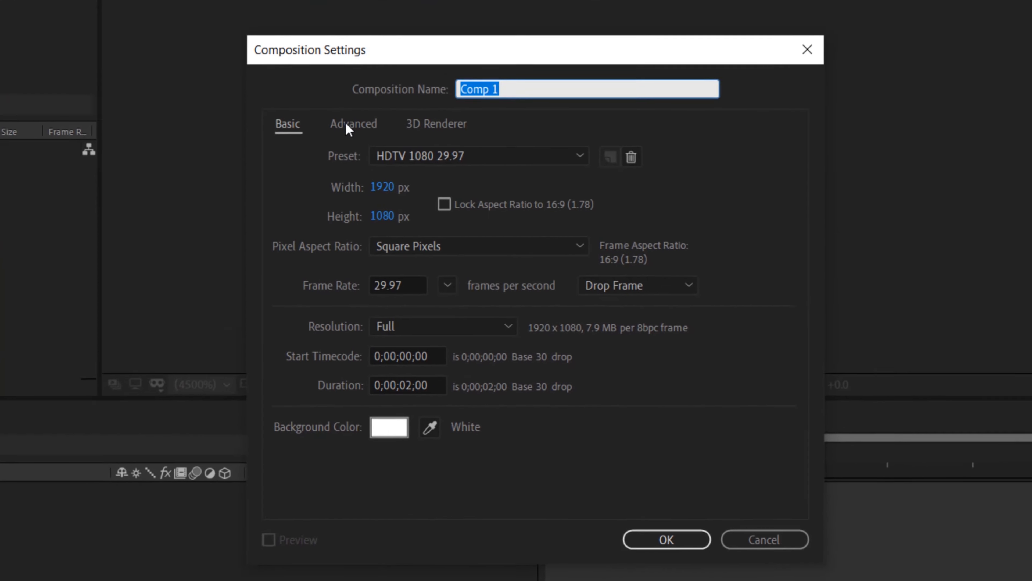
type("Main")
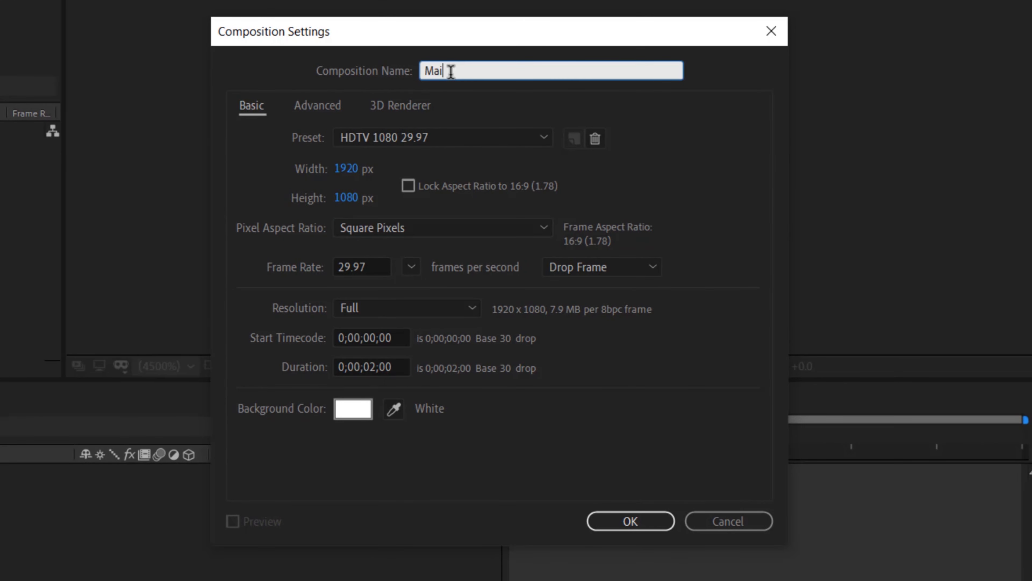
left_click(425, 140)
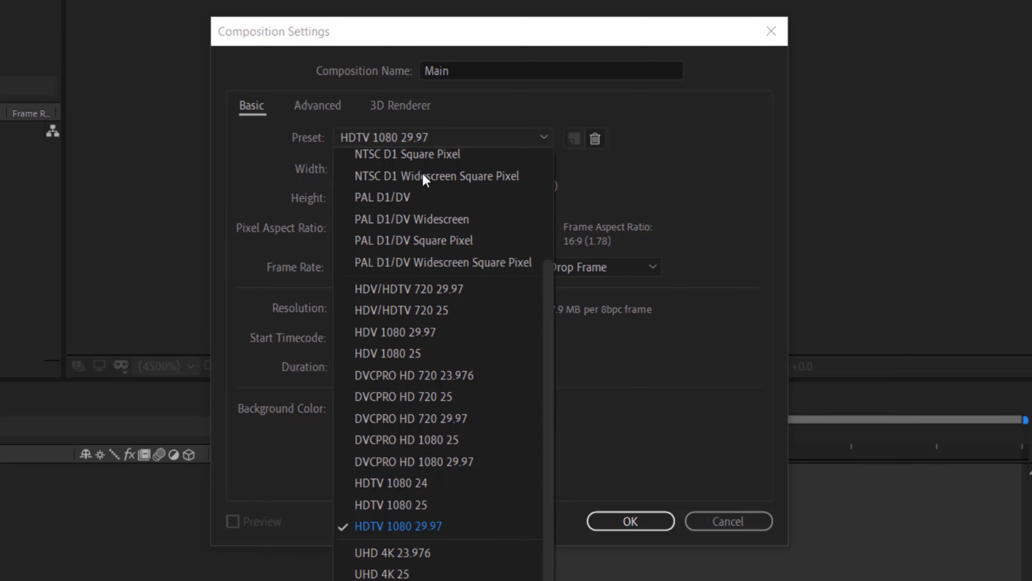
left_click(411, 526)
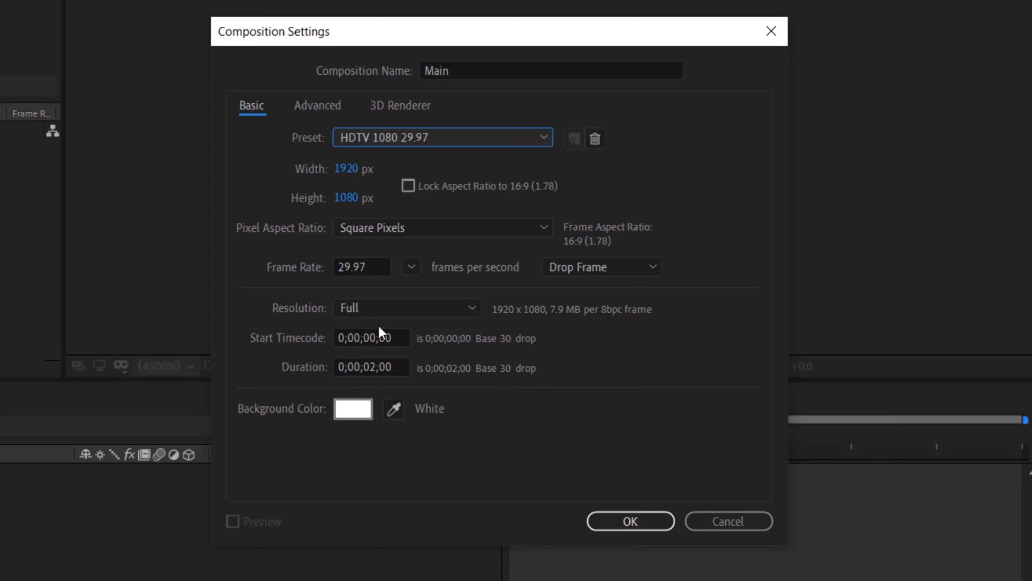
left_click(378, 366)
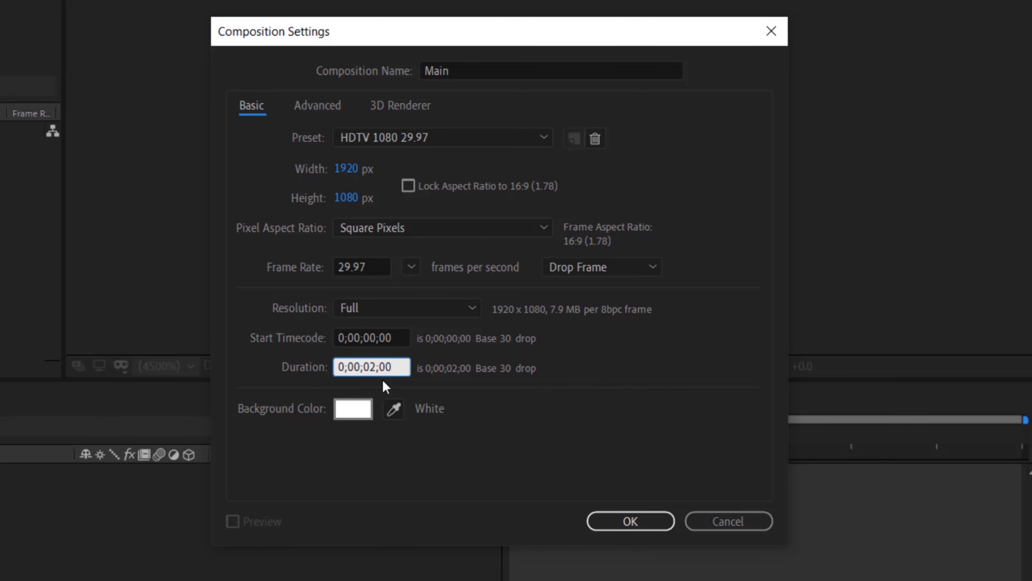
left_click(613, 530)
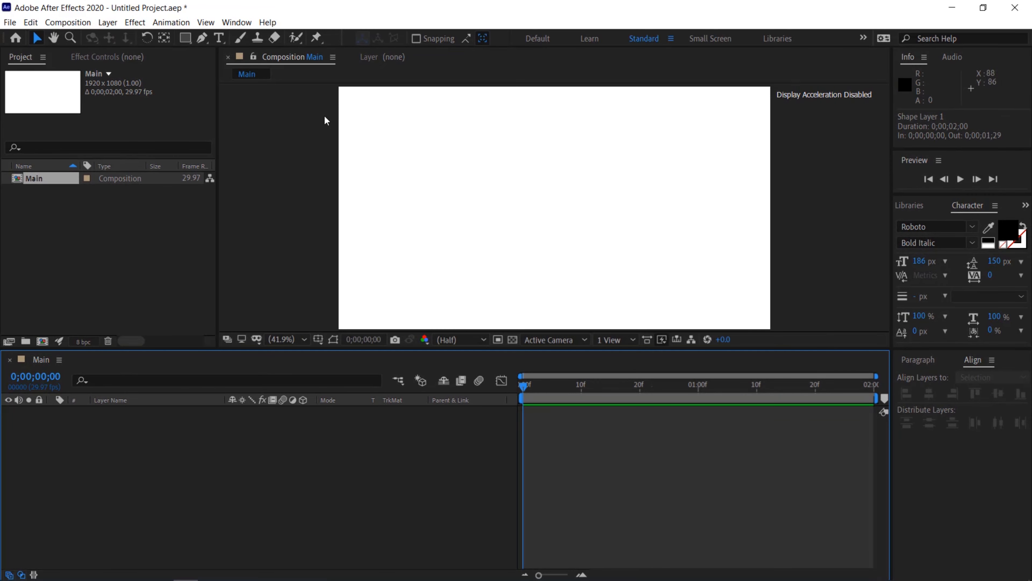
Add a new solid layer named BG with the orange colour FFBC00
left_click(107, 22)
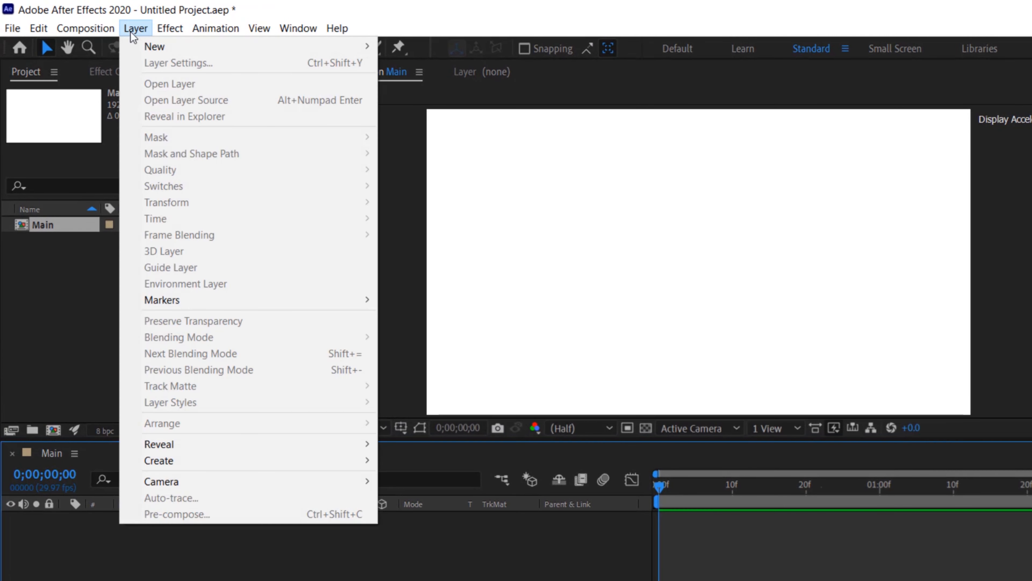
mouse_move(147, 56)
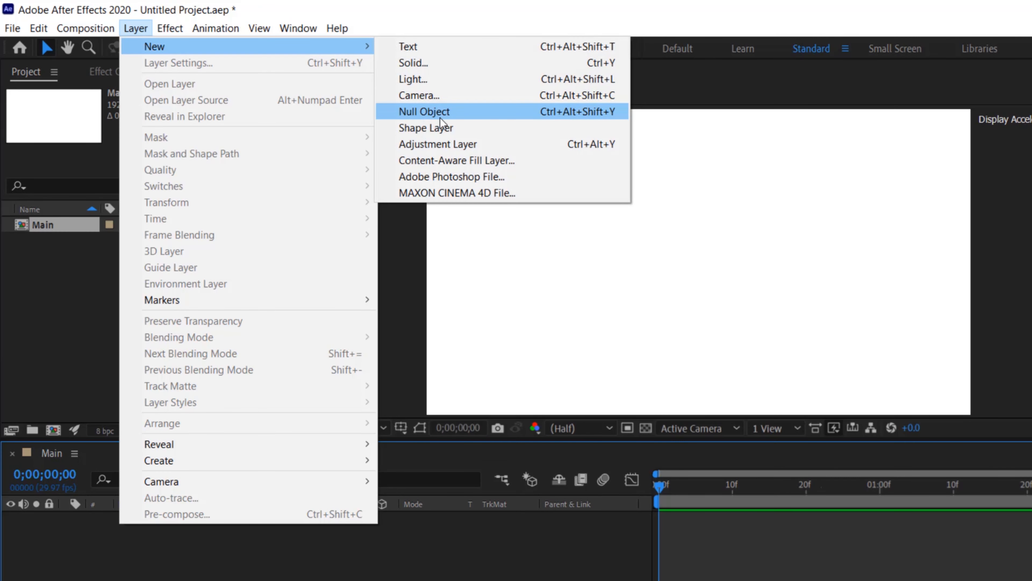
left_click(439, 62)
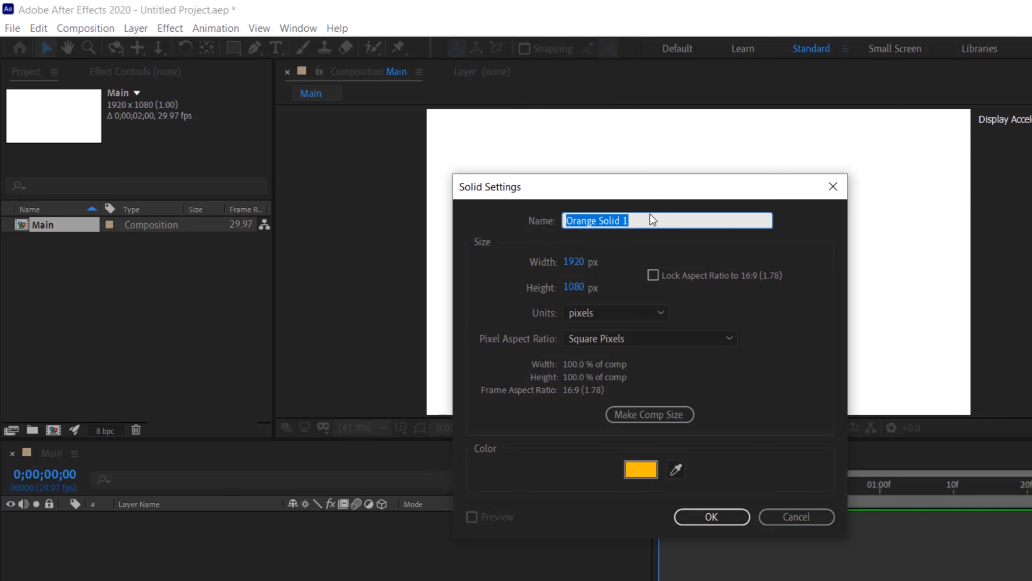
type("BG")
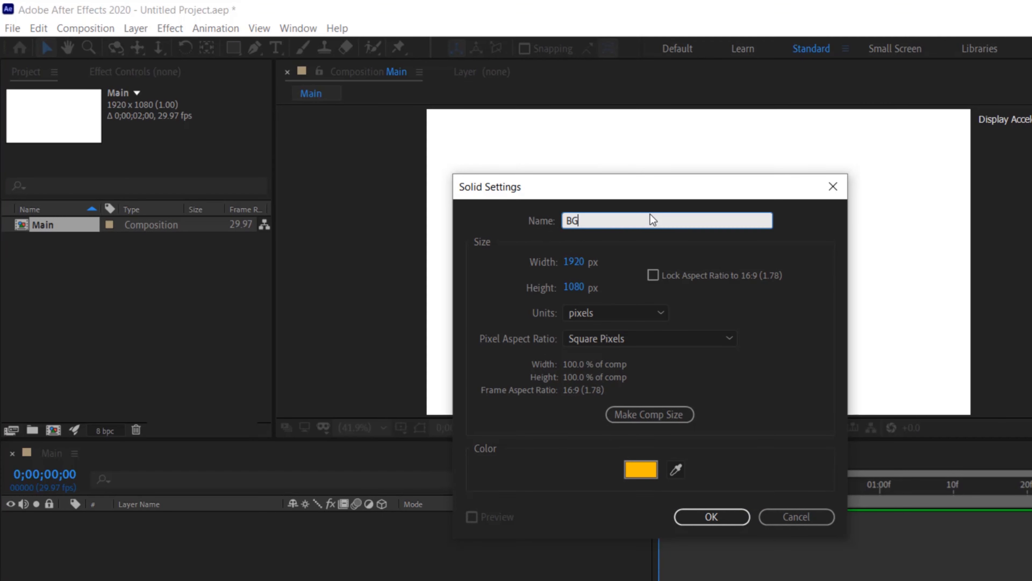
left_click(651, 473)
left_click_drag(378, 346, 391, 330)
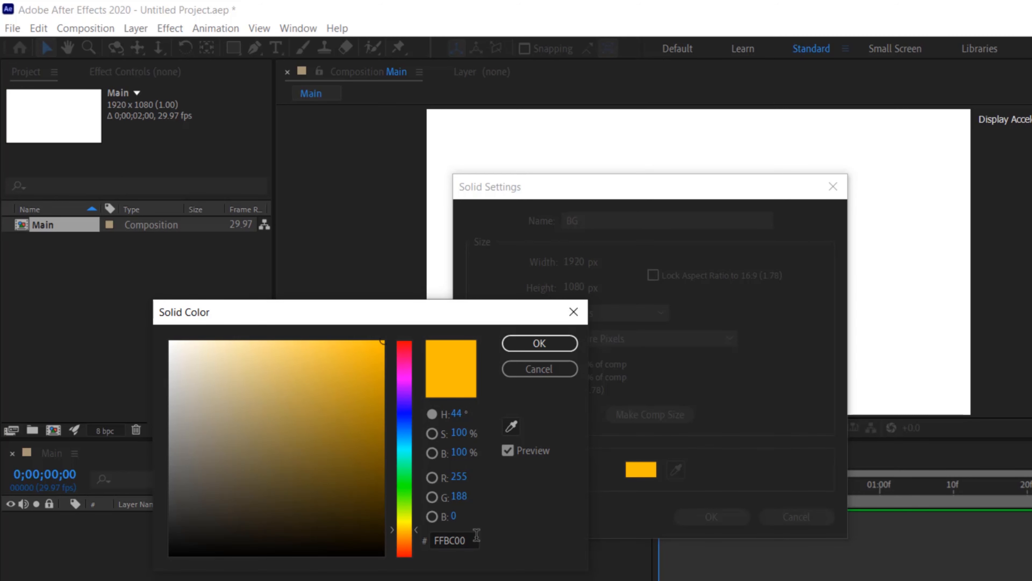
left_click(559, 338)
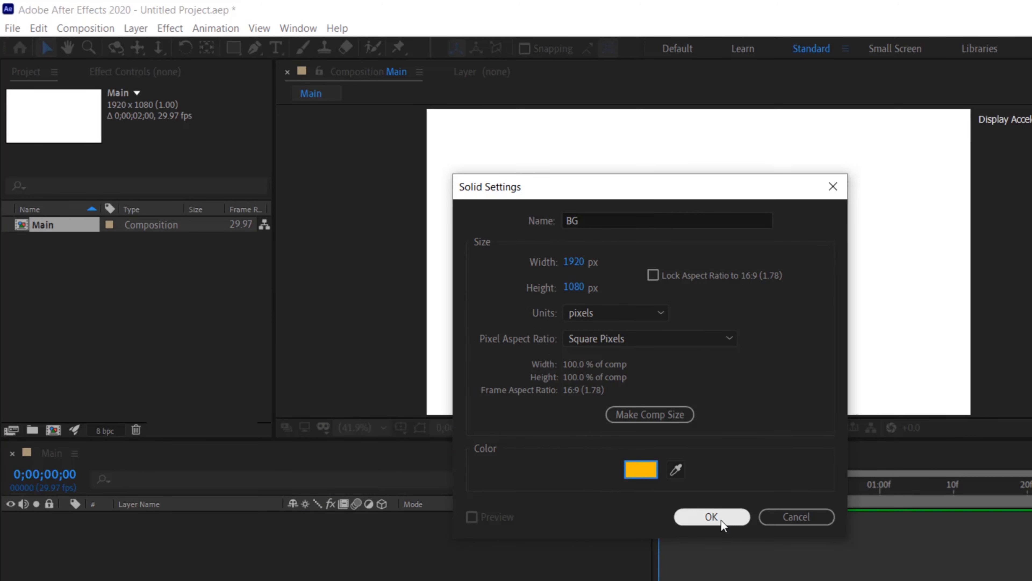
left_click(721, 520)
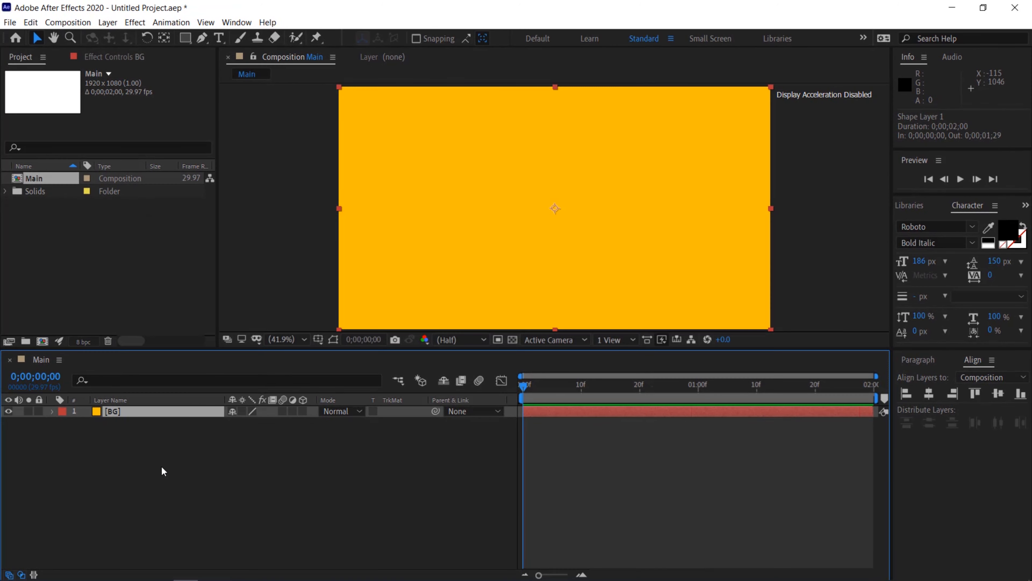
Create a text layer reading BLACK on the first line and FRIDAY on the second
left_click(200, 464)
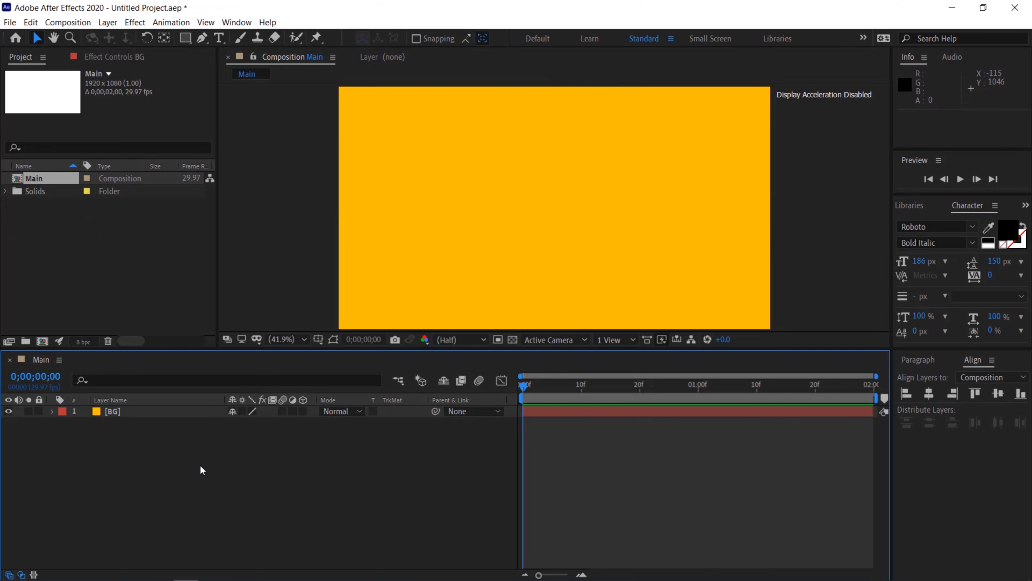
left_click(219, 39)
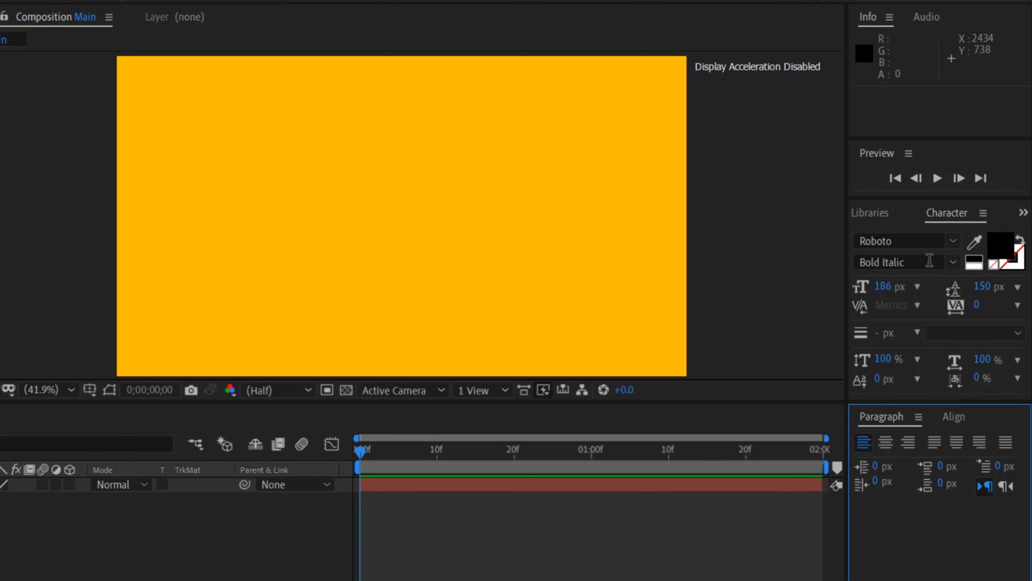
left_click(320, 205)
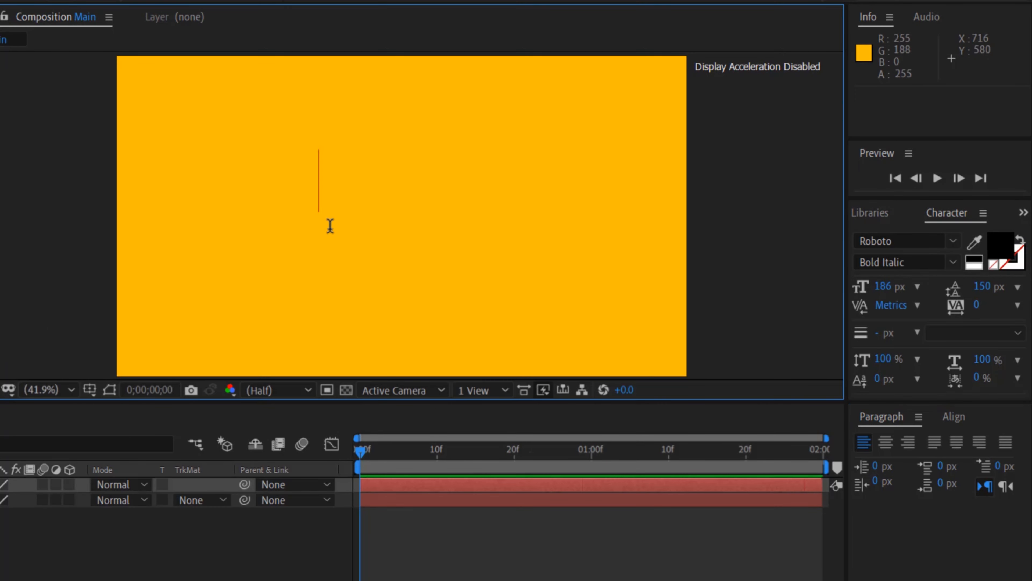
type("BLACK")
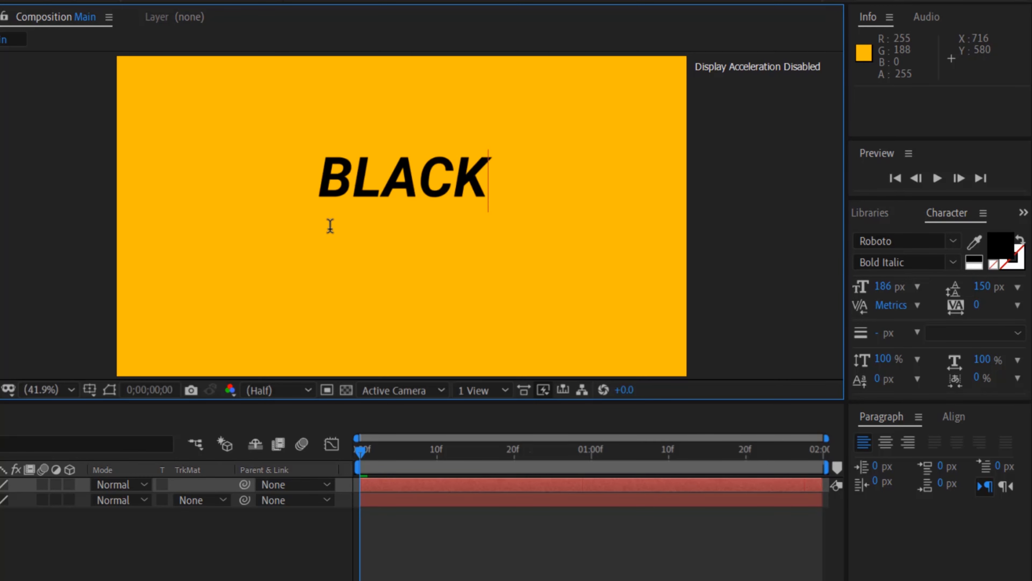
key("Return")
type("FRIDAY")
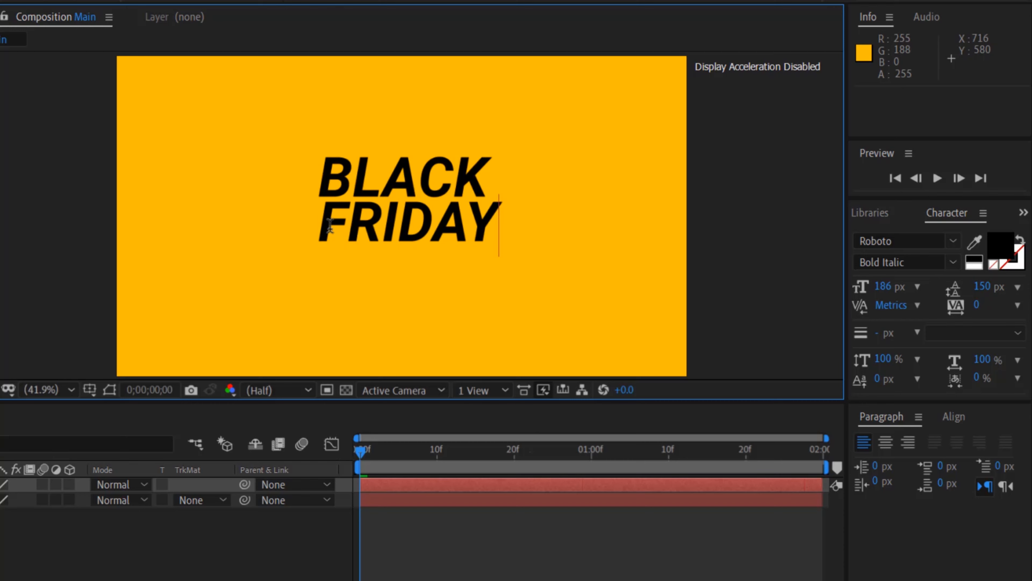
key("ctrl+Return")
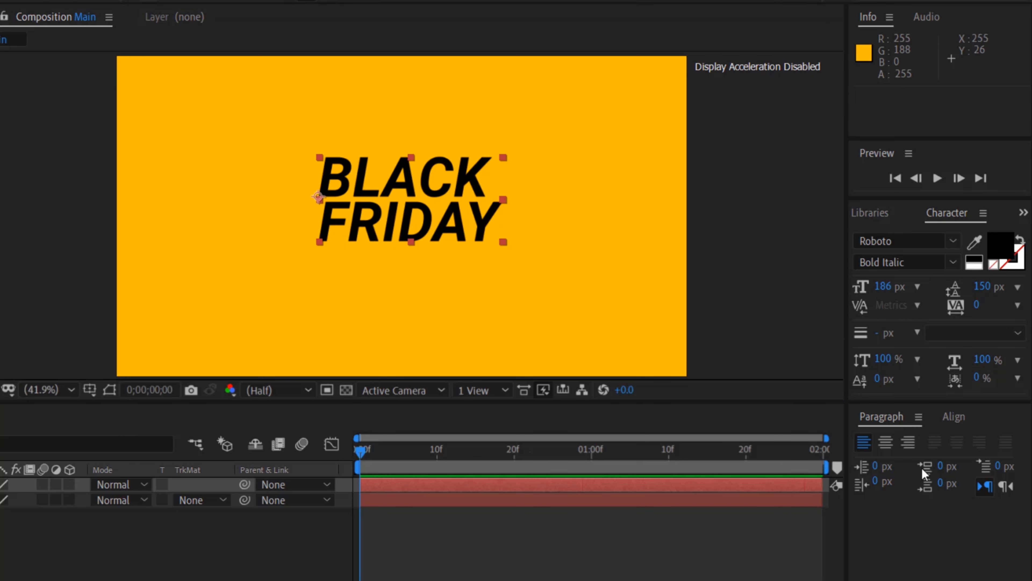
Align the BLACK FRIDAY text layer to the centre of the composition horizontally and vertically
left_click(951, 417)
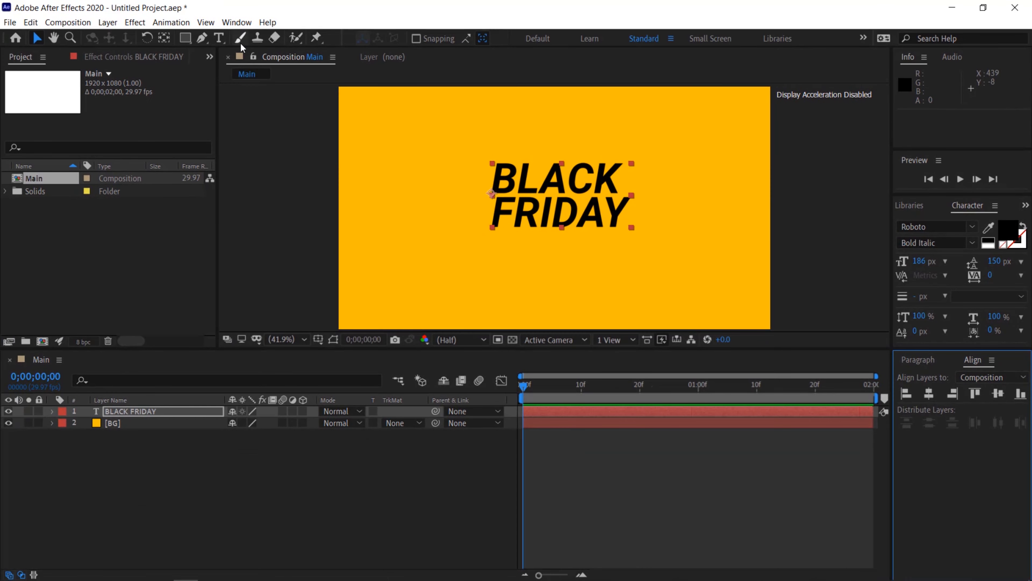
left_click(237, 23)
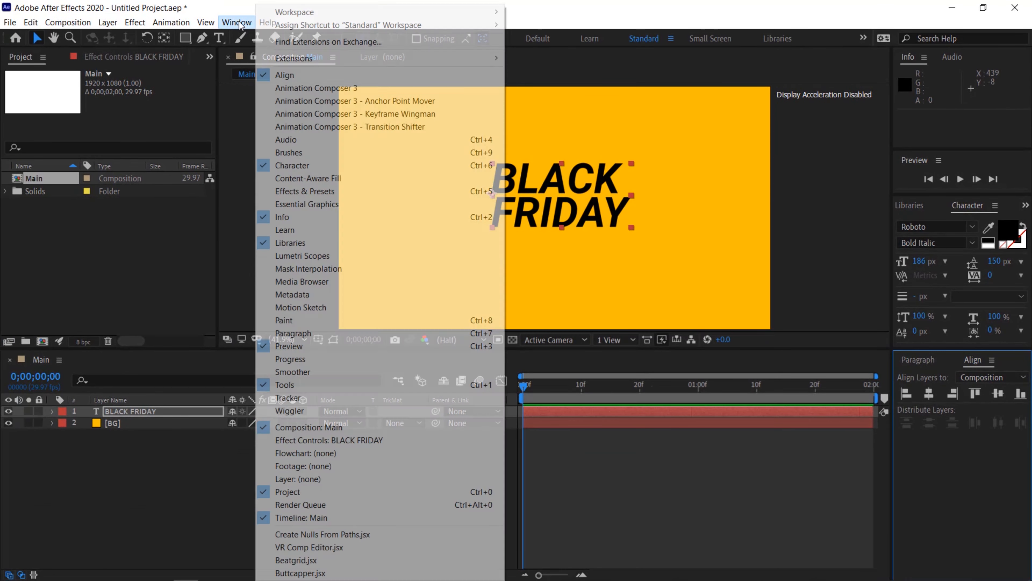
left_click(722, 5)
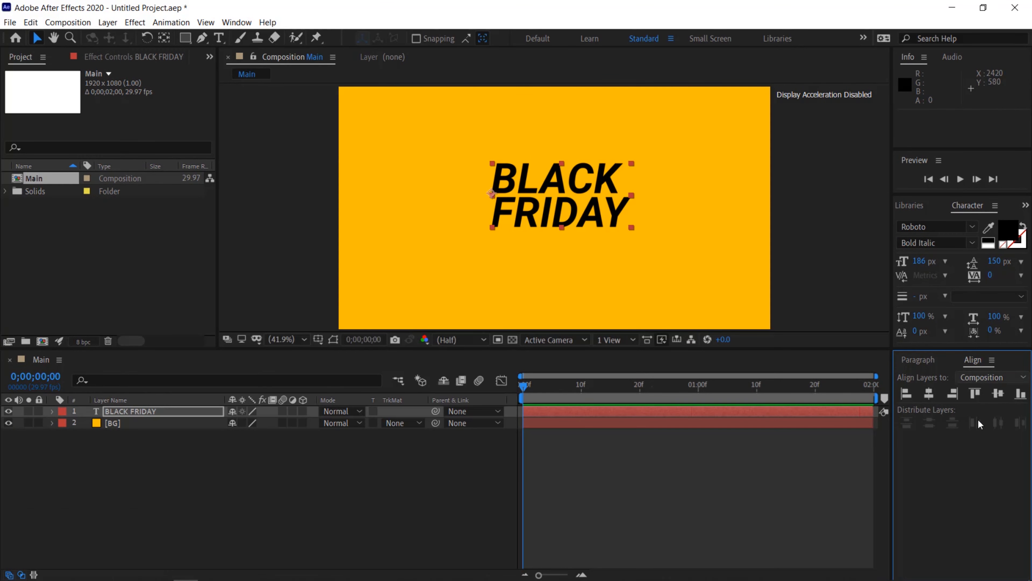
left_click(929, 393)
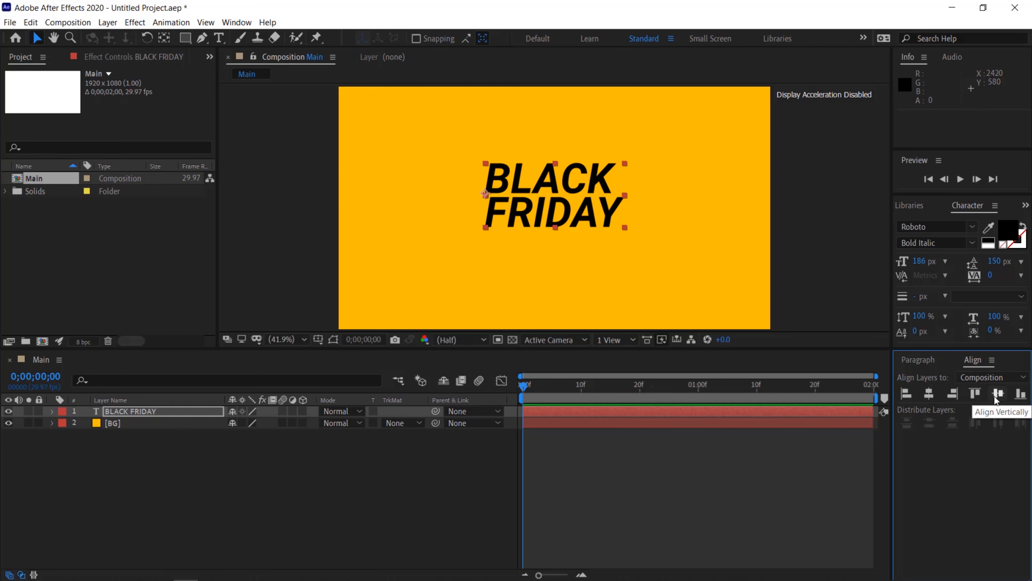
left_click(996, 393)
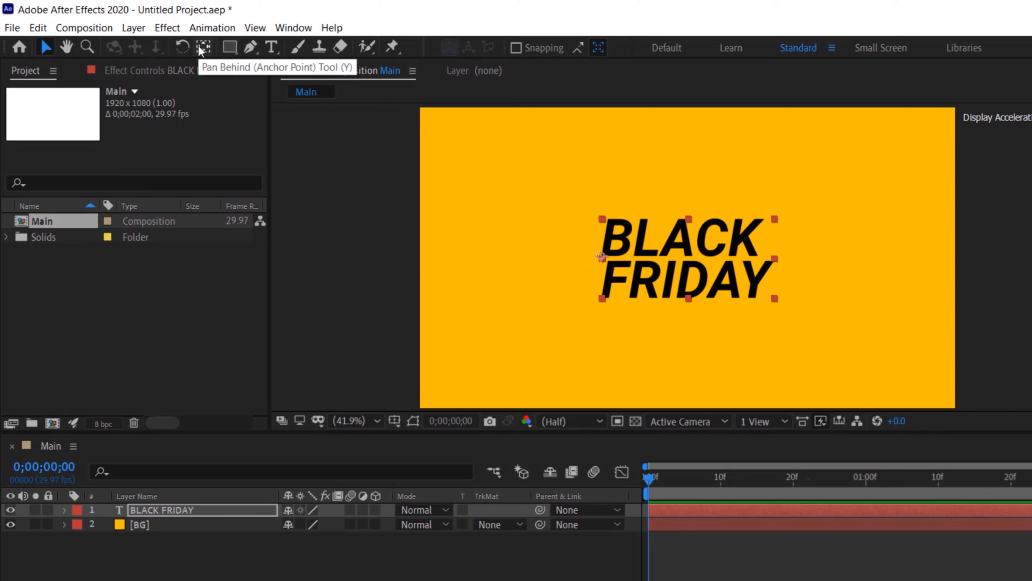
Center the text layer's anchor point on its content with the Pan Behind tool
left_click(200, 49)
key("ctrl+alt+Home")
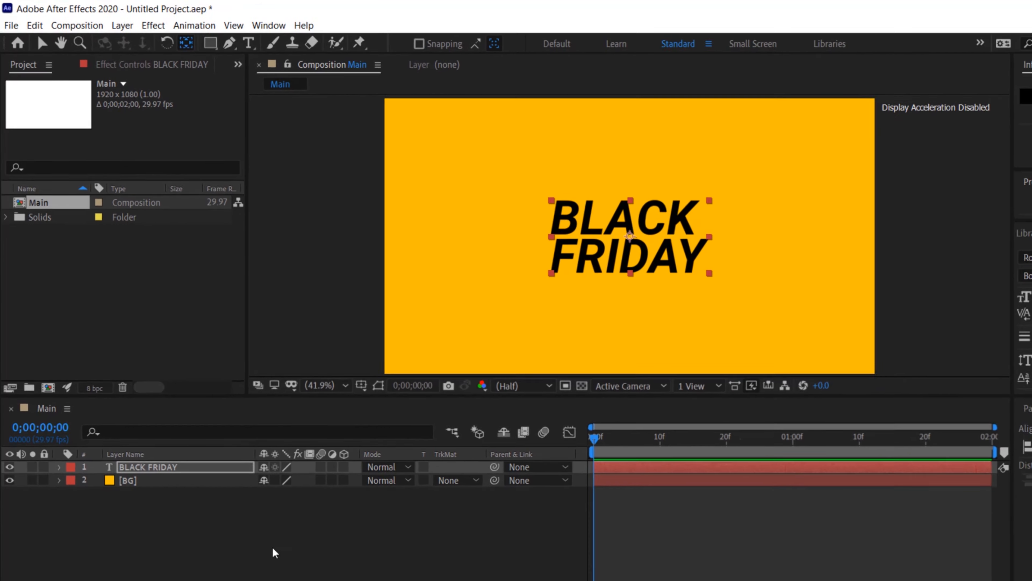
left_click(241, 485)
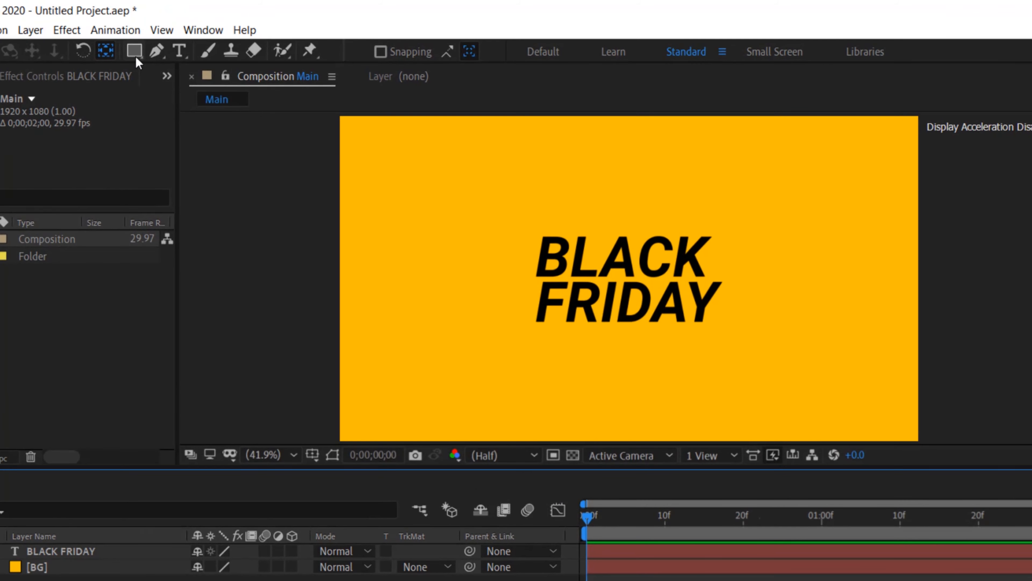
Choose the Rectangle tool and set its stroke to None and its fill to solid white FFFFFF
left_click(135, 57)
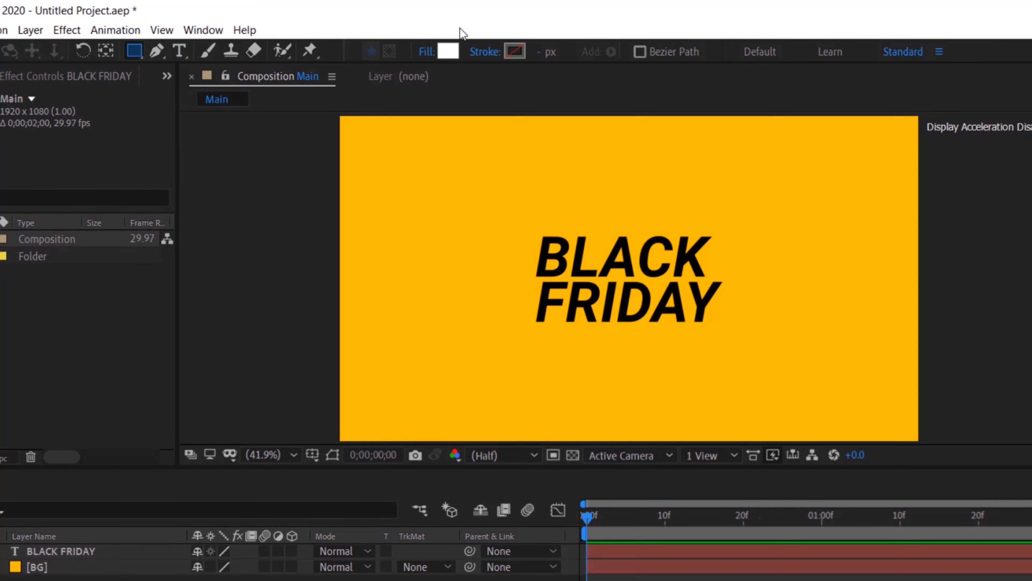
left_click(485, 52)
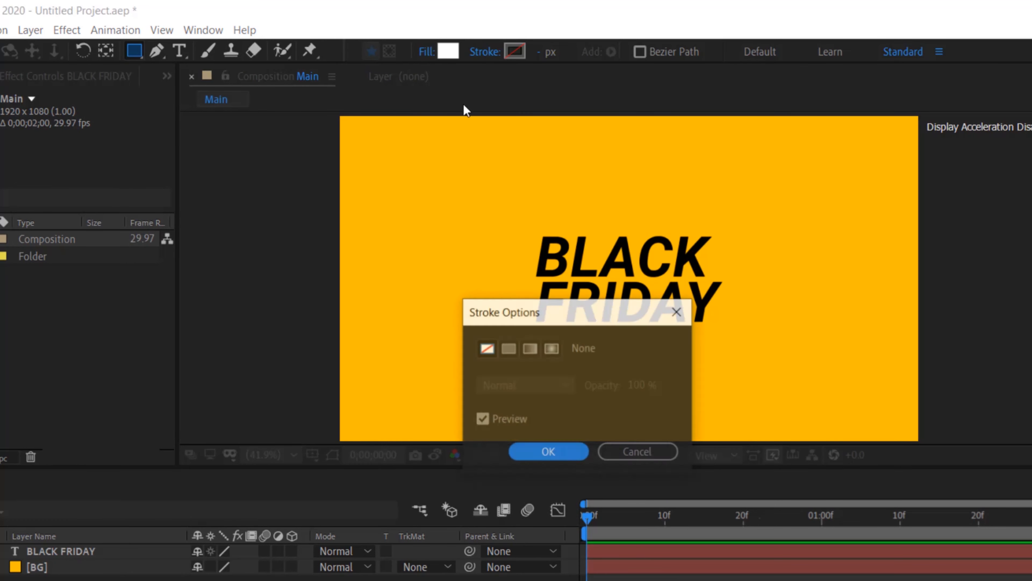
left_click(563, 453)
left_click(422, 52)
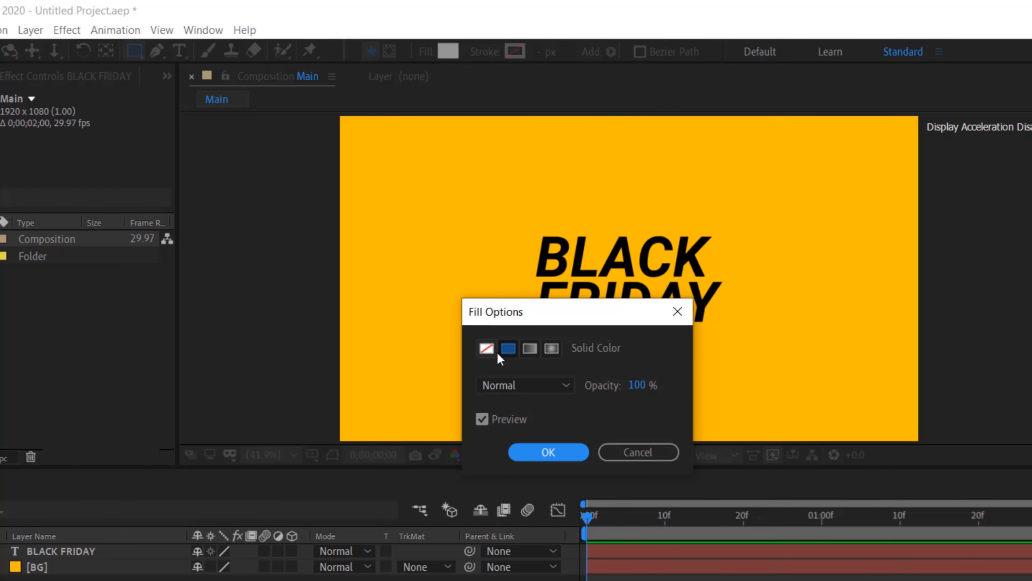
left_click(523, 448)
left_click(447, 52)
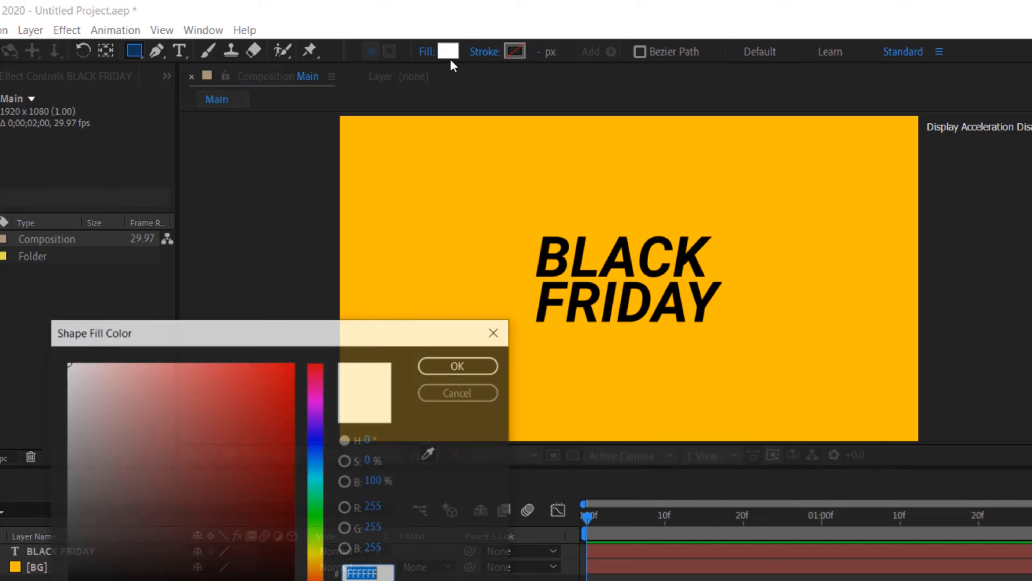
left_click_drag(130, 368, 29, 340)
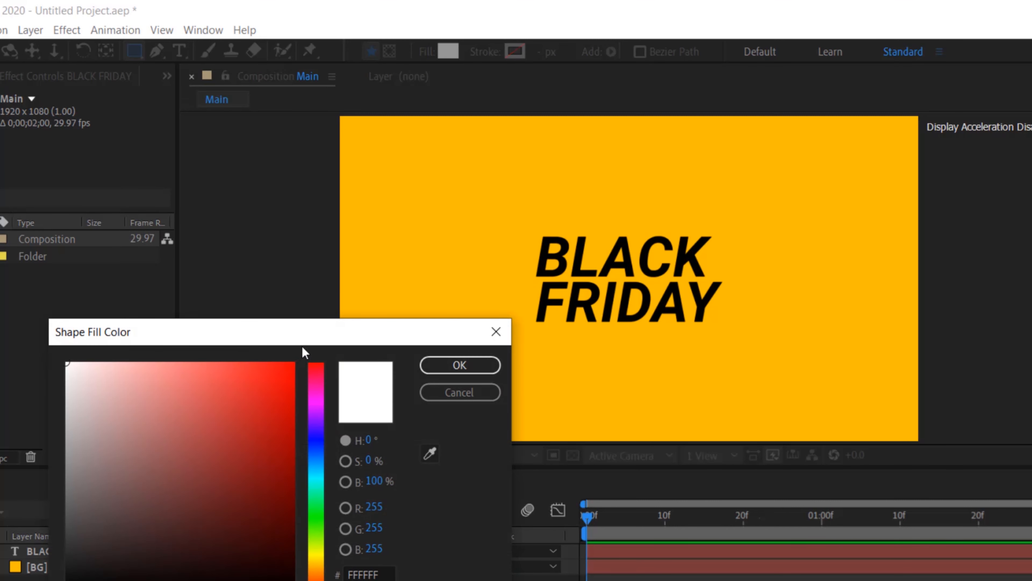
left_click(434, 366)
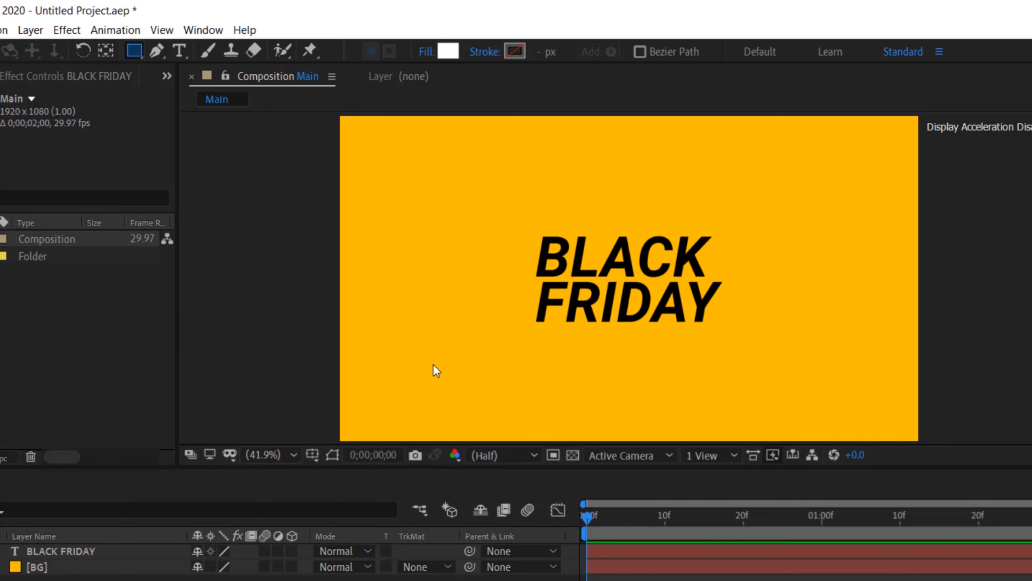
Draw a thin vertical white rectangle bar to the left of the BLACK FRIDAY text
left_click(469, 229)
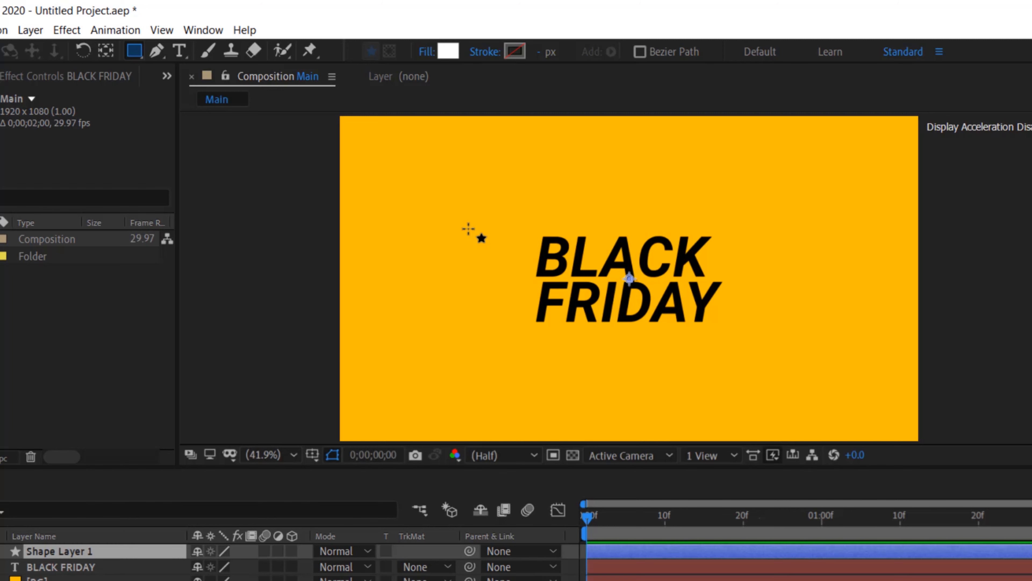
left_click_drag(468, 233, 474, 357)
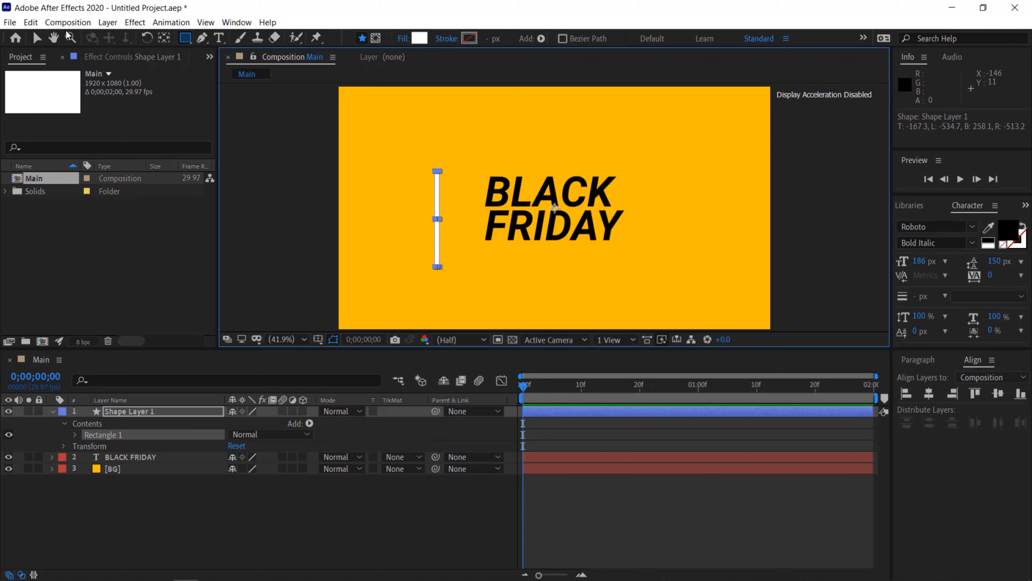
Align the white bar to the centre of the composition horizontally and vertically
left_click(36, 38)
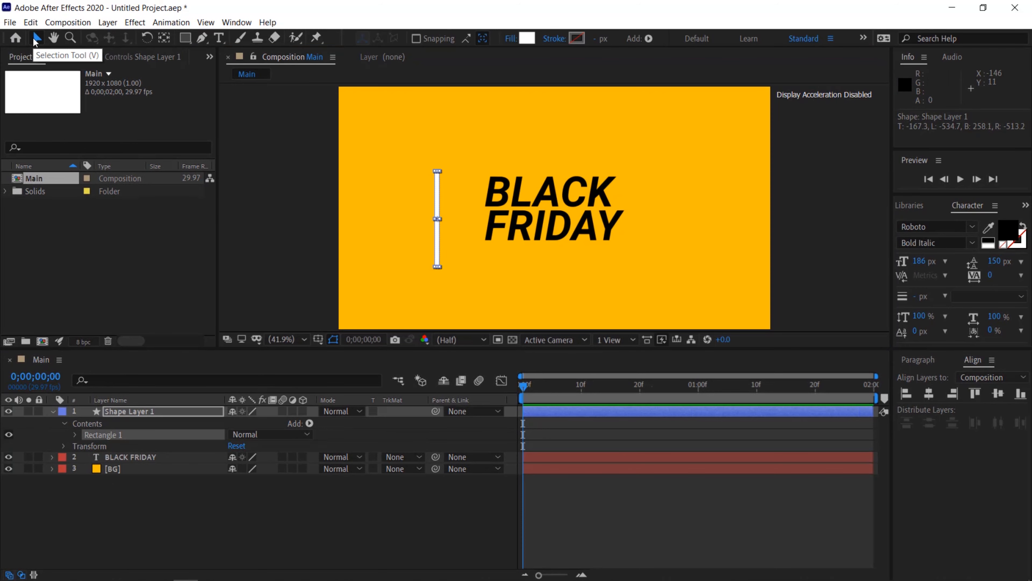
left_click(929, 393)
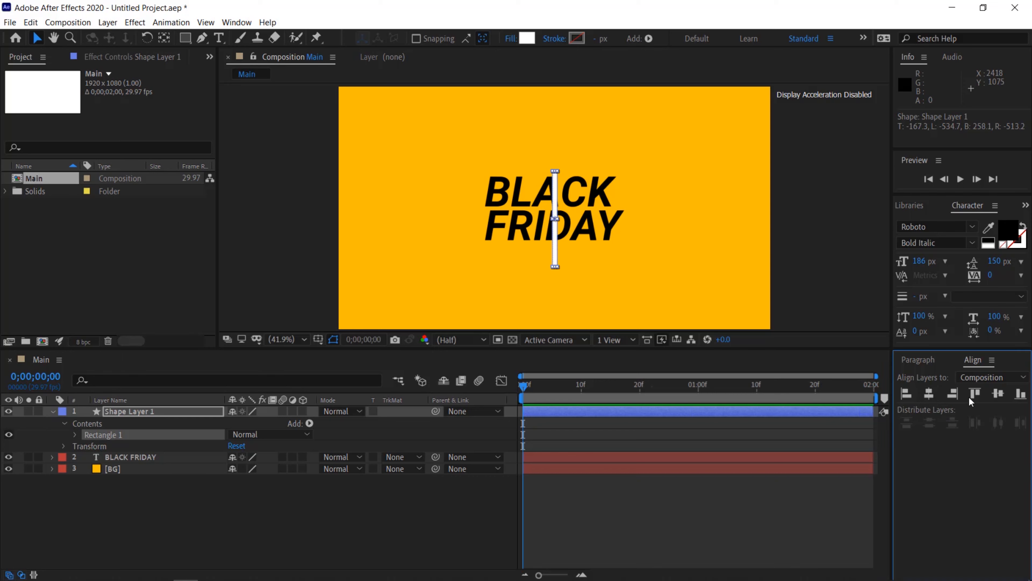
left_click(998, 393)
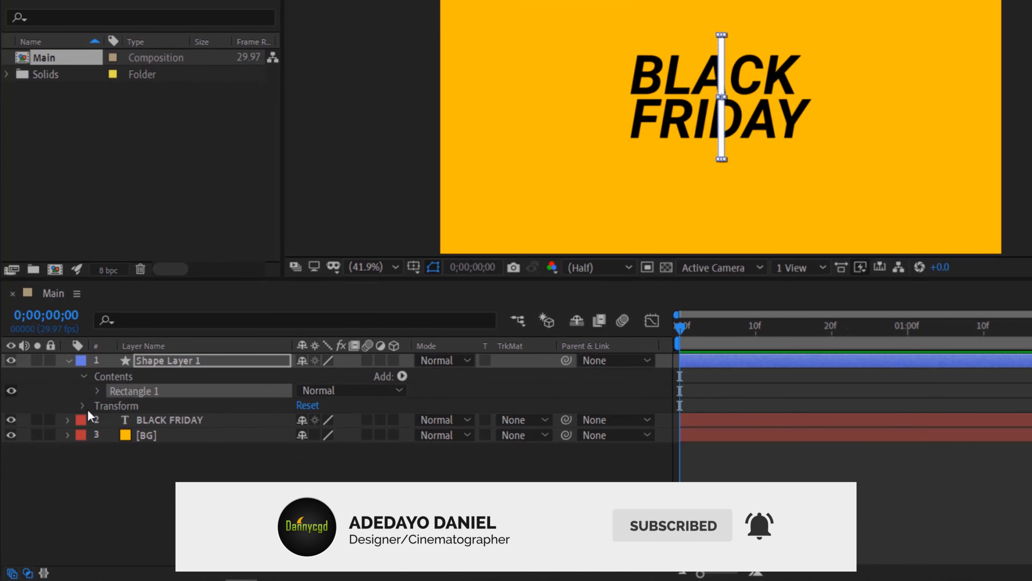
Move the bar left to an X position of about 1122, just left of the BLACK FRIDAY text
left_click(69, 432)
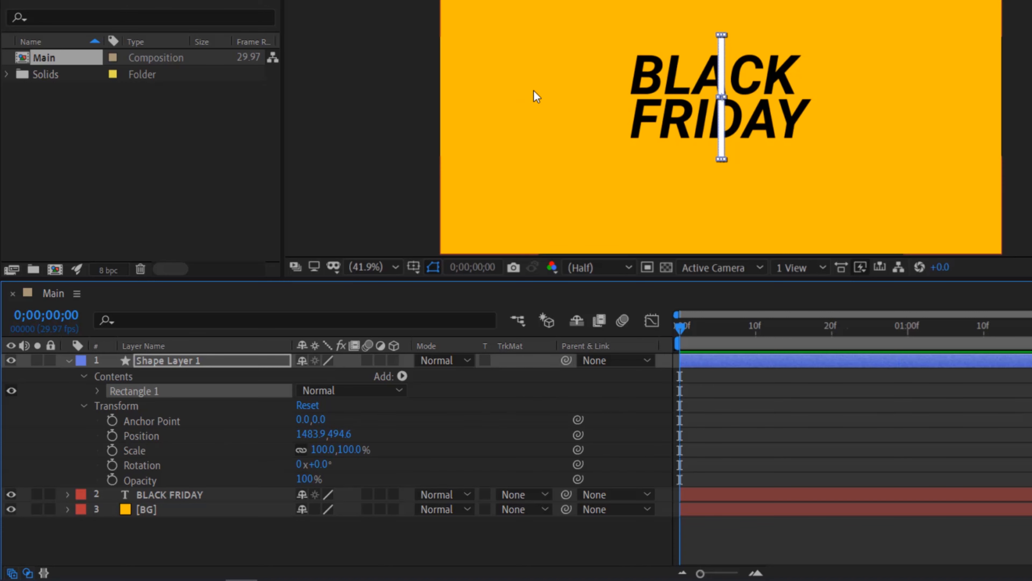
left_click_drag(305, 440, 3, 432)
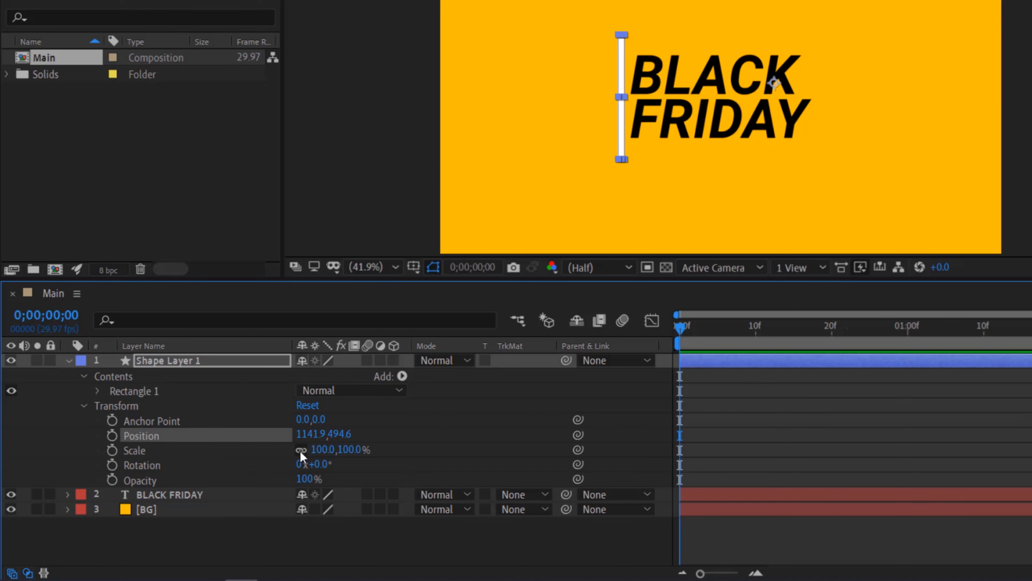
left_click_drag(323, 441, 316, 441)
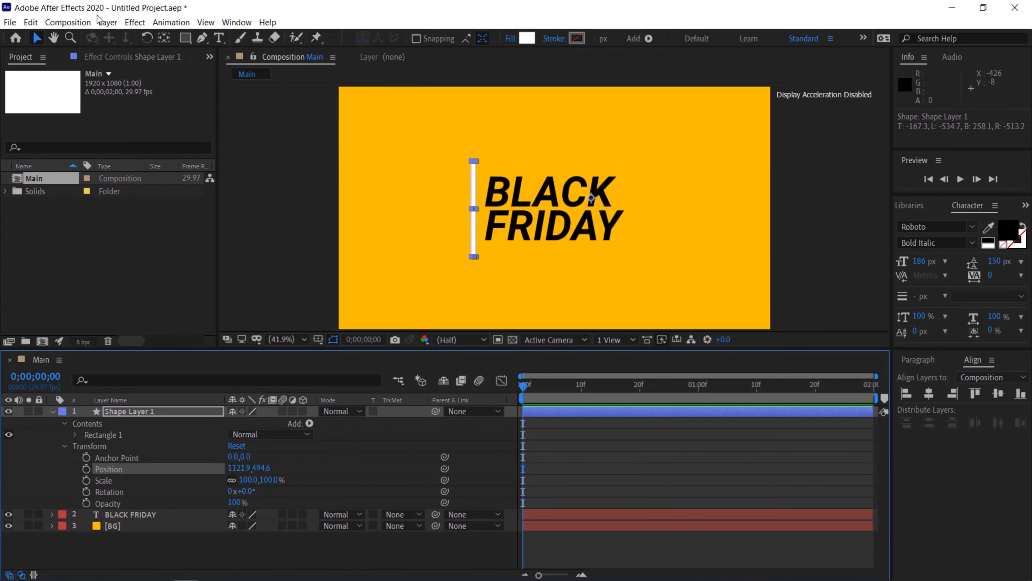
Center the bar's anchor point on its content with the Pan Behind tool
left_click(163, 42)
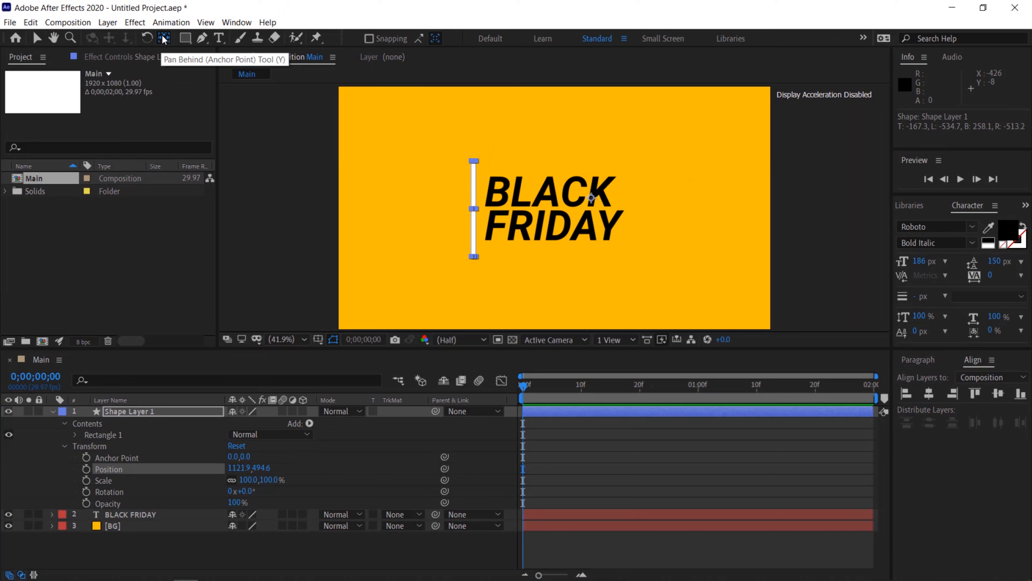
key("ctrl+alt+Home")
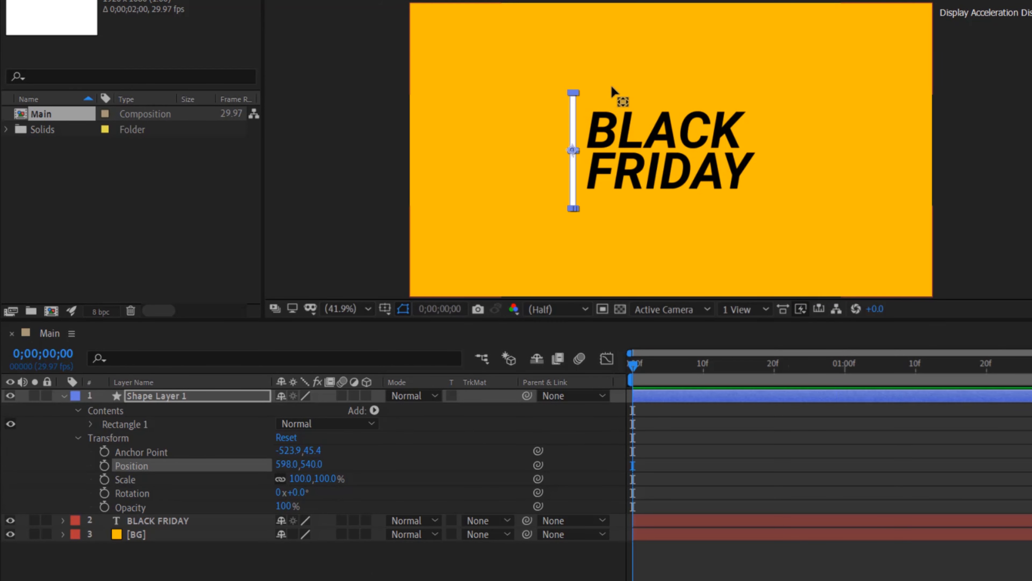
Rotate the bar layer by 6 degrees
left_click(139, 496)
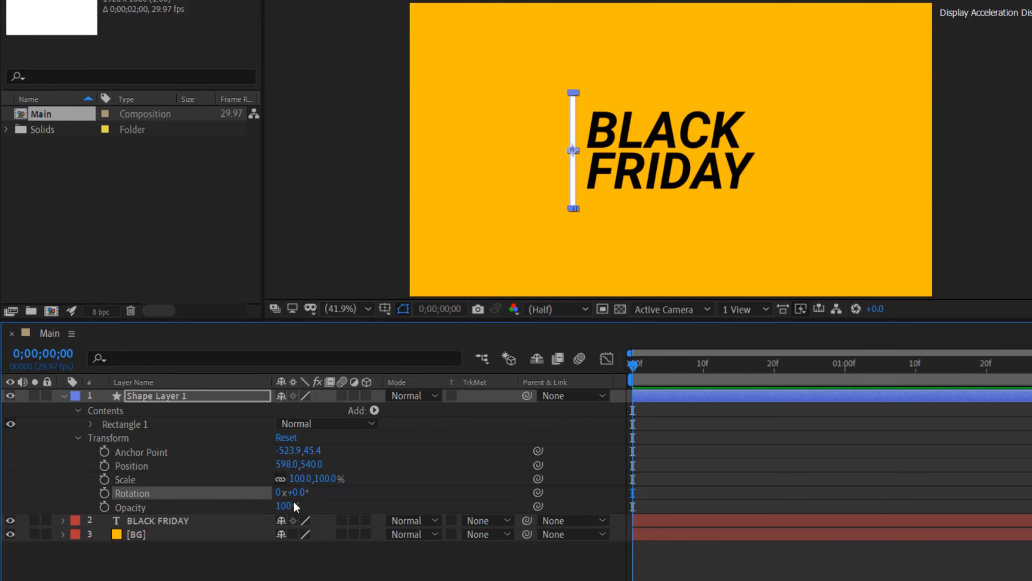
left_click(294, 493)
type("6")
key("Return")
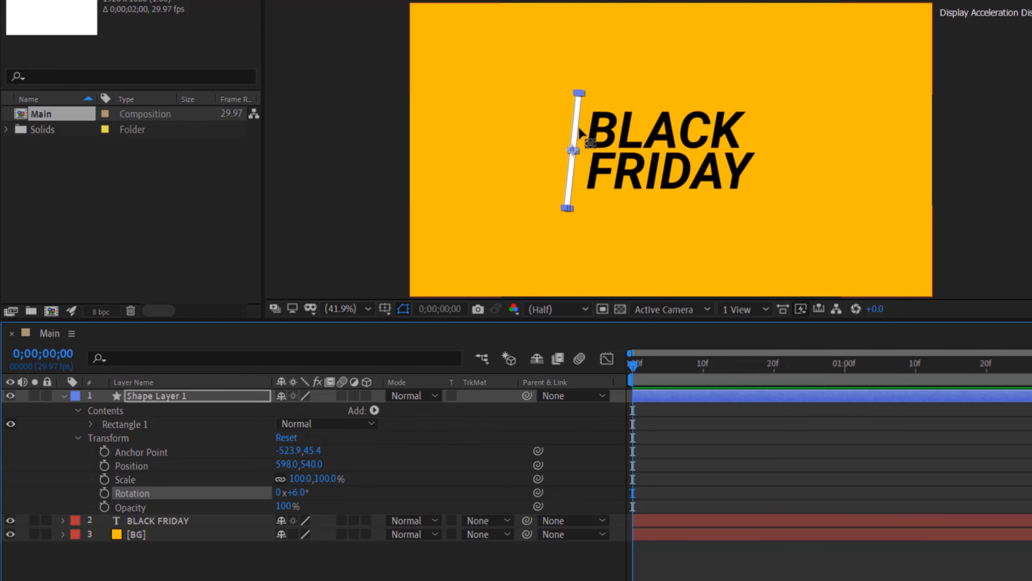
left_click(319, 199)
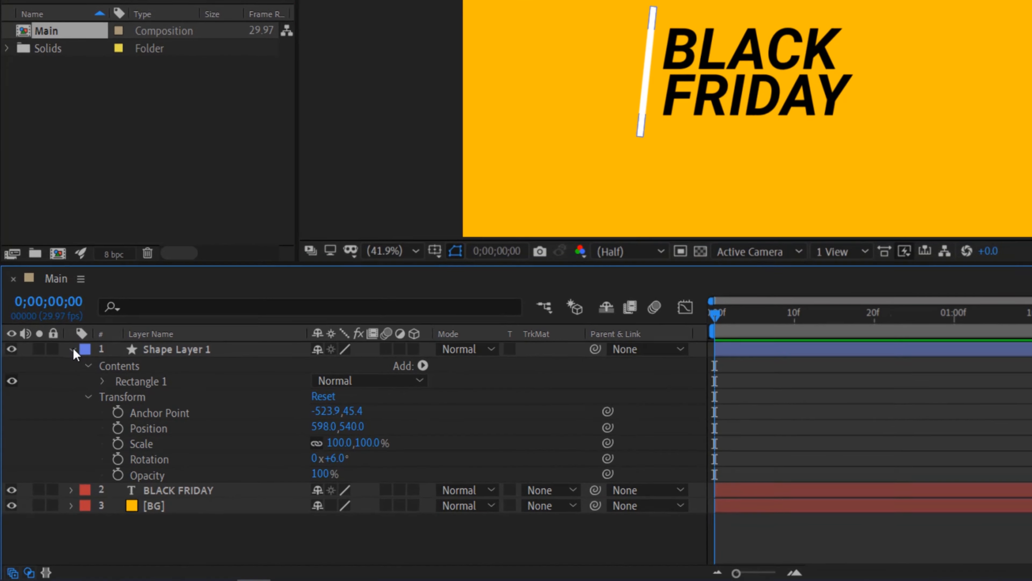
Keyframe the BLACK FRIDAY text position to slide from X 245 at frame 0 to 960 at one second
left_click(73, 349)
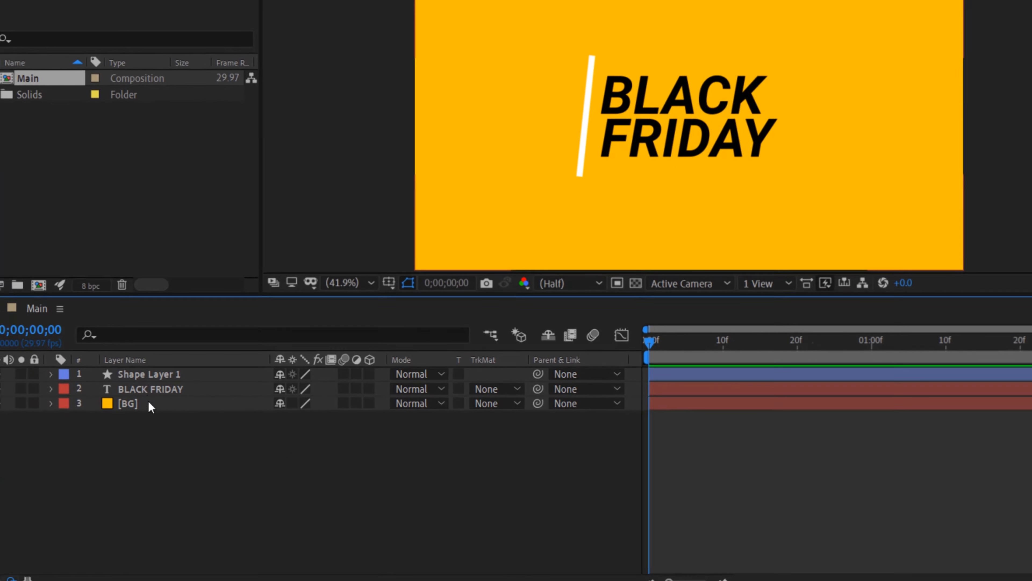
left_click(19, 458)
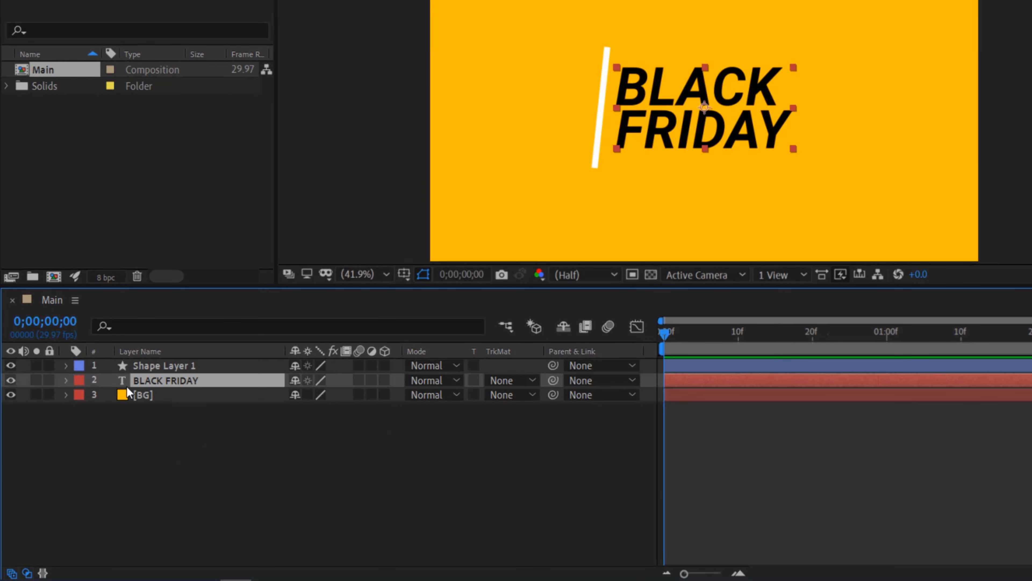
left_click(66, 380)
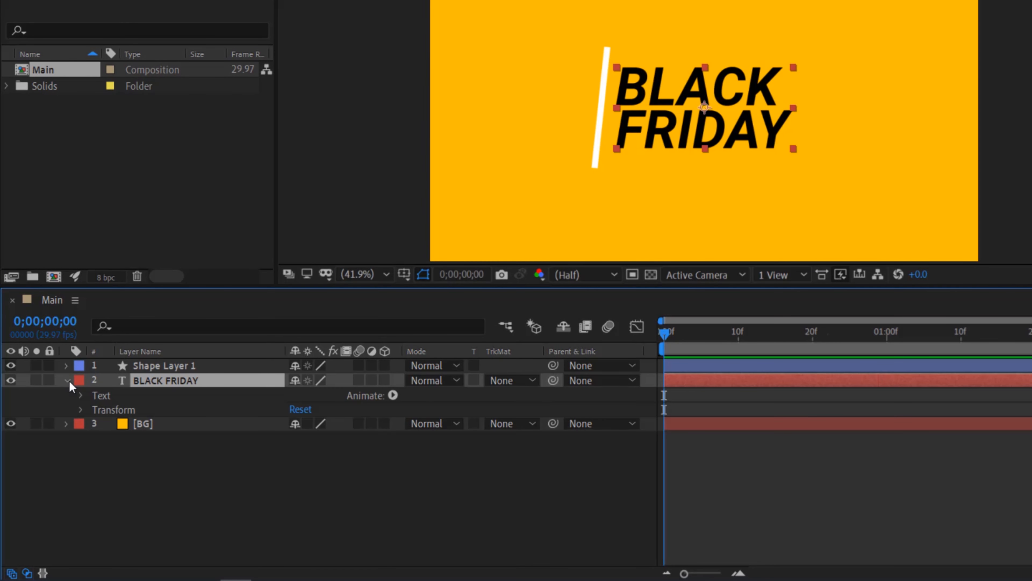
left_click(80, 409)
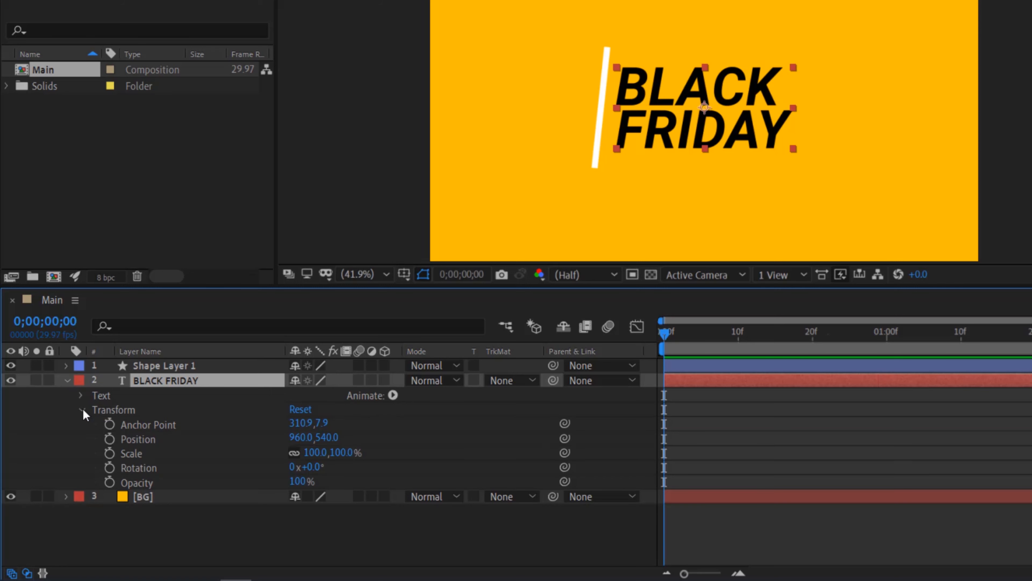
left_click(109, 438)
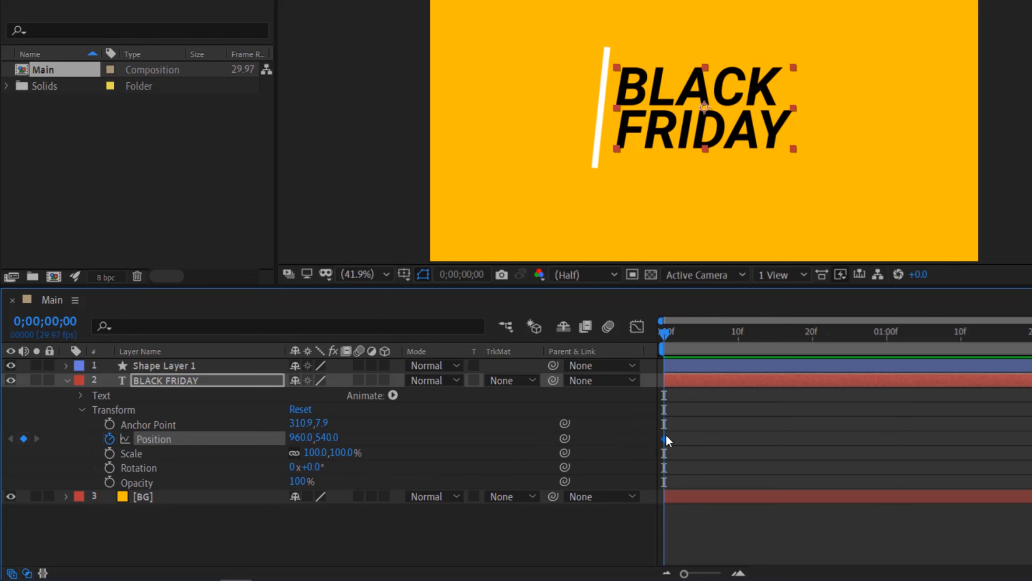
left_click_drag(665, 438, 895, 417)
left_click_drag(305, 441, 157, 441)
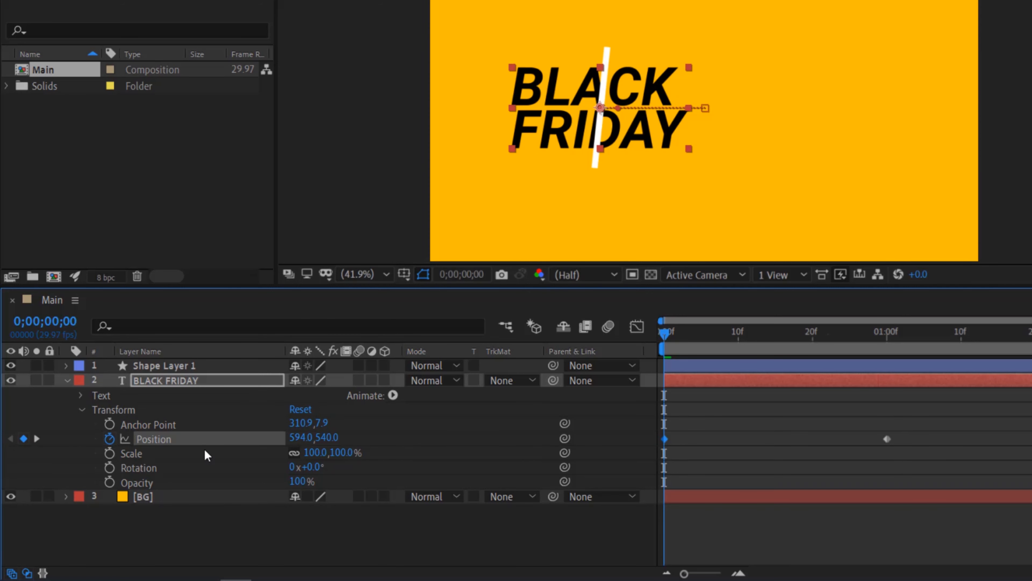
left_click_drag(300, 441, 158, 441)
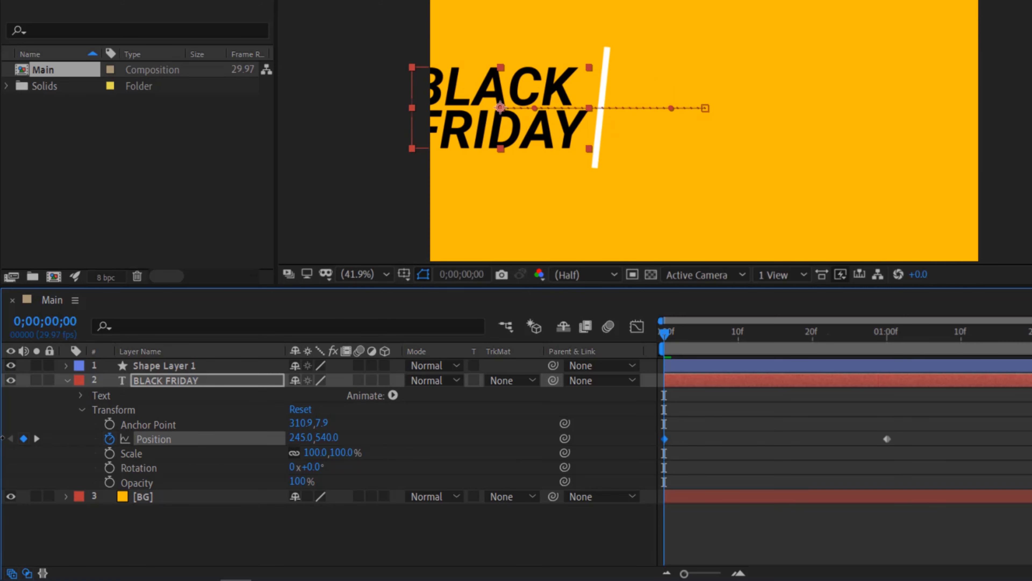
Preview the text slide-in animation
left_click(68, 381)
left_click(962, 180)
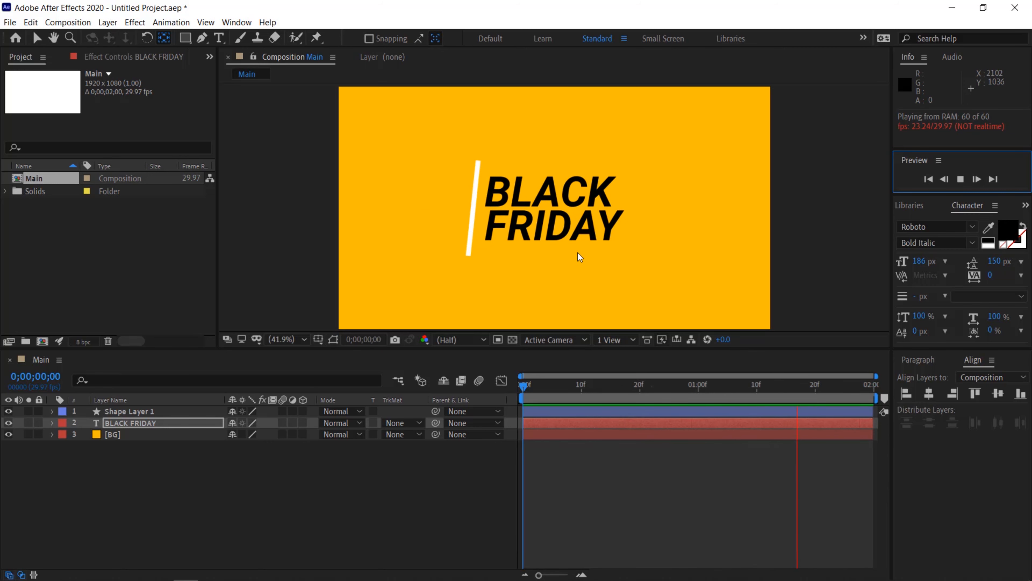
left_click(512, 222)
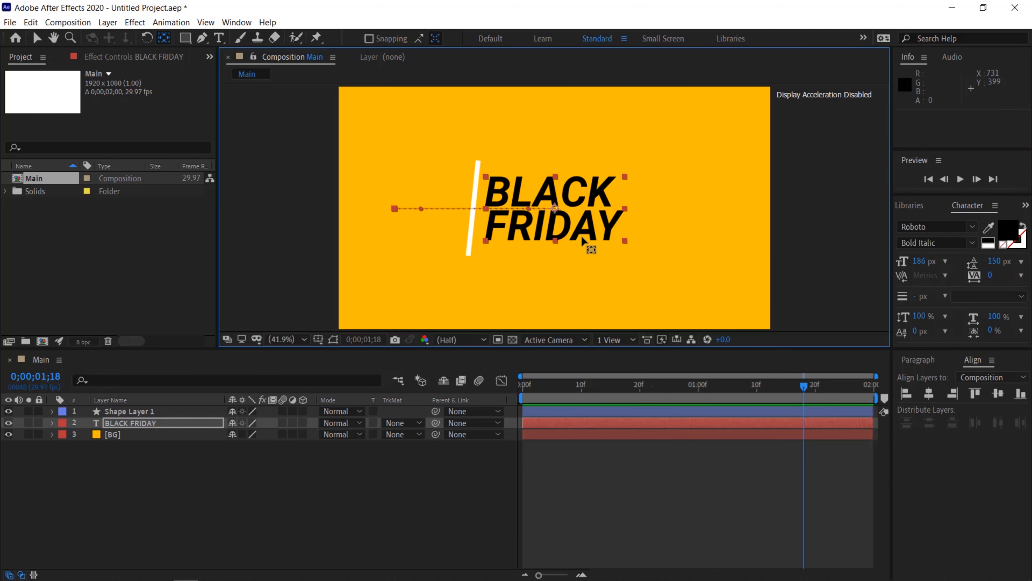
Apply Easy Ease to both position keyframes of the BLACK FRIDAY text
left_click(138, 427)
key("p")
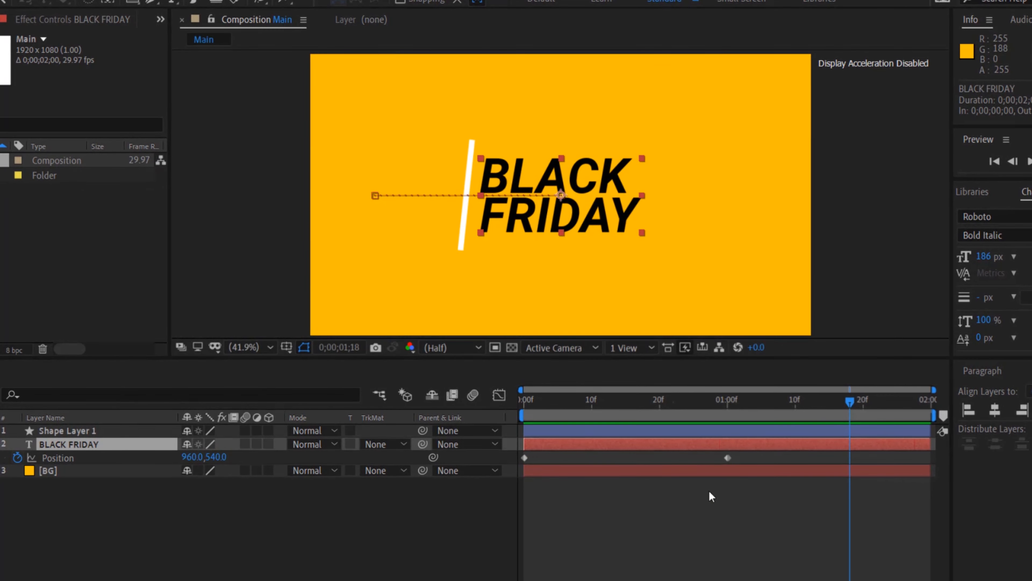
left_click_drag(743, 455, 509, 458)
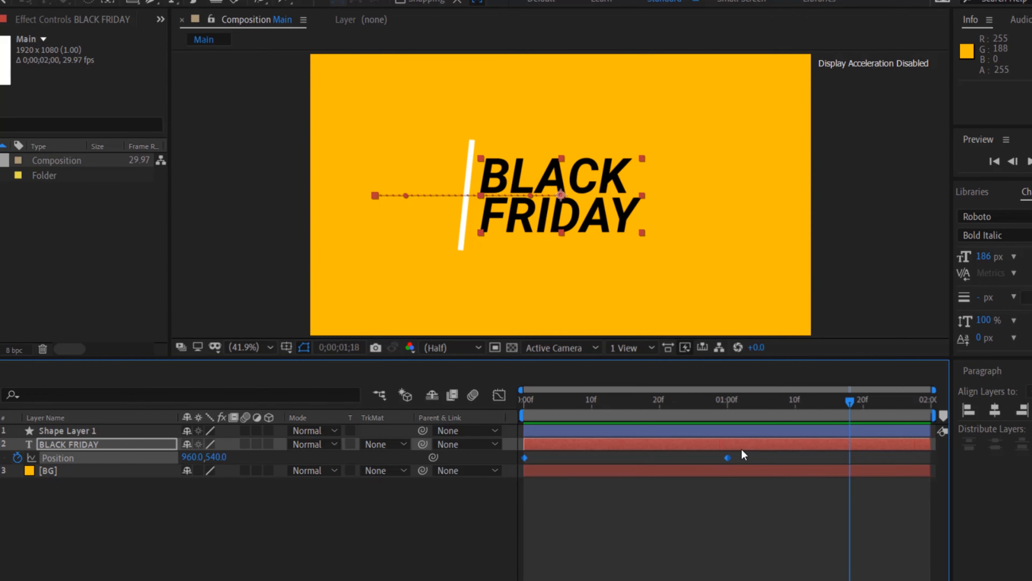
right_click(727, 458)
mouse_move(761, 446)
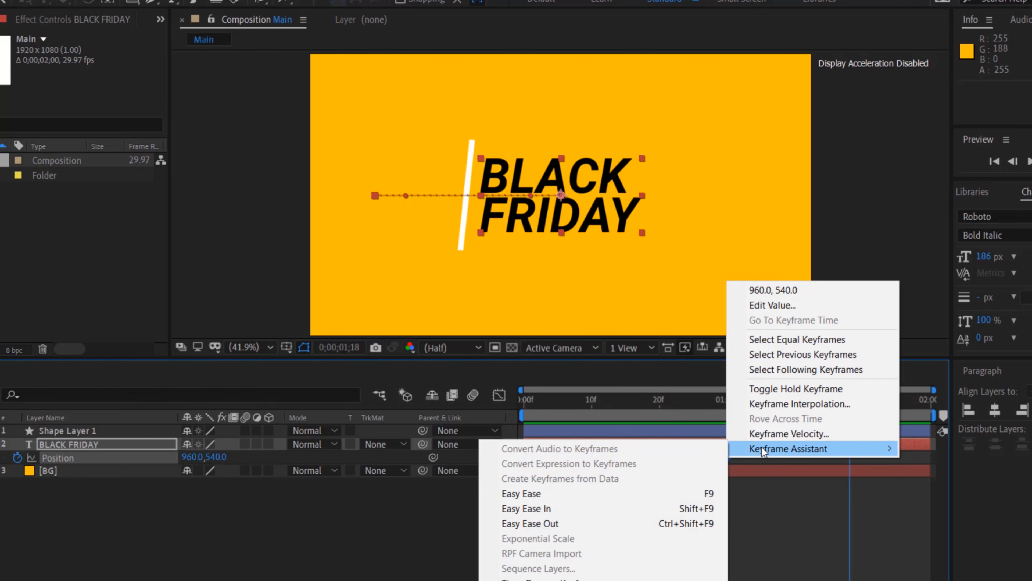
left_click(588, 494)
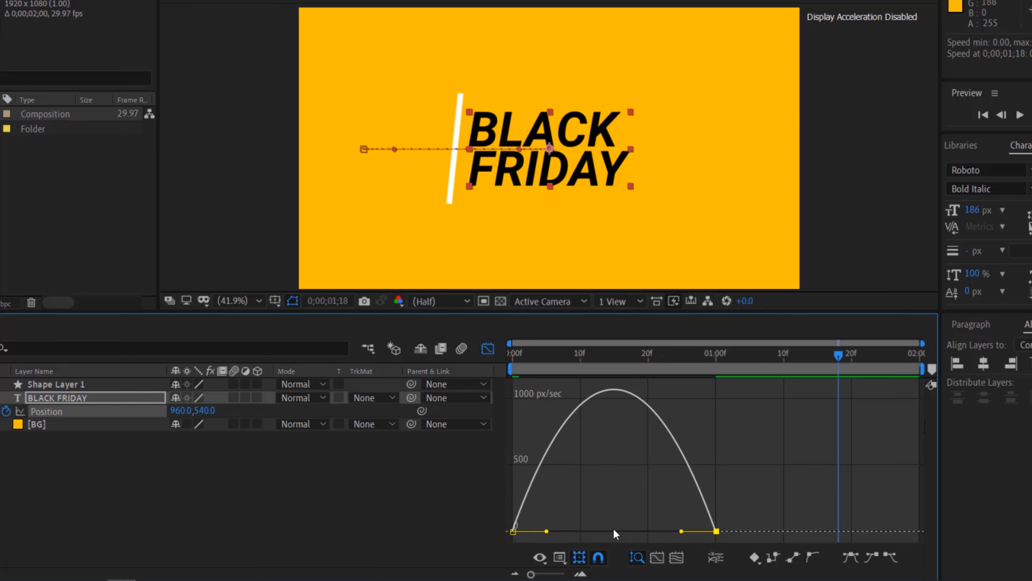
Reshape the position speed graph so the text starts fast and eases out slowly, then close the graph editor
left_click_drag(613, 528, 598, 531)
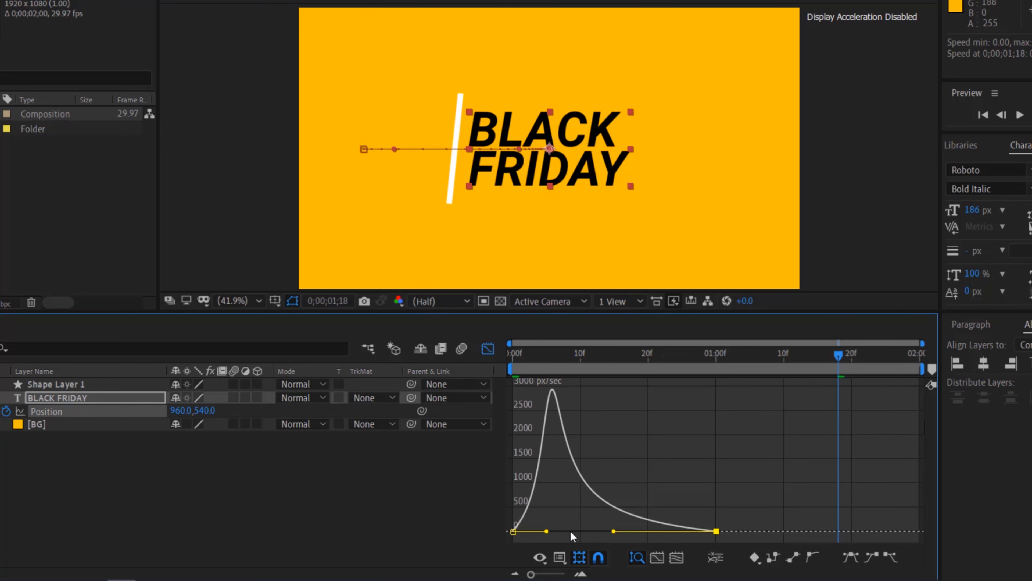
left_click_drag(547, 532, 541, 531)
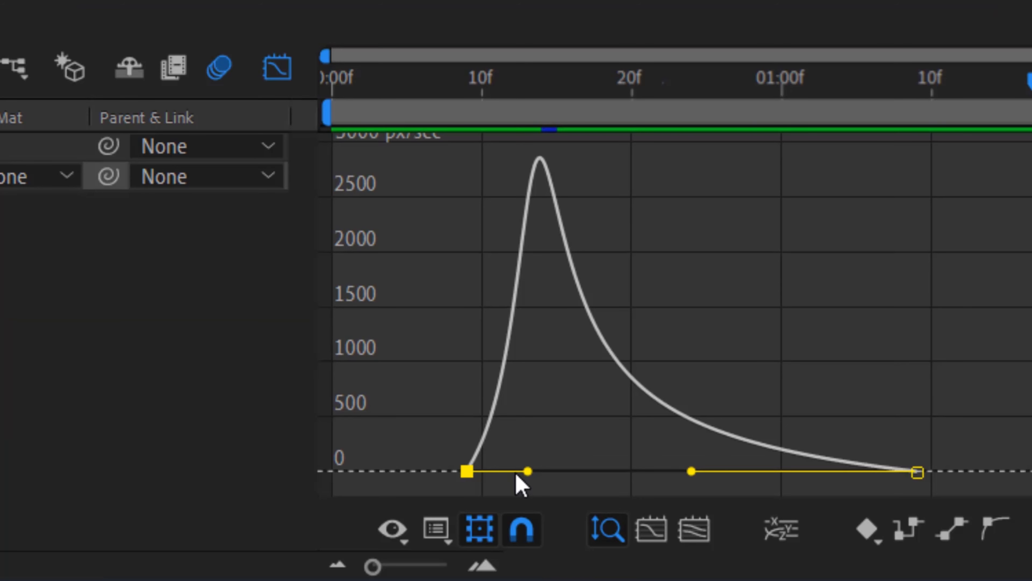
left_click(449, 537)
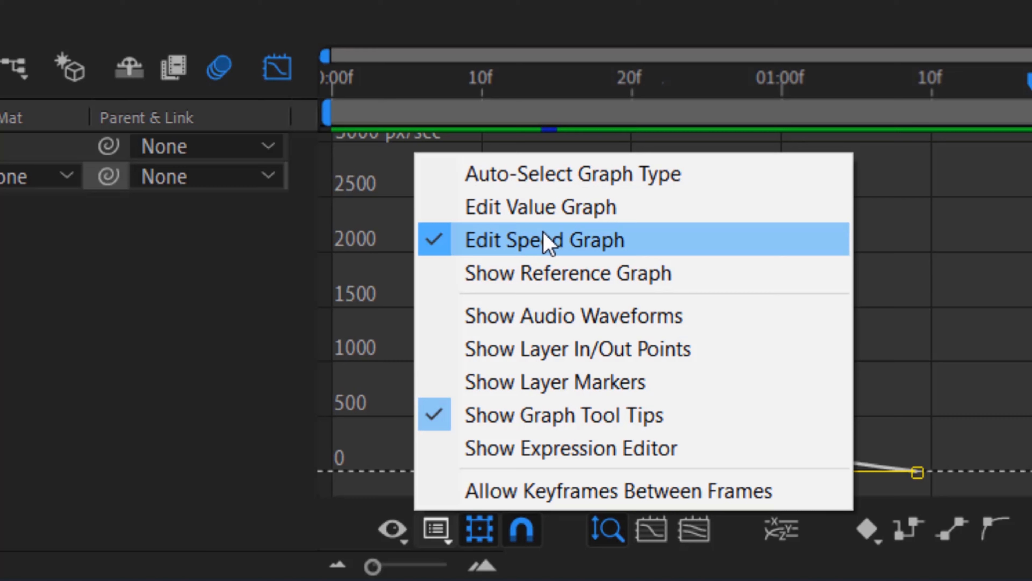
left_click(547, 240)
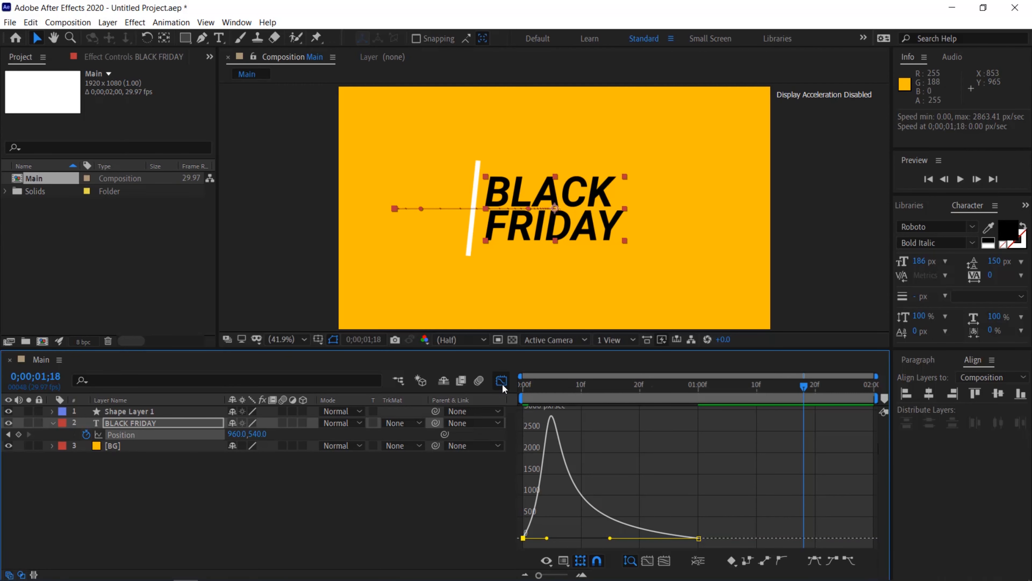
left_click(502, 382)
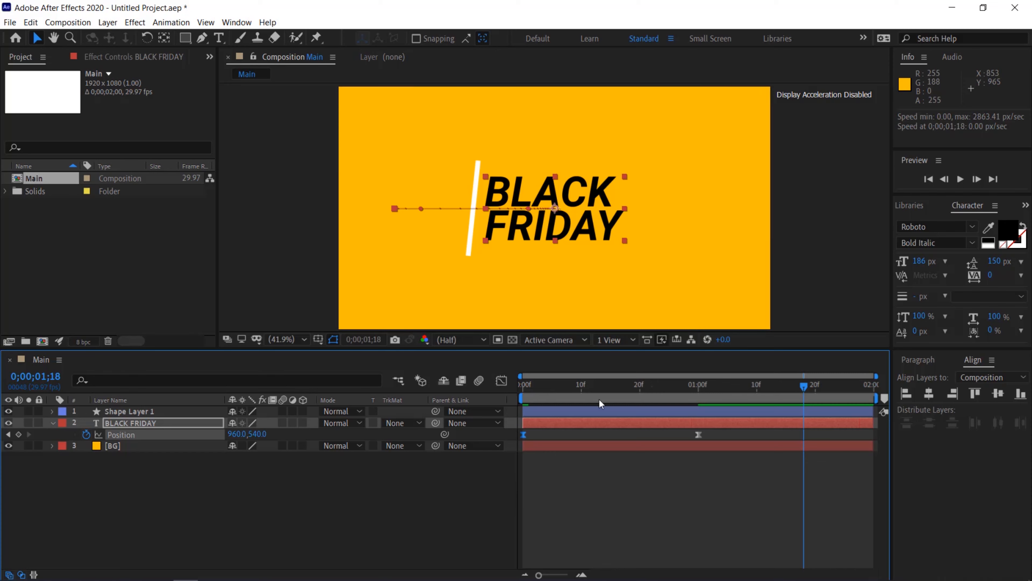
Preview the eased text animation
left_click(960, 180)
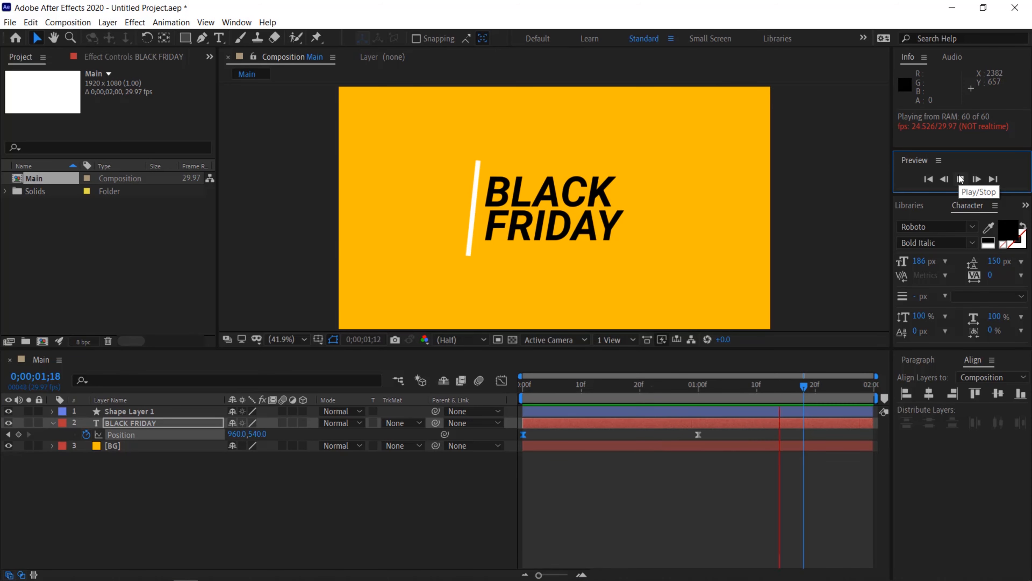
left_click(960, 180)
left_click_drag(803, 386, 710, 386)
Rename the shape layer as line
left_click(129, 411)
key("Return")
type("lie")
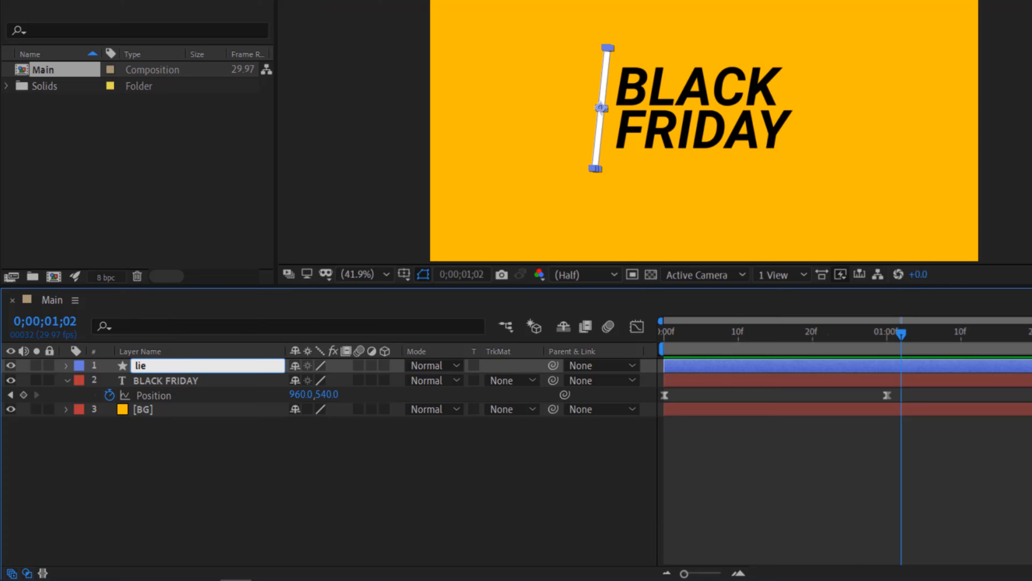
key("Left")
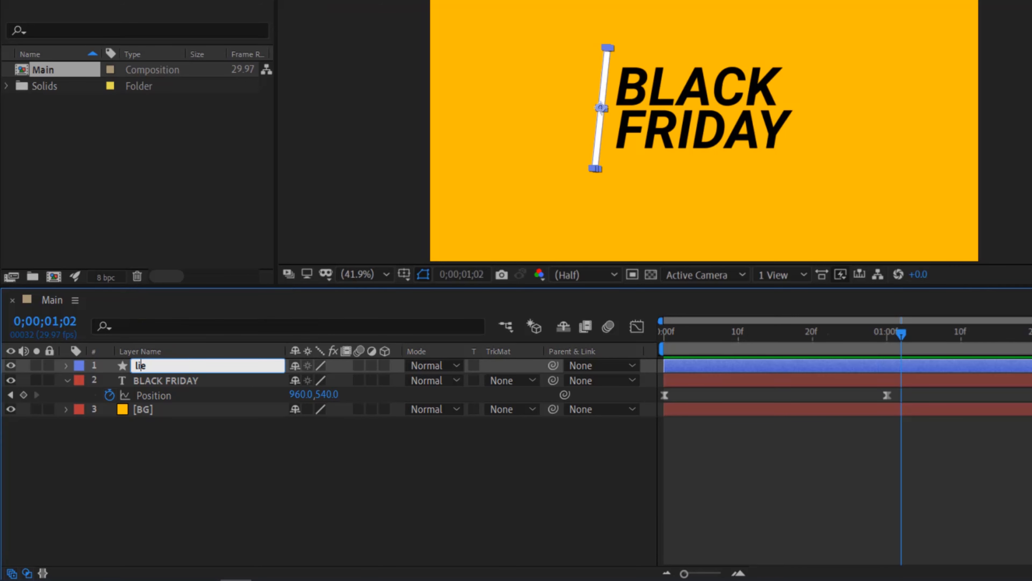
type("n")
key("Return")
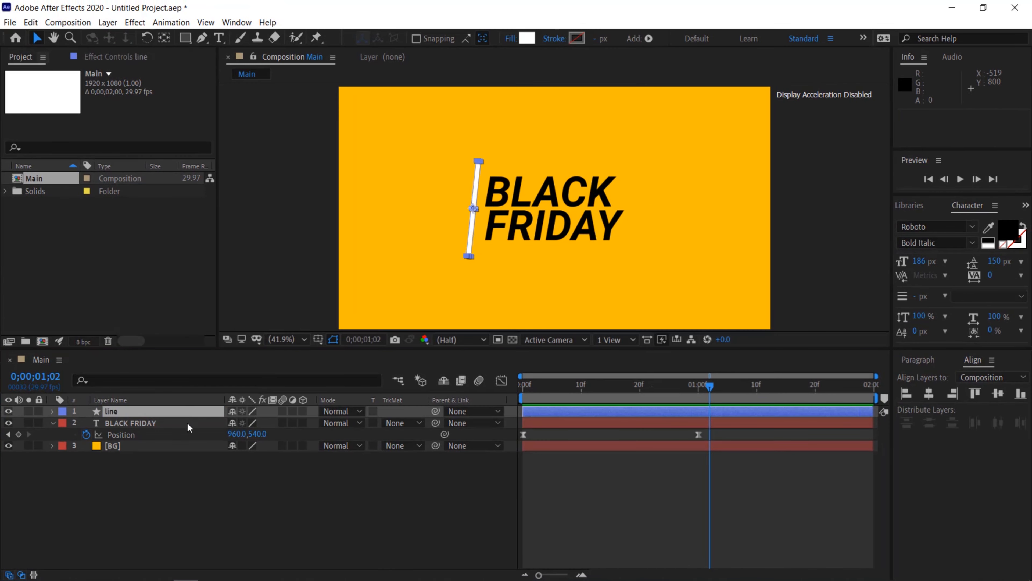
left_click(209, 532)
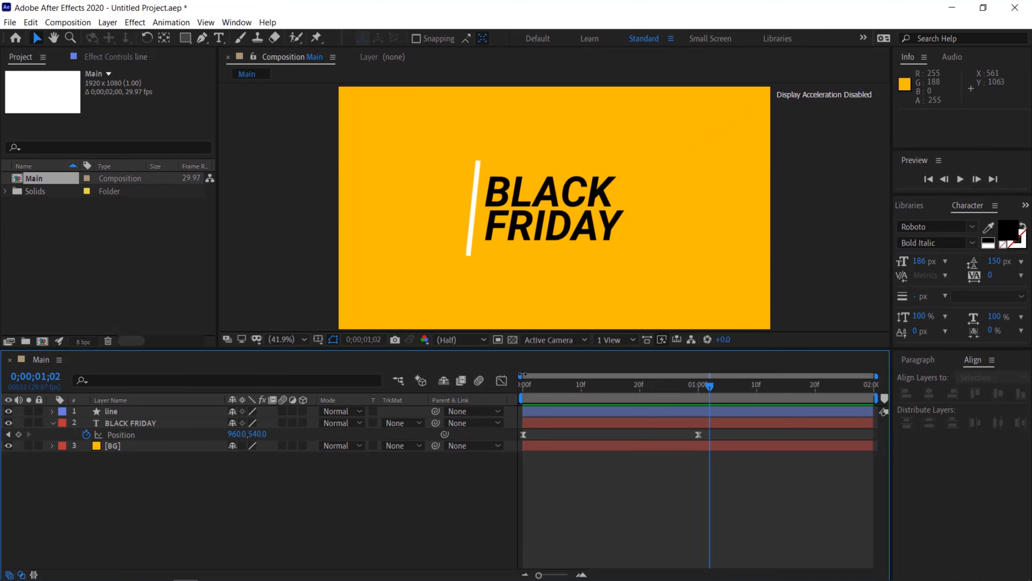
Go to the start of the timeline, open the line layer's Rectangle Path properties and unlink the Size proportions
left_click(535, 384)
left_click_drag(538, 385, 516, 388)
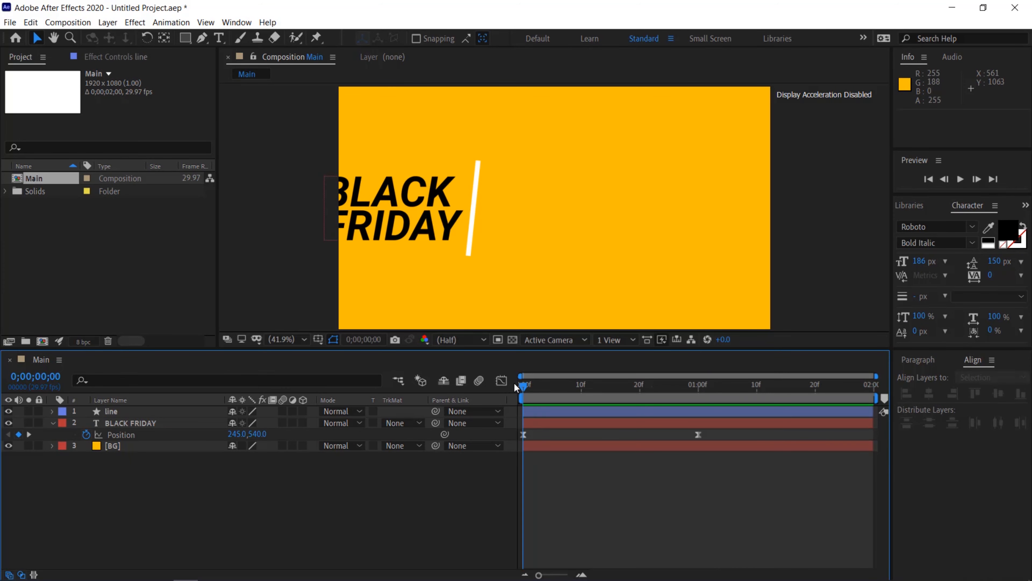
left_click(86, 410)
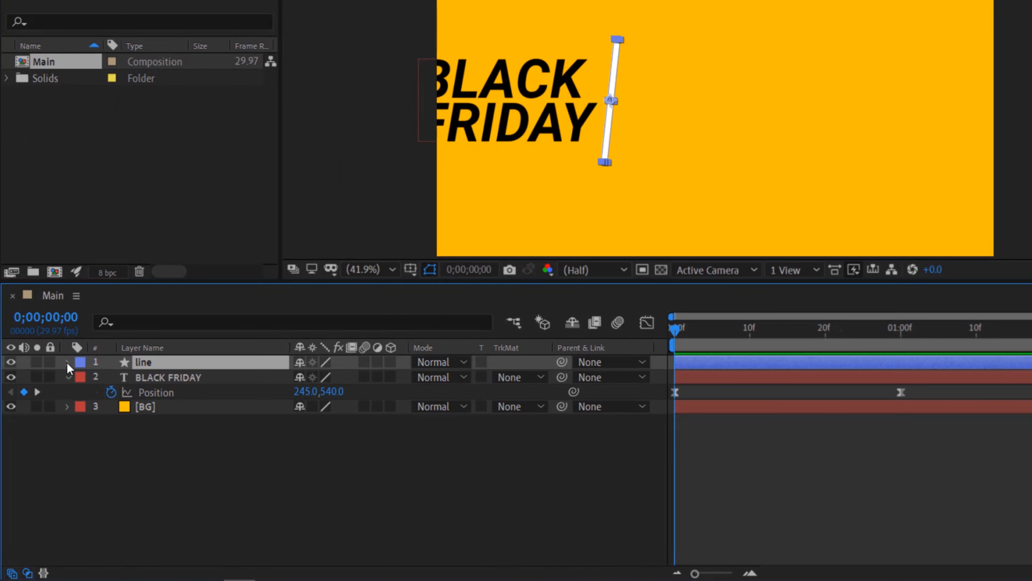
left_click(67, 363)
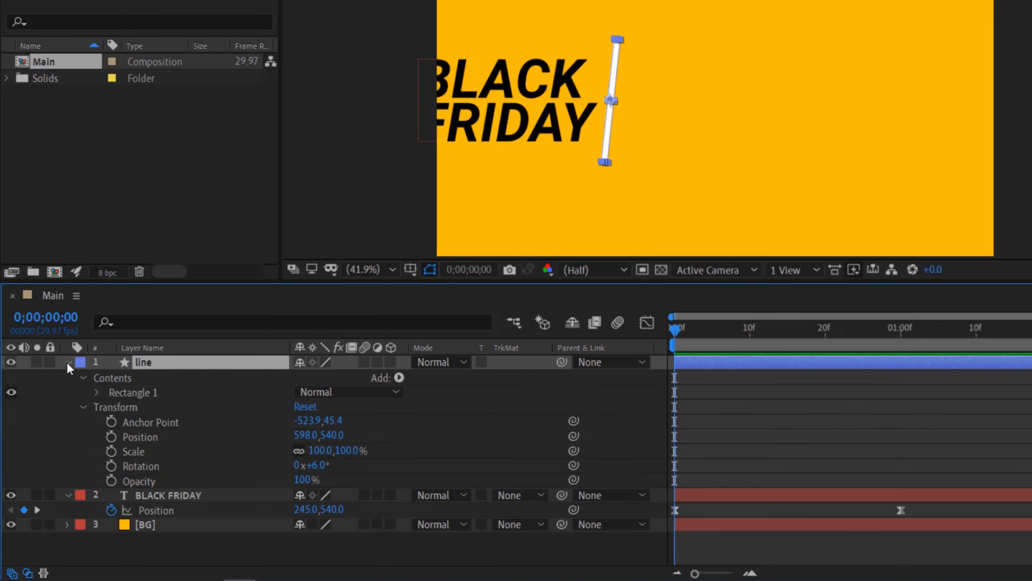
left_click(83, 407)
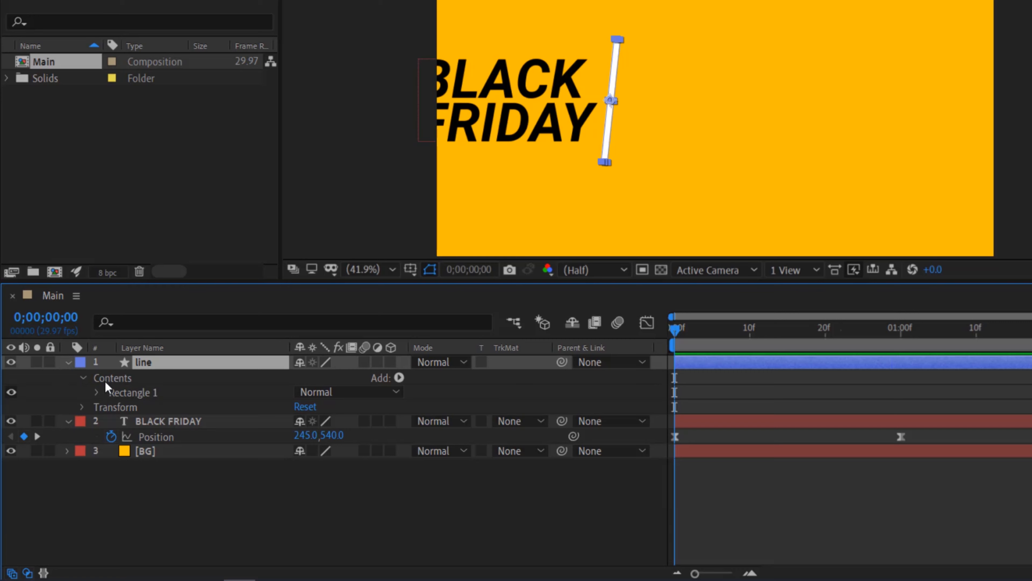
left_click(97, 392)
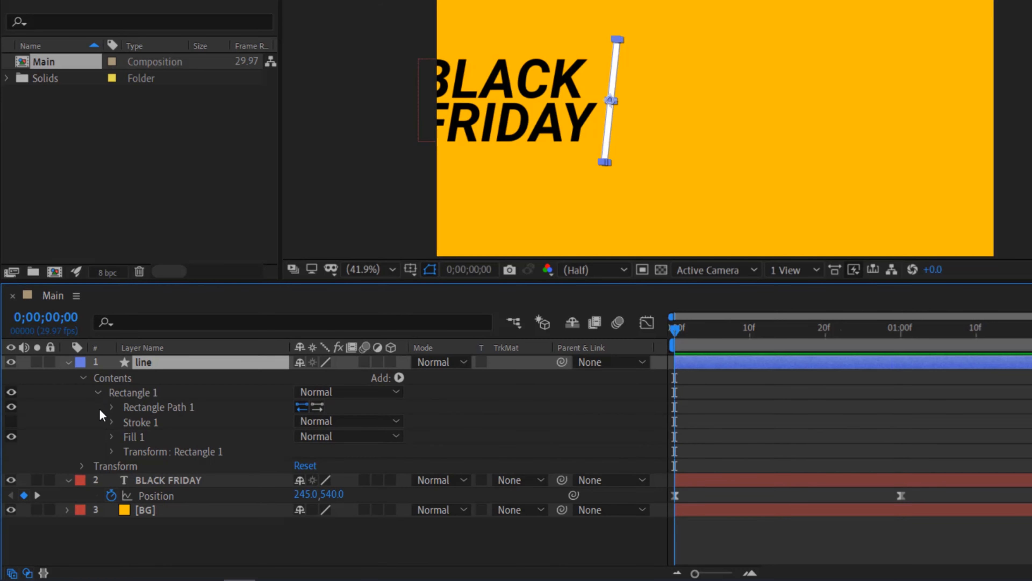
left_click(111, 407)
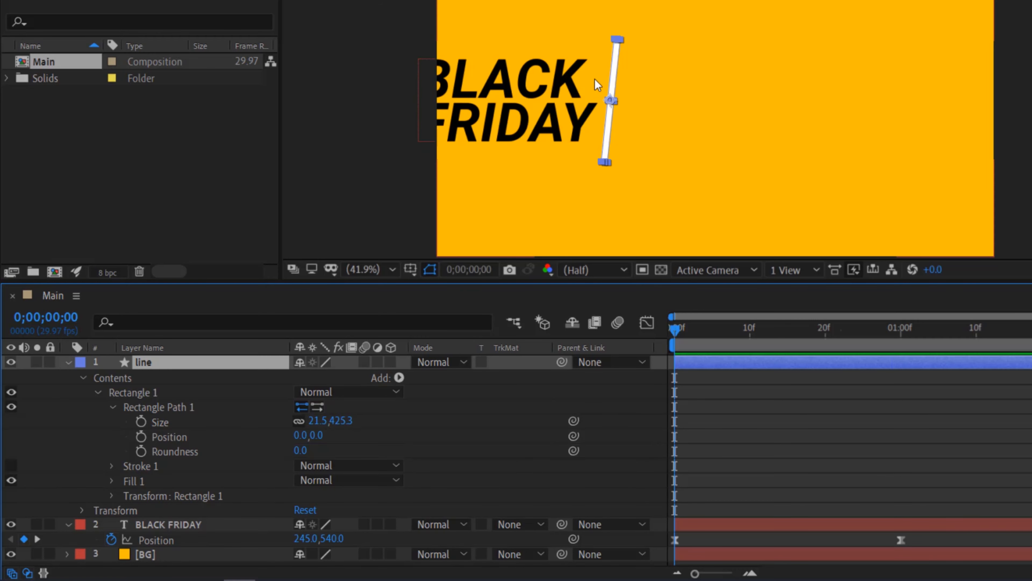
left_click(299, 420)
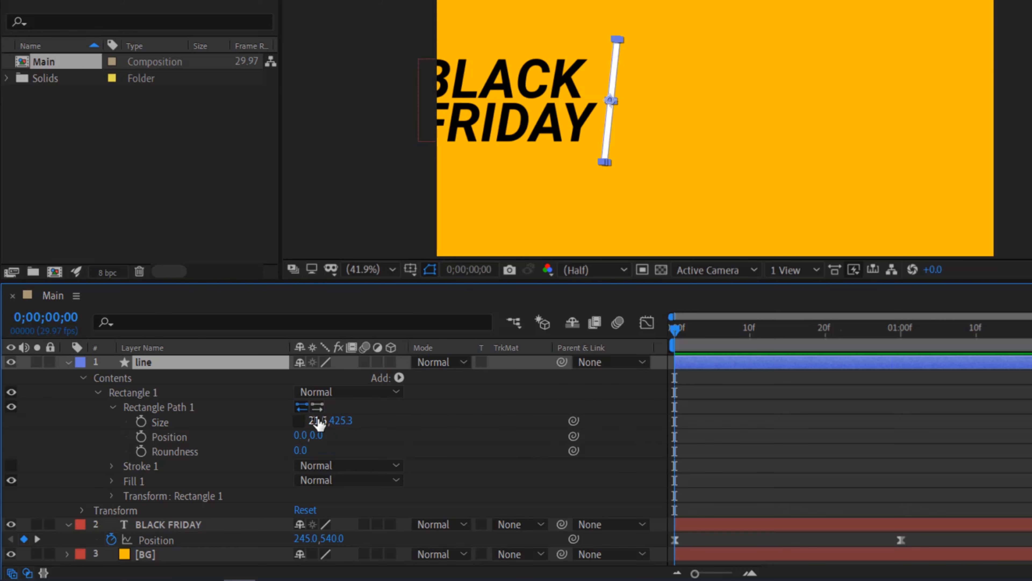
Keyframe the rectangle Size, move that keyframe to 1 second, and set the height to 0 at the start
left_click(141, 423)
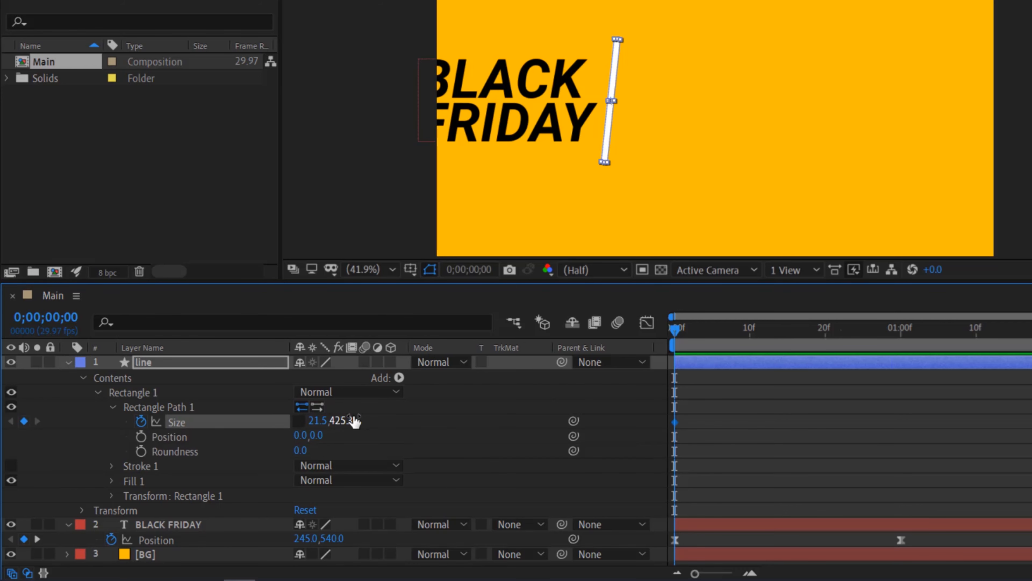
left_click_drag(675, 422, 900, 423)
left_click_drag(342, 421, 2, 447)
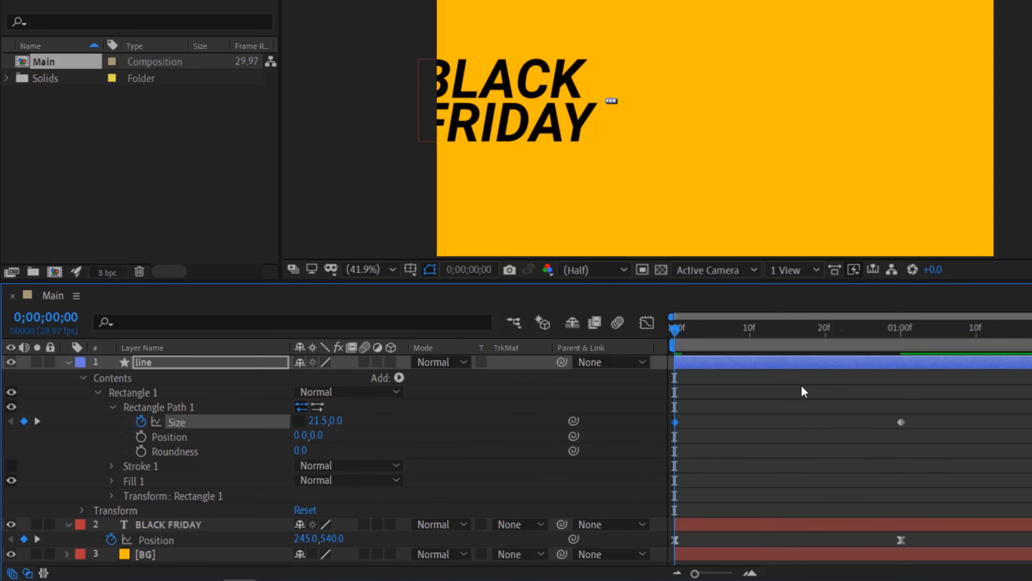
Hide the BLACK FRIDAY text layer and preview the line's growing animation
left_click(68, 362)
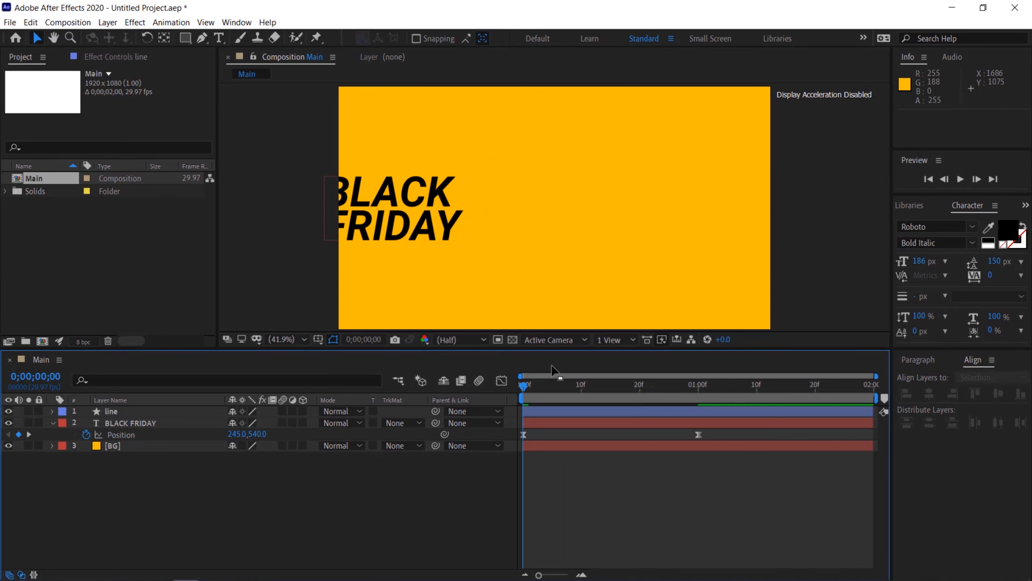
left_click(961, 180)
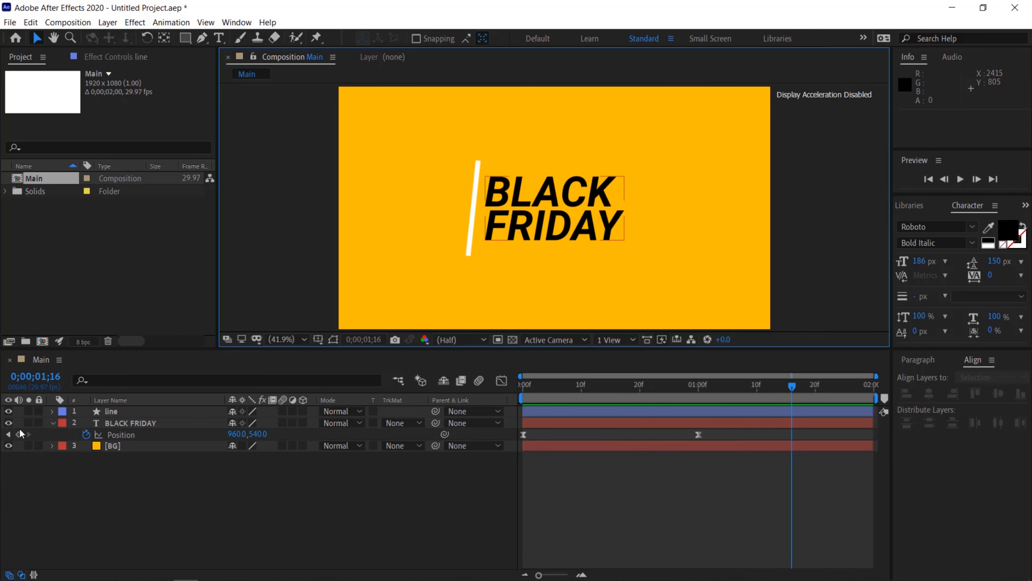
left_click(9, 423)
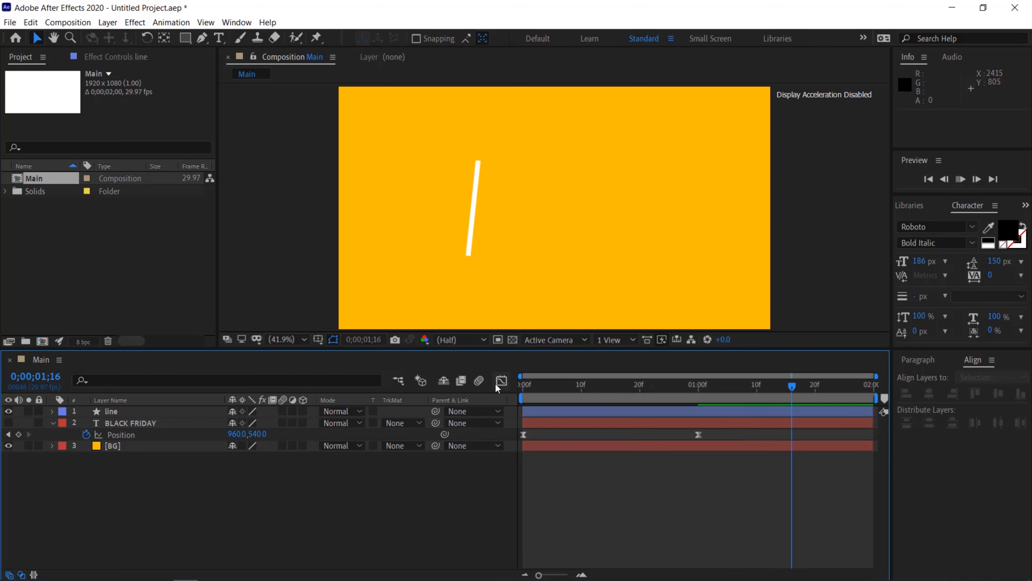
key("space")
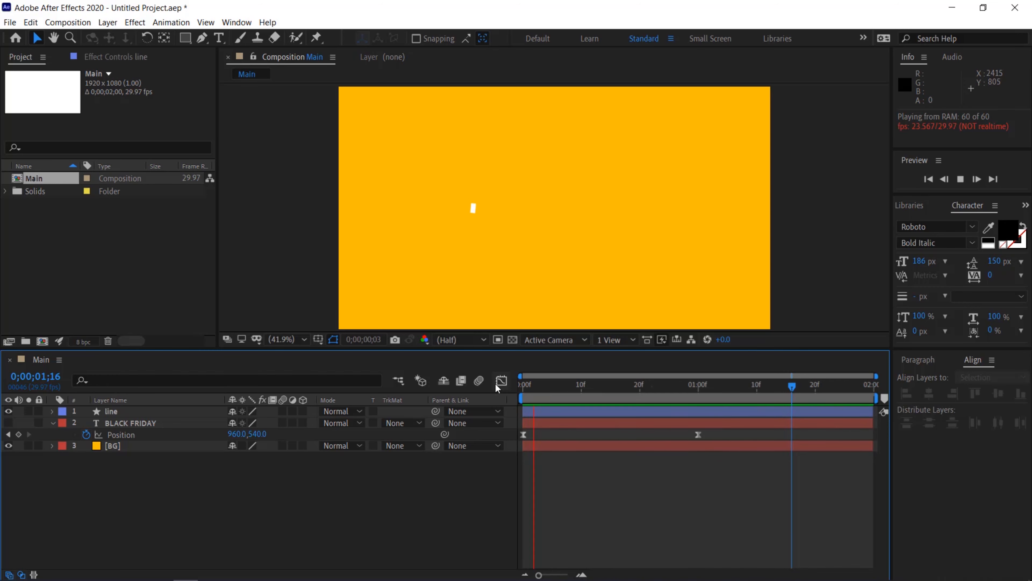
key("space")
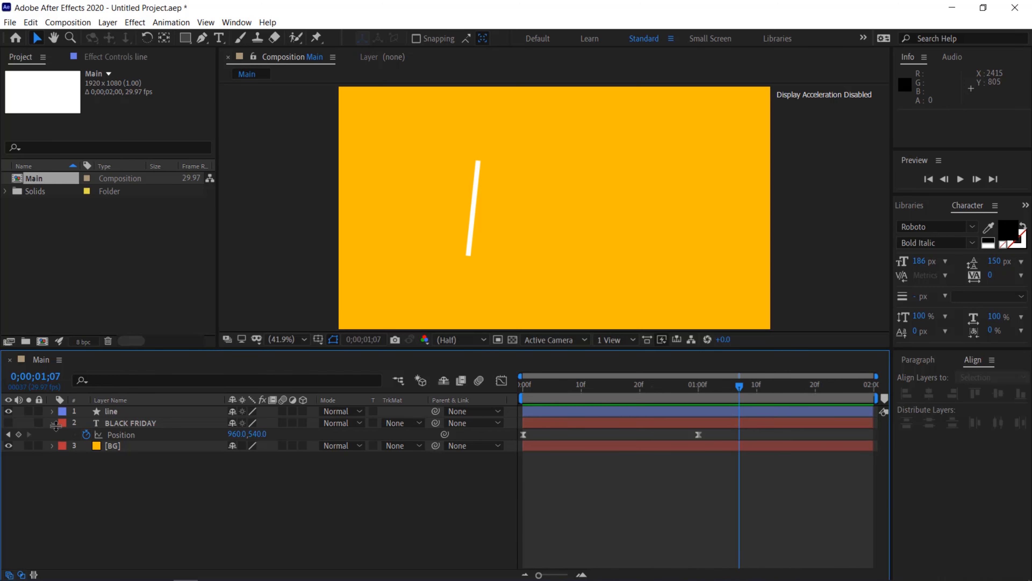
Reveal the line layer's Size keyframes and apply Easy Ease to both of them
left_click(115, 411)
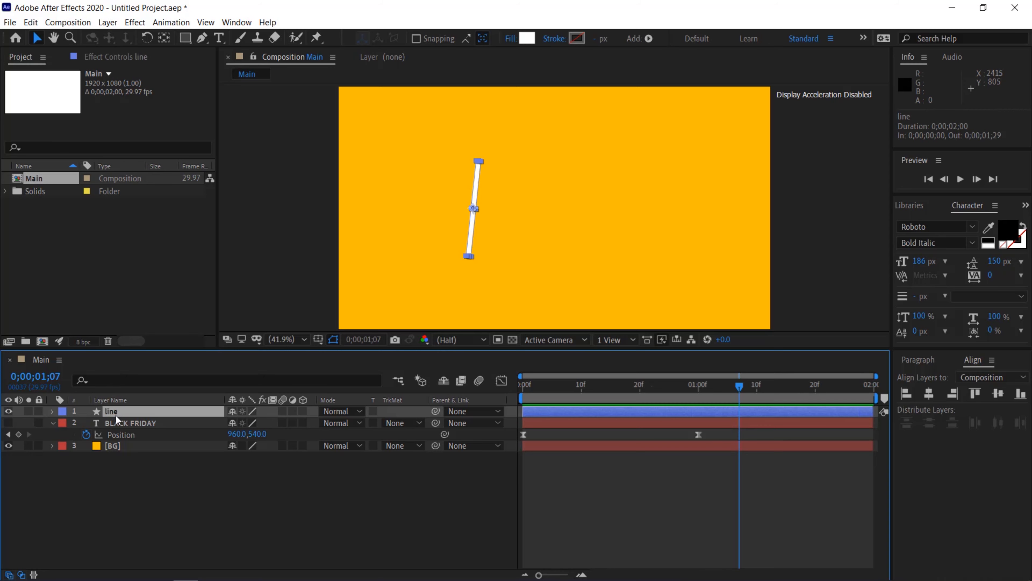
key("u")
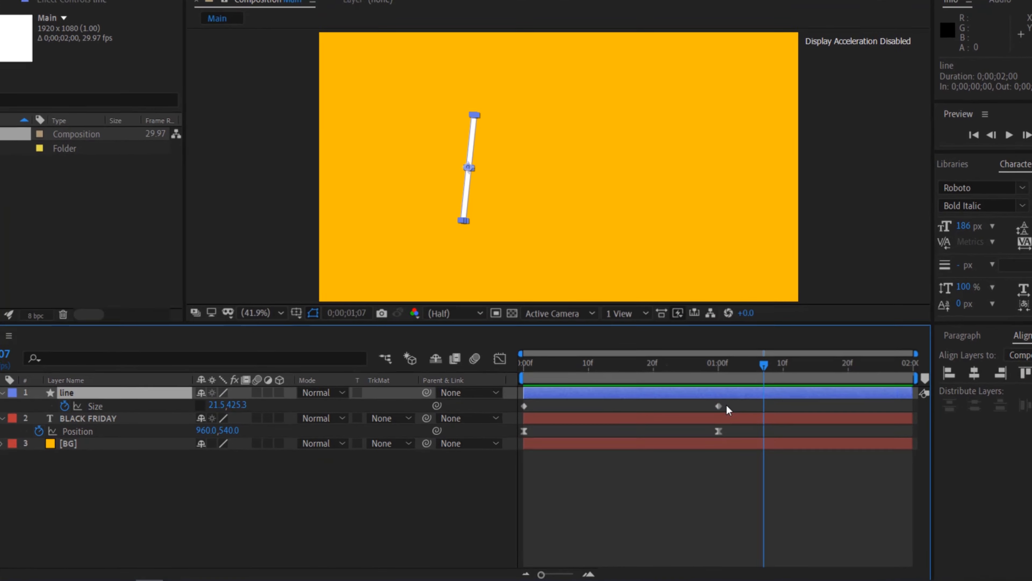
left_click_drag(715, 421, 514, 397)
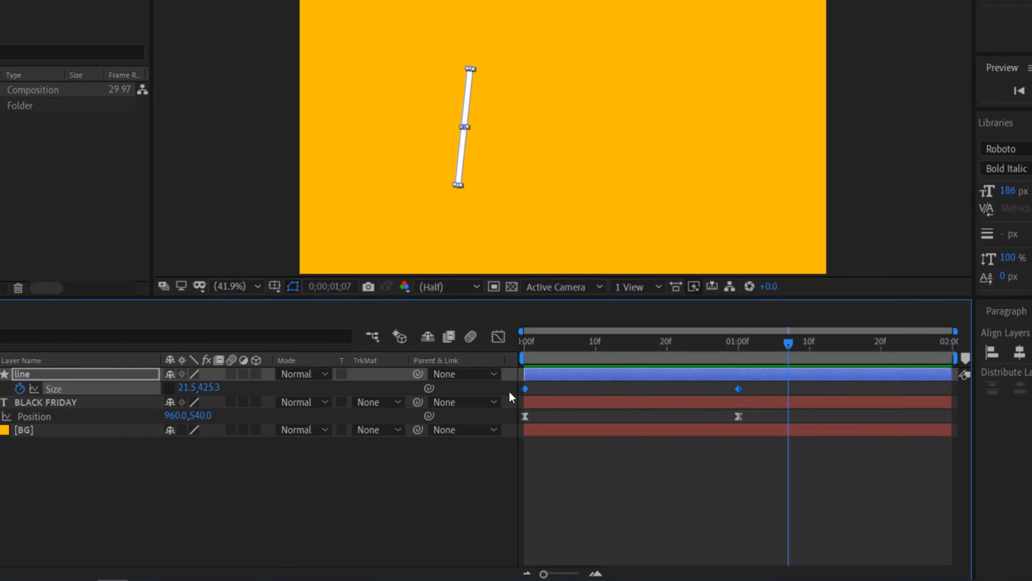
key("F9")
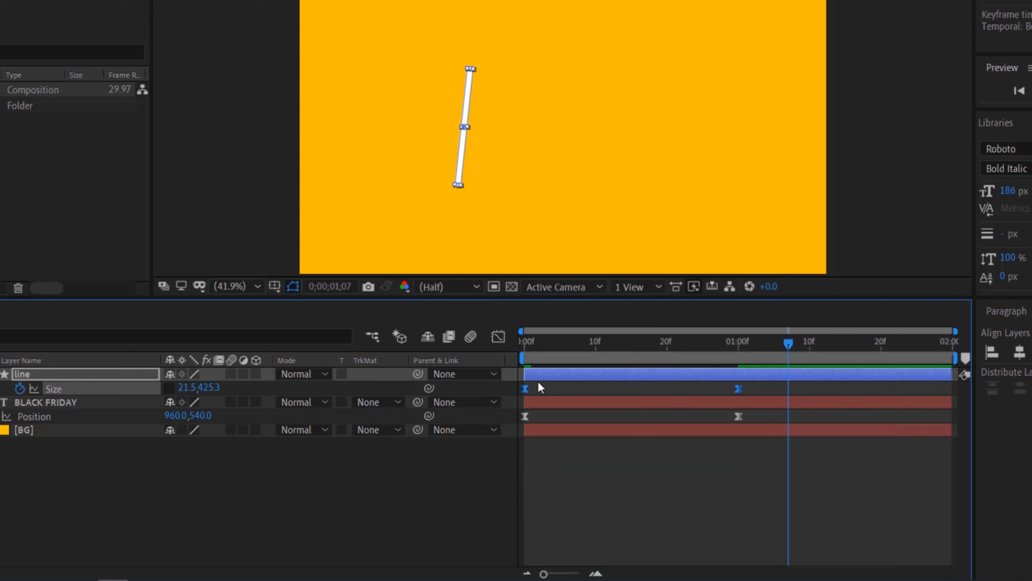
Reshape the Size speed graph so the line grows fast and eases out slowly, then close the graph editor
left_click(498, 336)
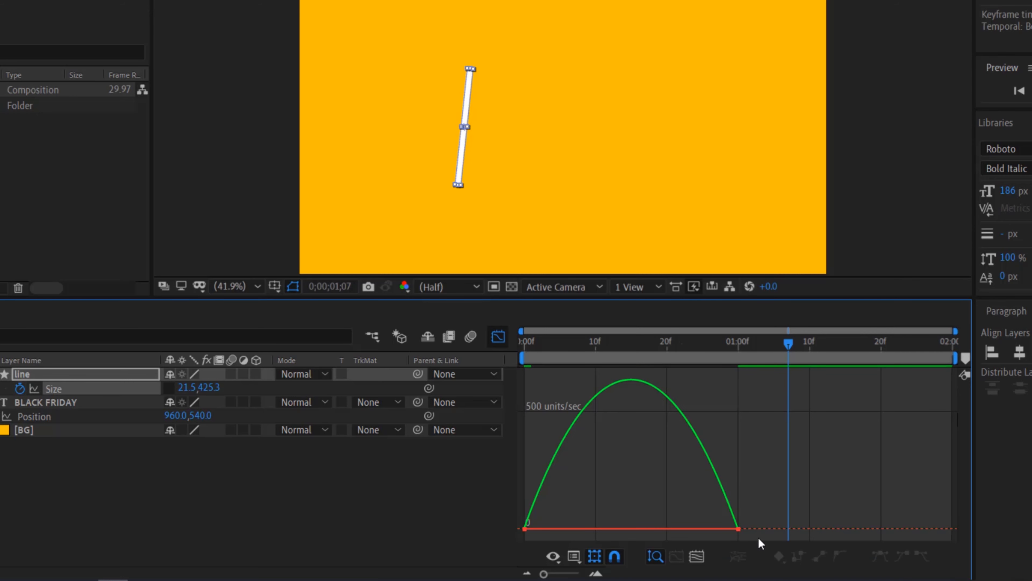
left_click(739, 528)
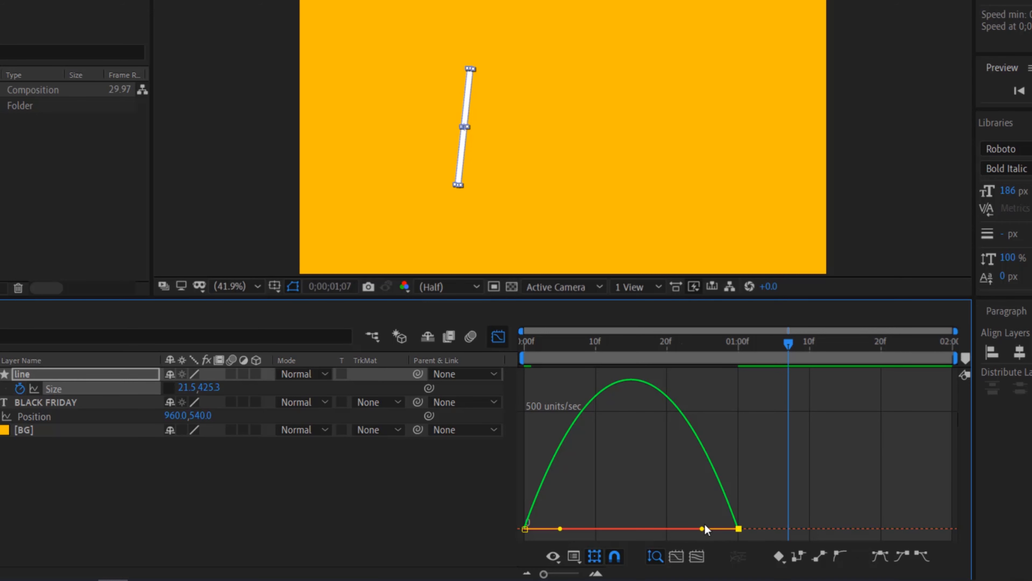
left_click_drag(704, 526, 605, 529)
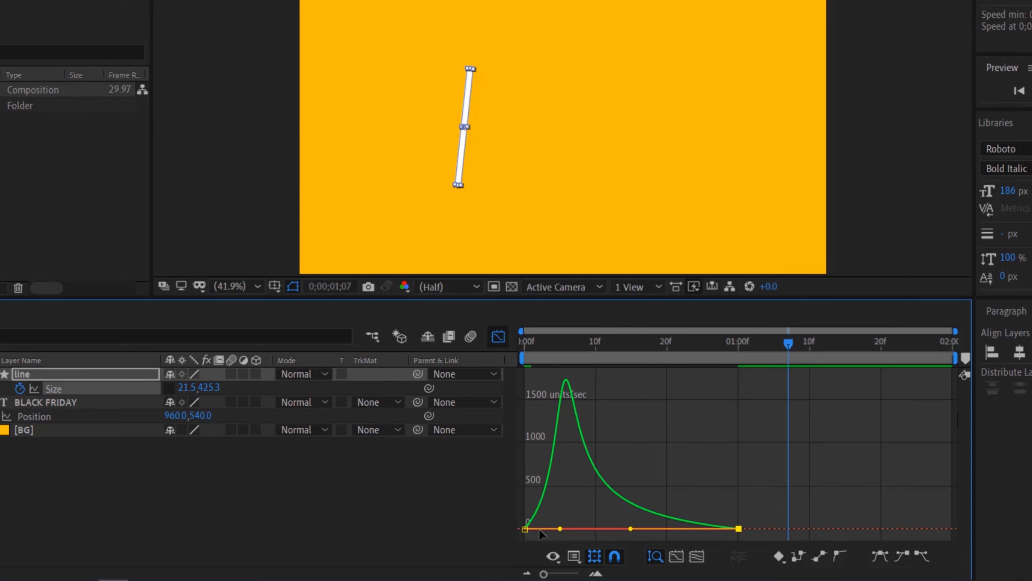
mouse_move(561, 529)
left_mouse_down()
mouse_move(542, 527)
mouse_move(552, 528)
left_mouse_up()
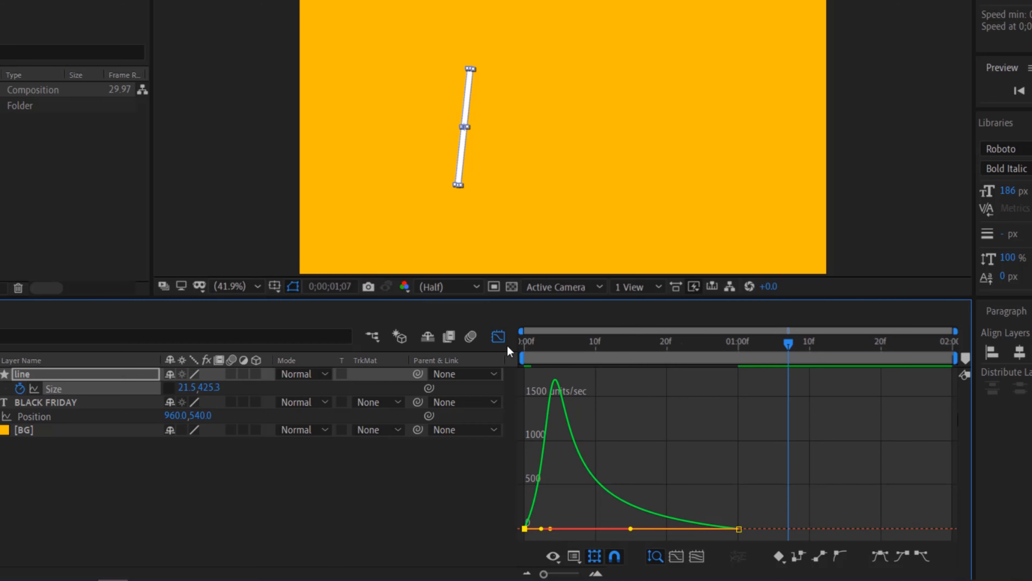
left_click(498, 336)
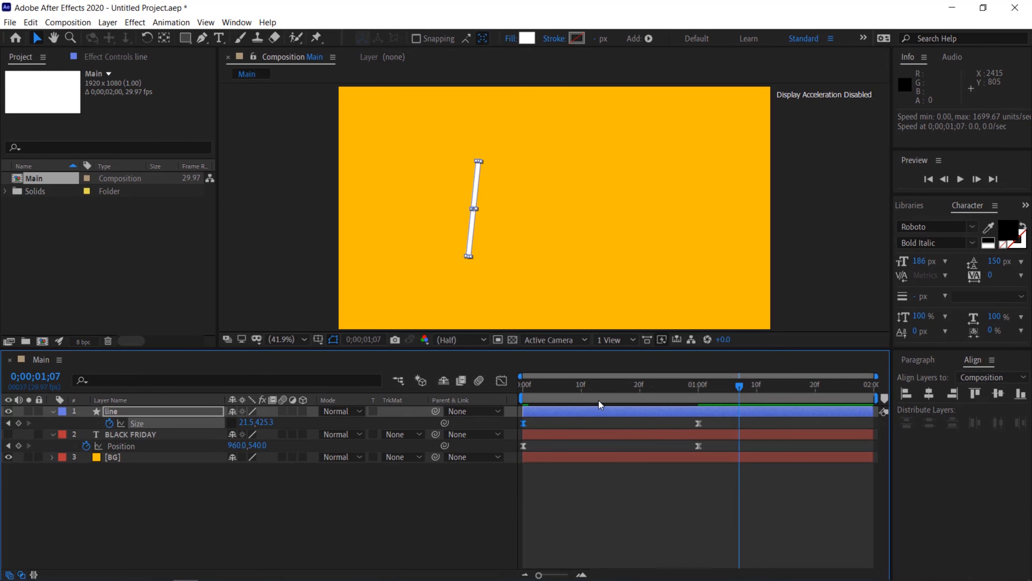
Unhide the BLACK FRIDAY text layer and preview the combined animation
key("space")
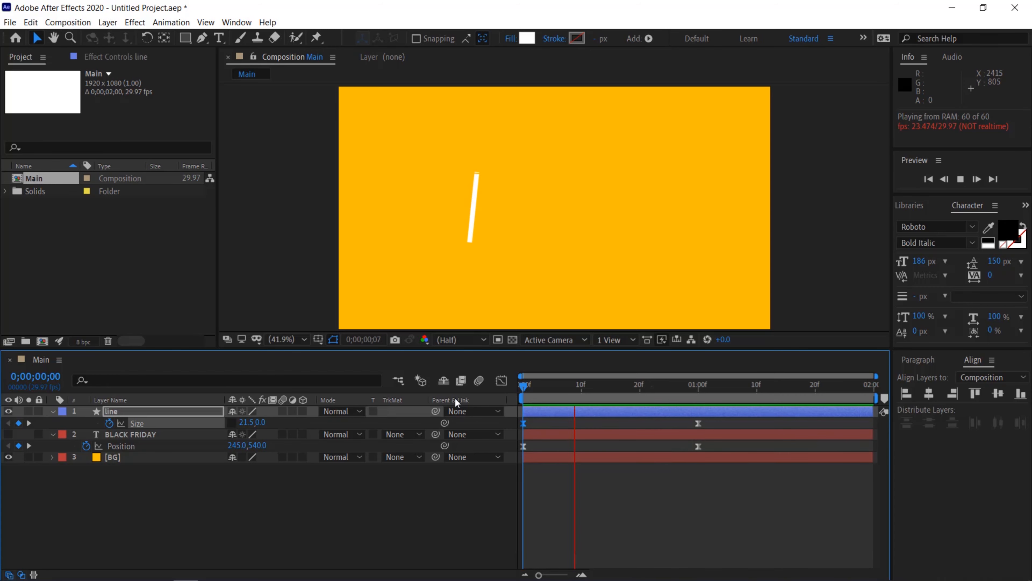
key("space")
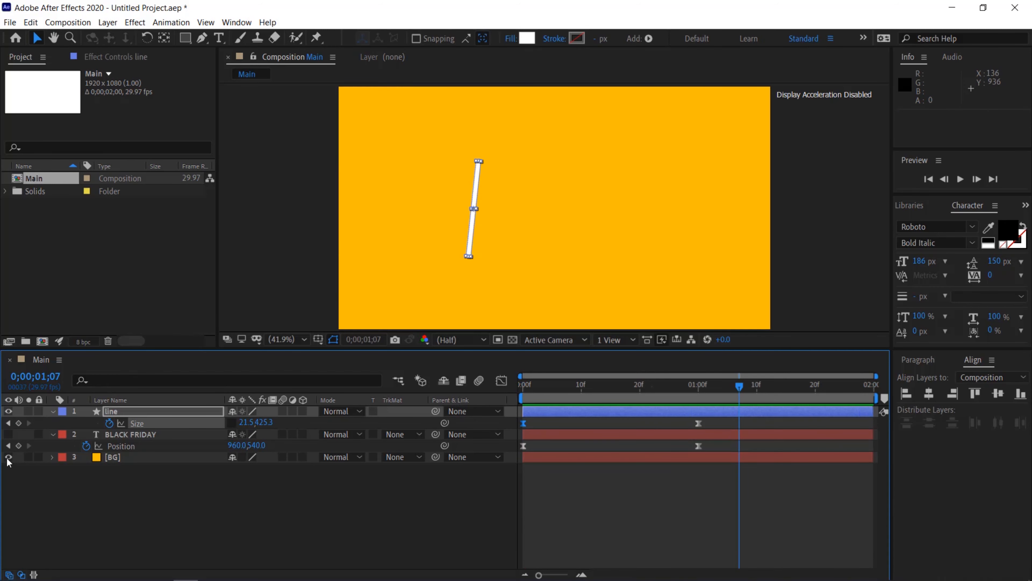
left_click(8, 434)
key("space")
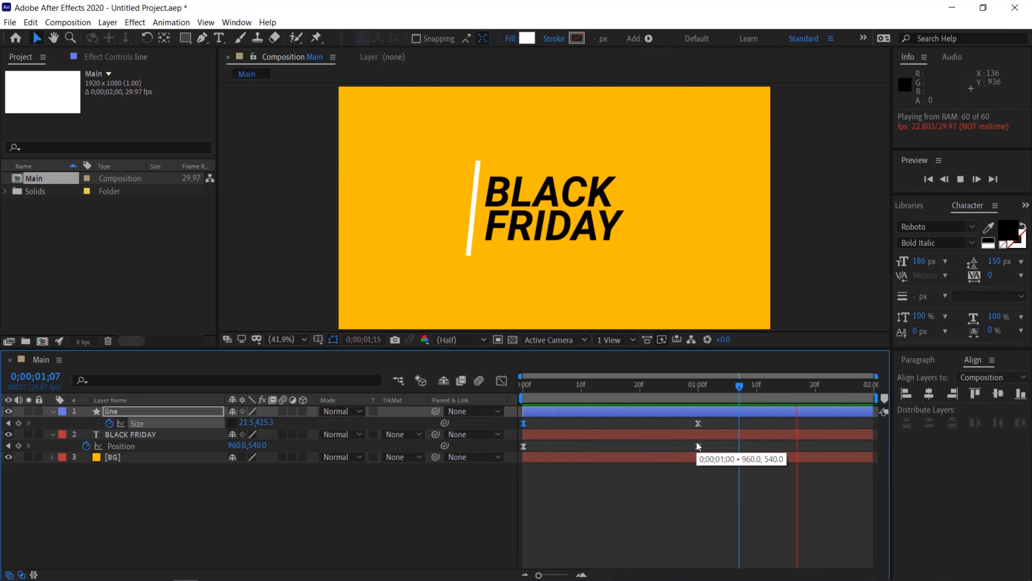
Move the BLACK FRIDAY layer's start to frame 0;00;00;09 so the text enters after the line
left_click(53, 411)
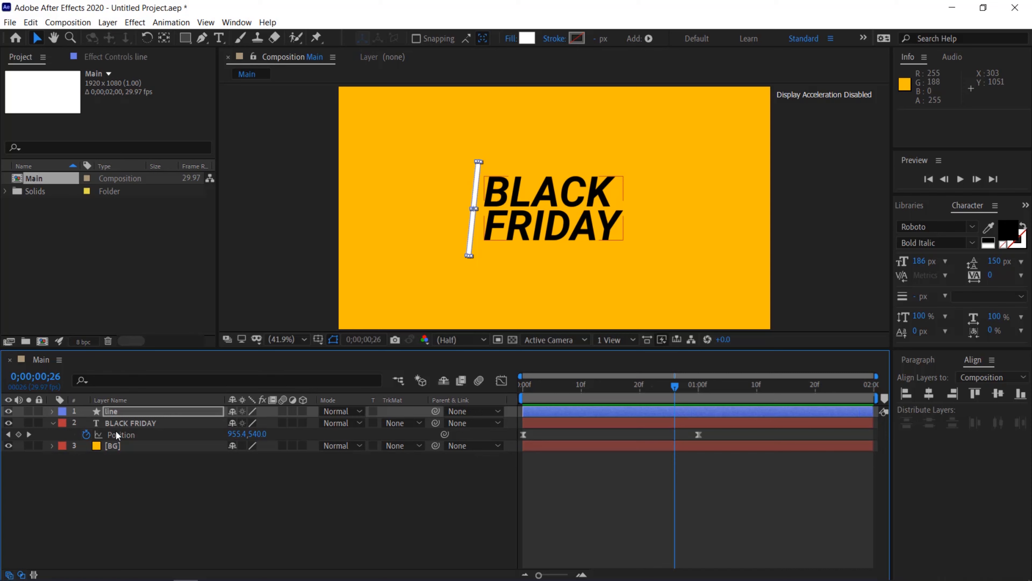
left_click(120, 423)
left_click(675, 391)
left_click_drag(664, 393, 578, 384)
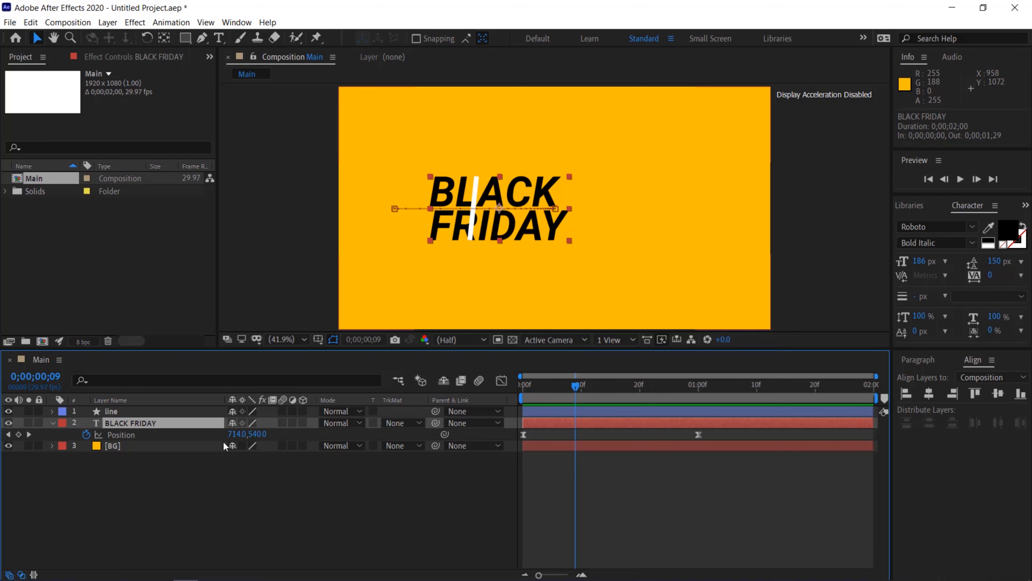
key("[")
Preview the delayed text animation from the start
left_click_drag(575, 387, 500, 393)
key("space")
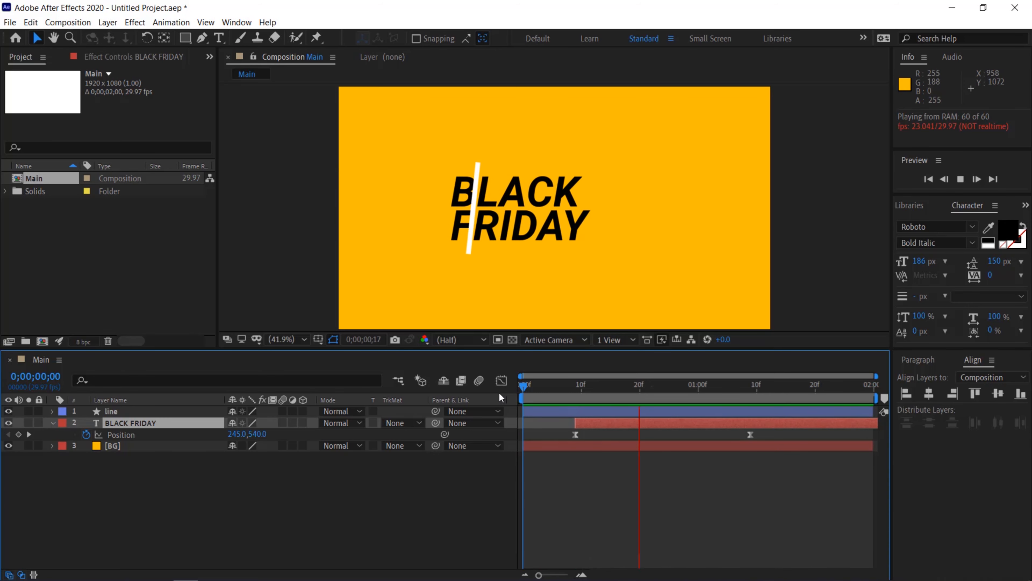
key("space")
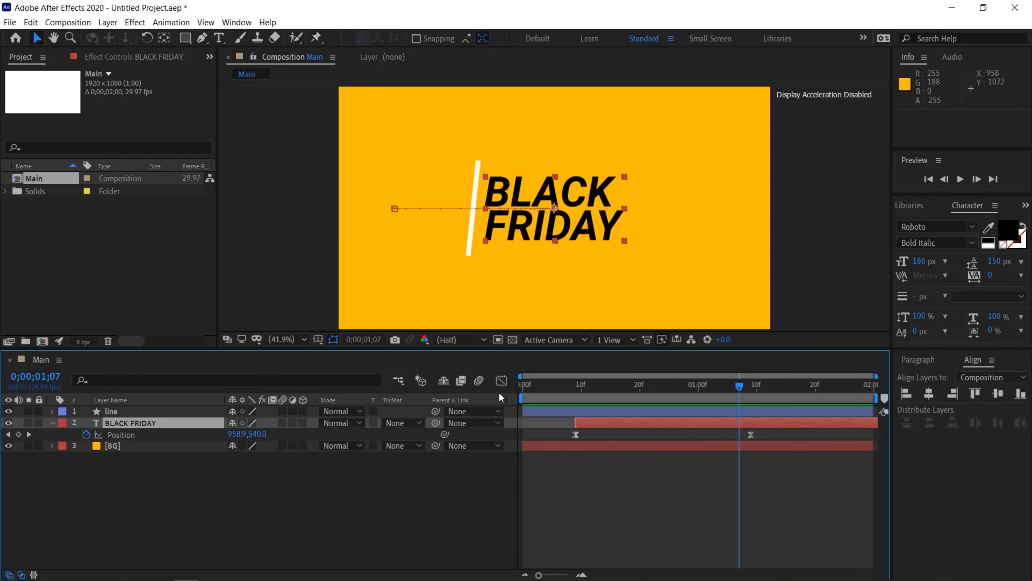
Draw a closed Pen shape from the white line's top to its bottom, out past the frame's left edge and back, covering the area left of the line
left_click(422, 521)
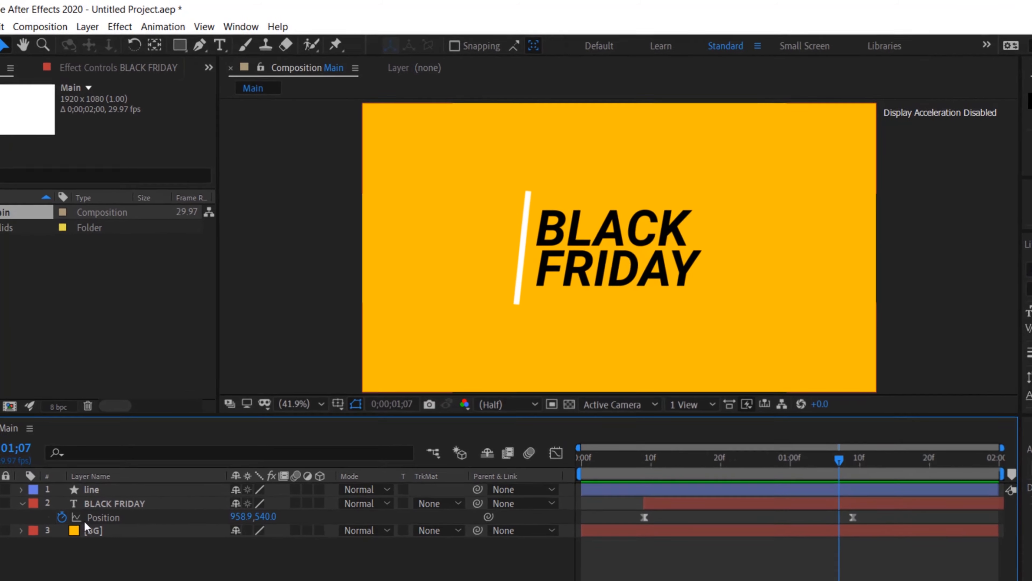
left_click(199, 47)
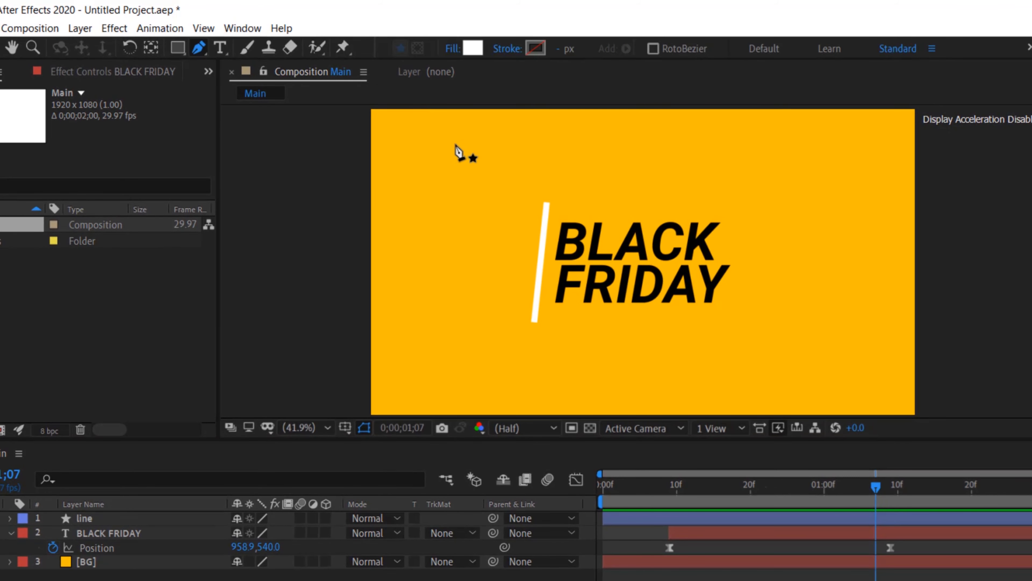
left_click(546, 194)
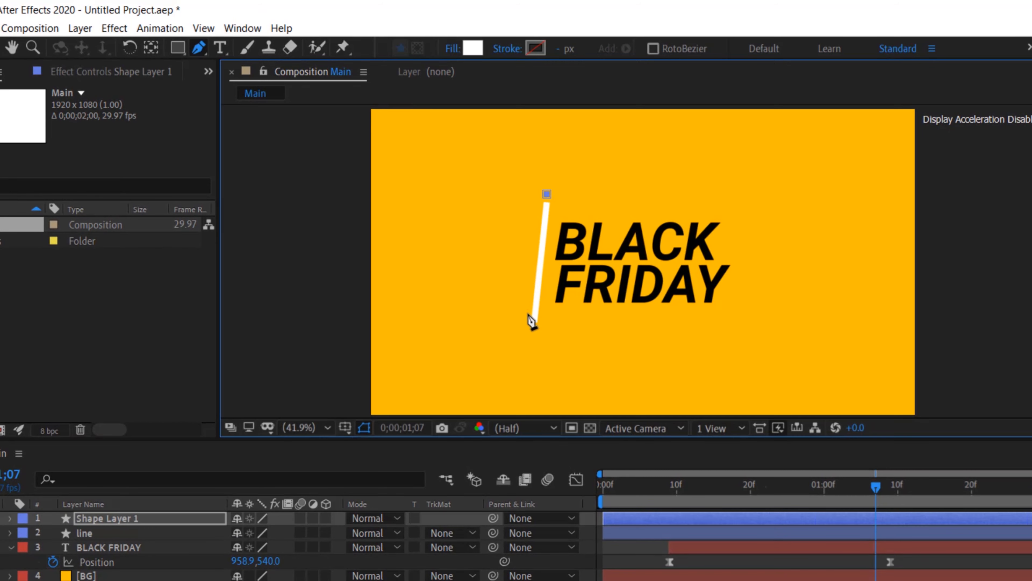
left_click(530, 329)
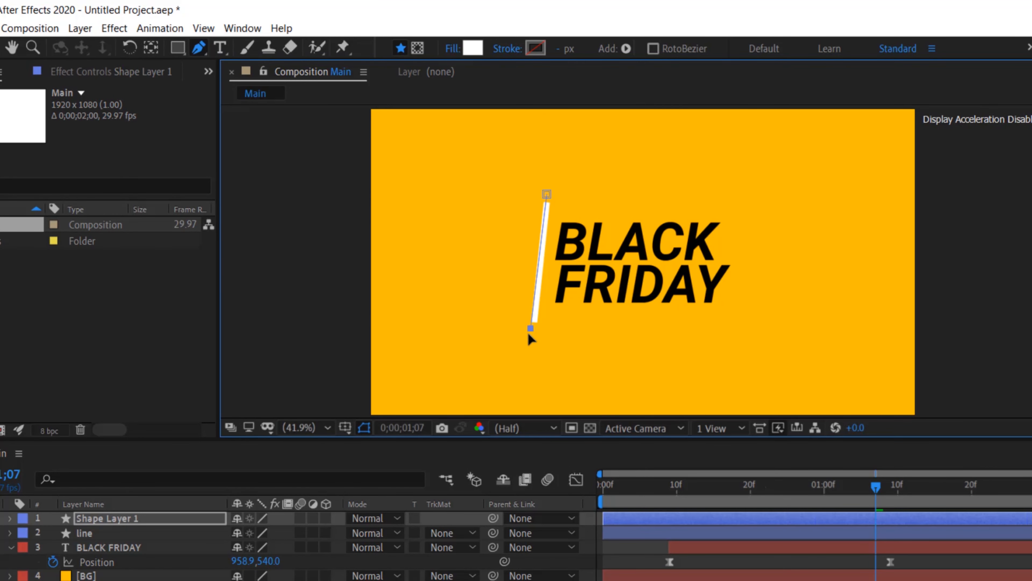
key("ctrl+z")
left_click(535, 328)
left_click(360, 328)
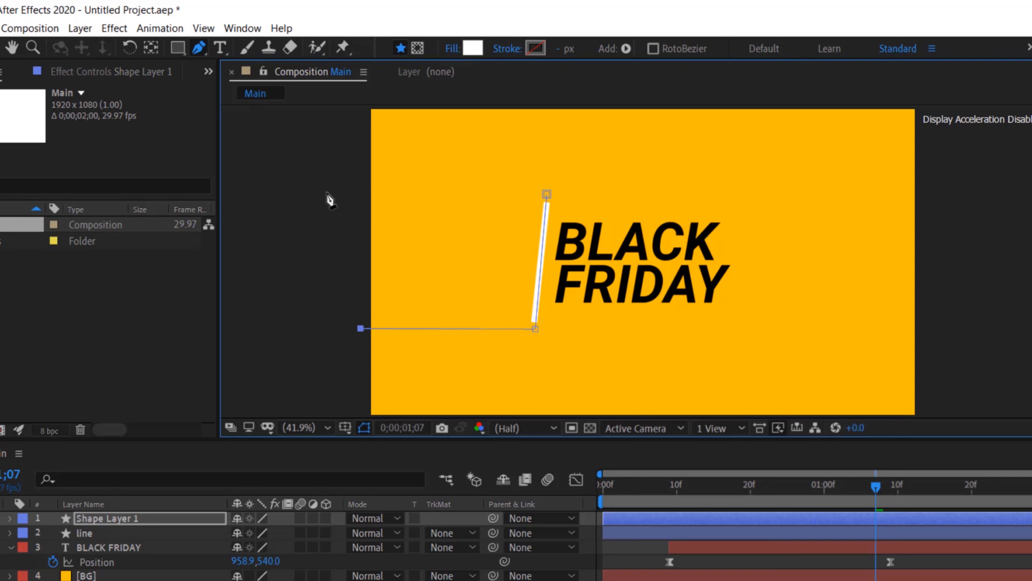
left_click(329, 193)
left_click(547, 195)
Hide the new shape layer and rename it Matte
left_click(8, 412)
left_click(364, 427)
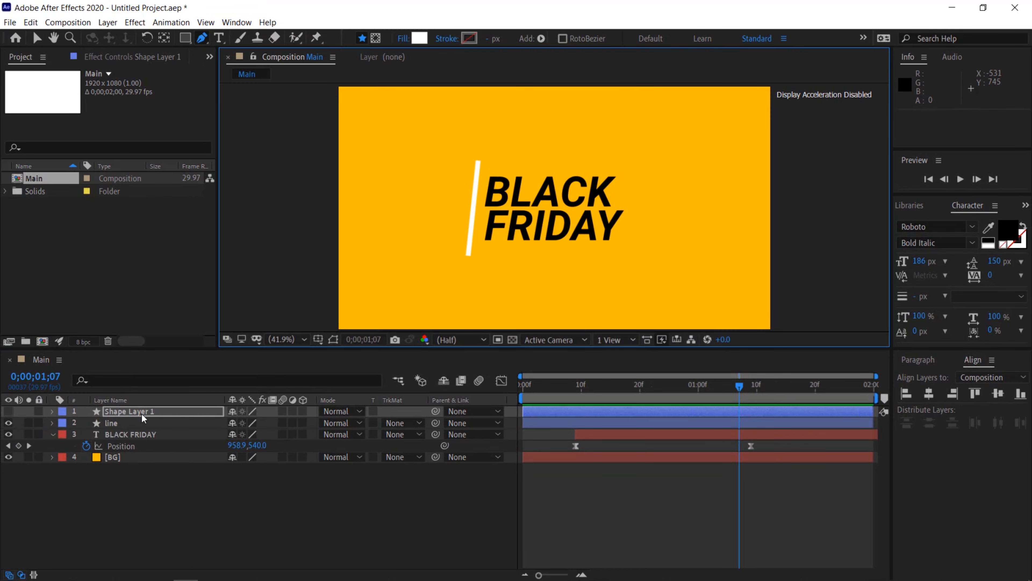
right_click(119, 408)
left_click(133, 389)
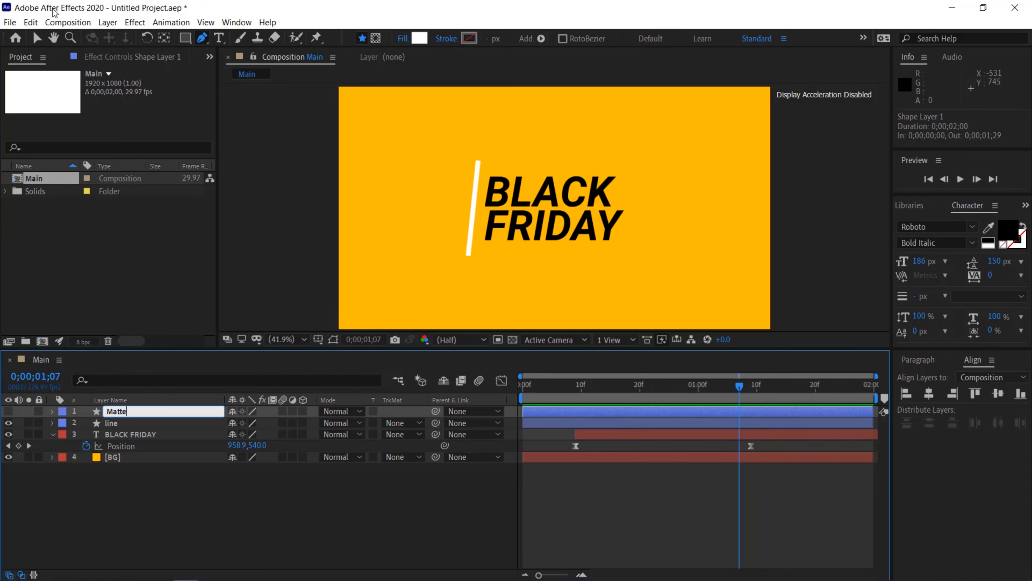
left_click(36, 38)
left_click(128, 501)
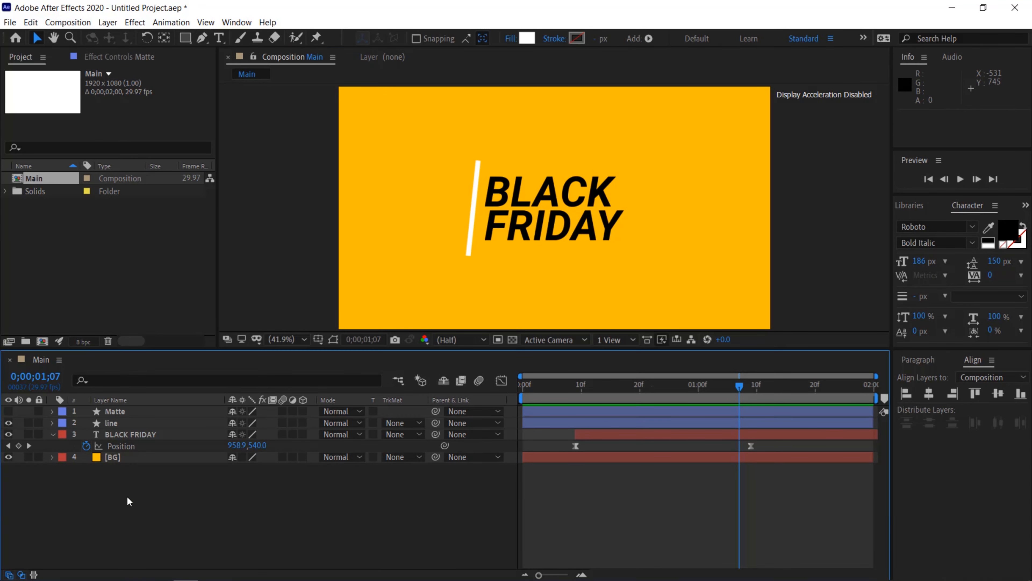
Apply the Set Matte effect to the BLACK FRIDAY text layer
left_click(128, 434)
left_click(237, 22)
left_click(308, 184)
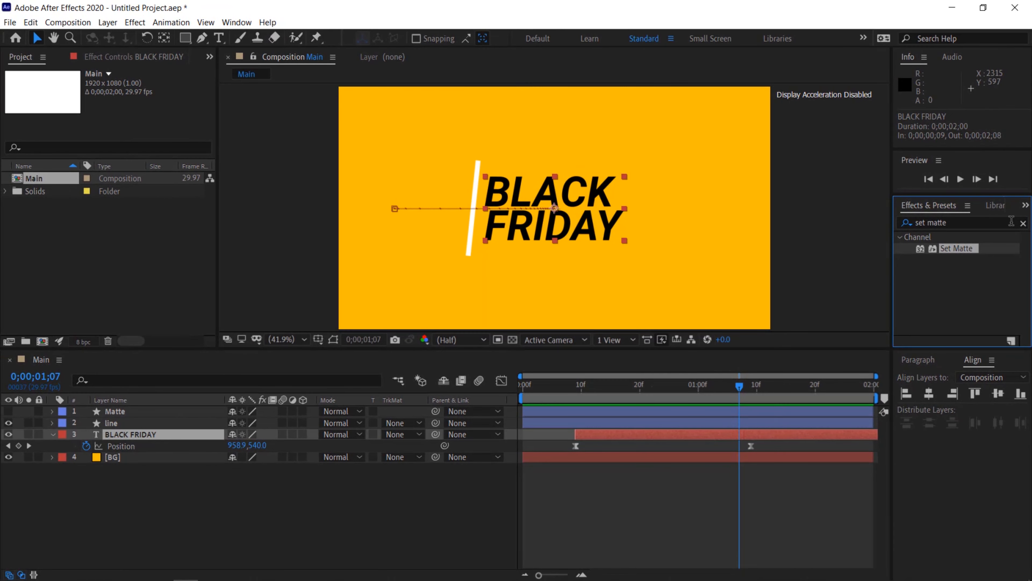
left_click(1023, 223)
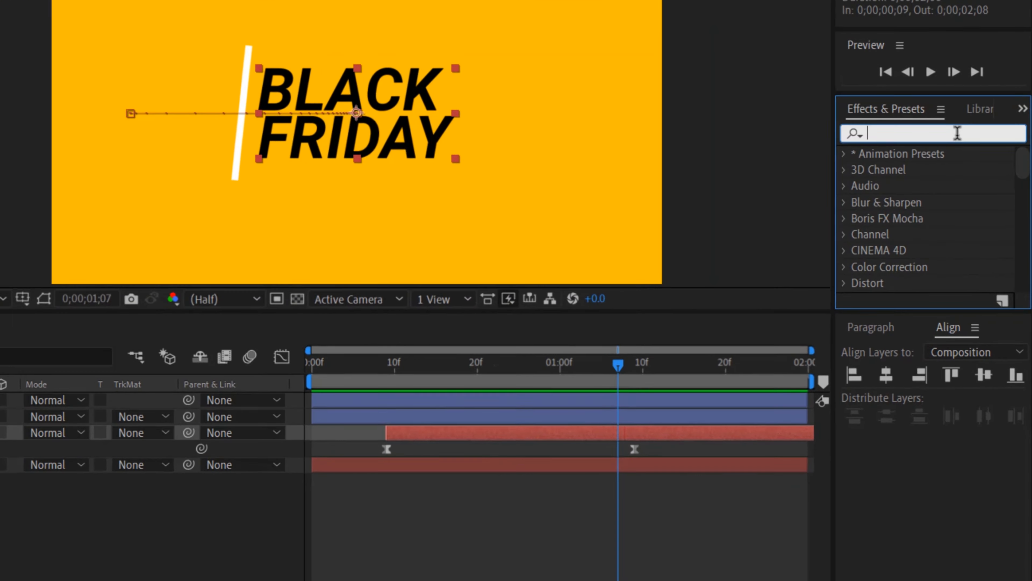
type("set mat")
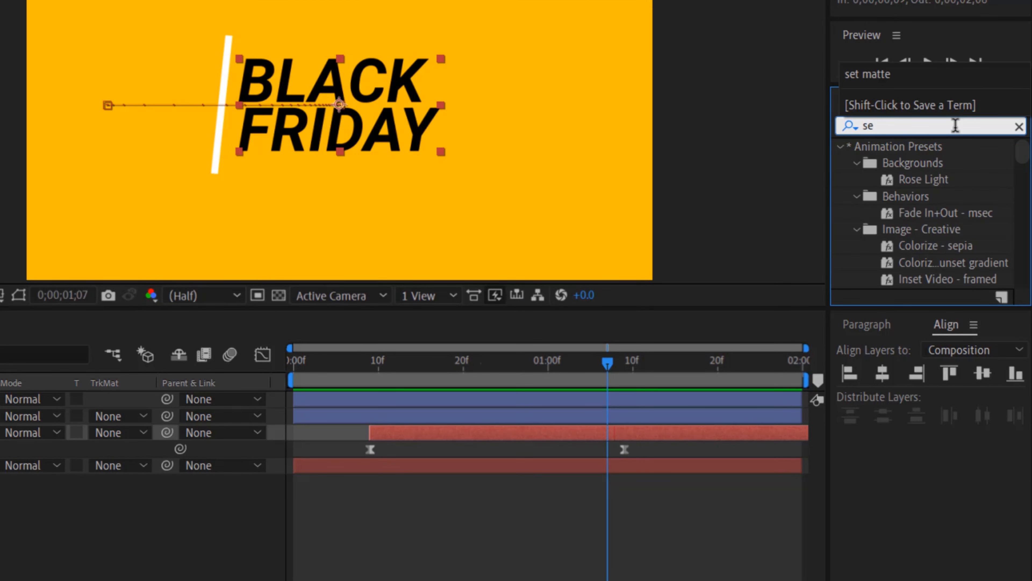
type("te")
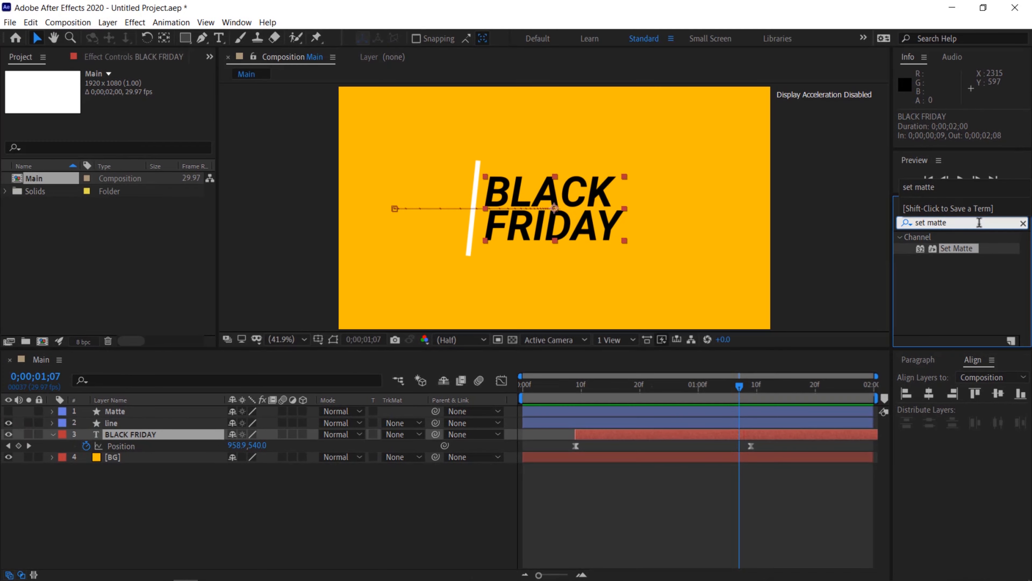
double_click(955, 249)
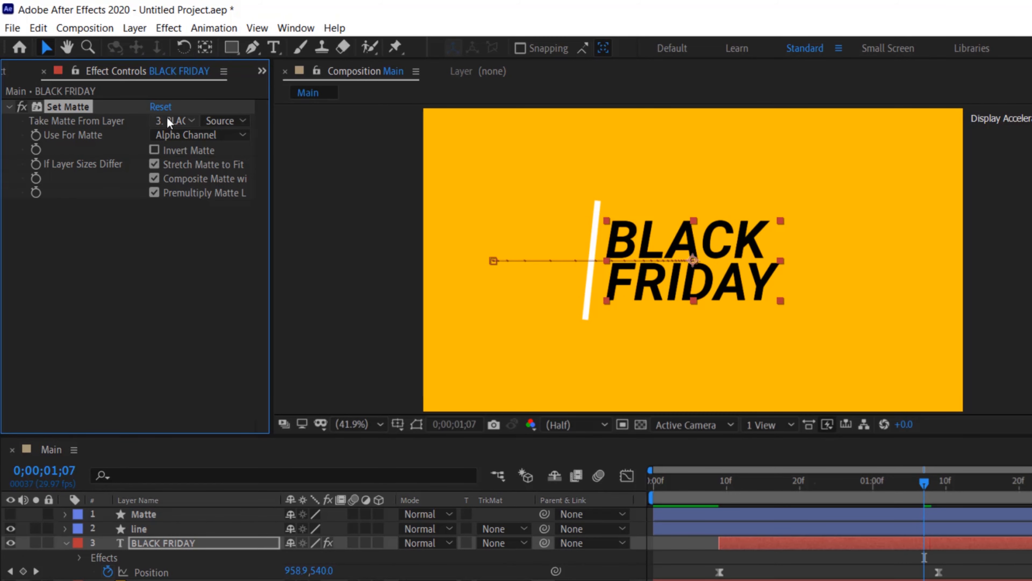
Set the effect to take its matte from the Matte layer and enable Invert Matte
left_click(175, 121)
left_click(179, 153)
left_click_drag(925, 483, 932, 482)
left_click(155, 143)
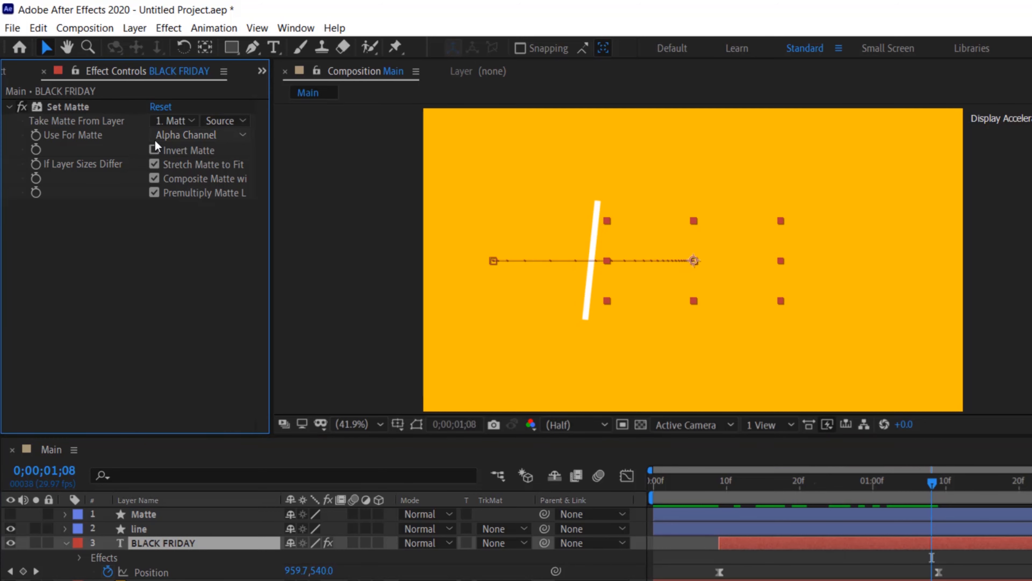
left_click(155, 147)
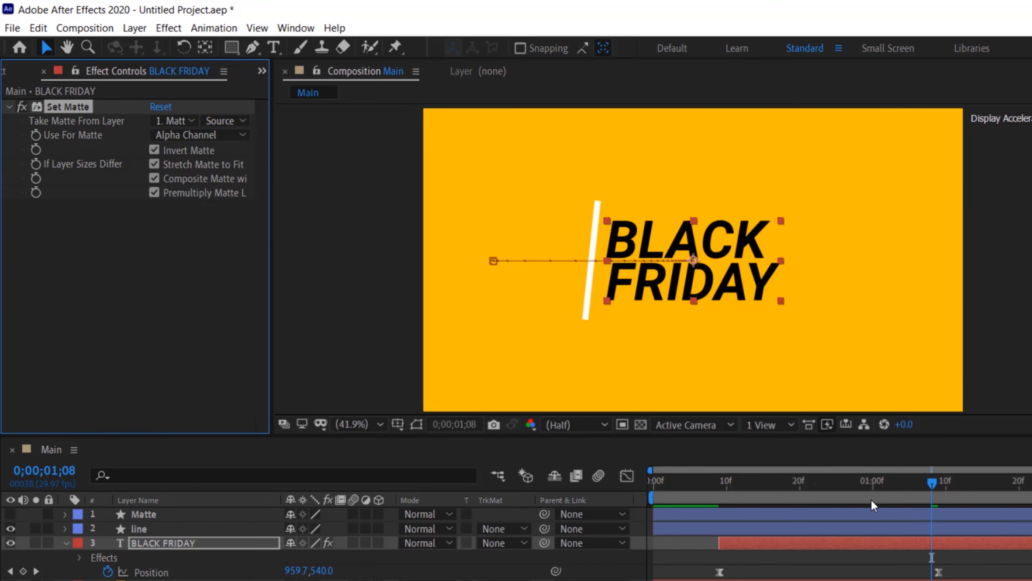
Preview the masked text animation, checking the matte source option along the way
left_click_drag(874, 481, 769, 467)
key("space")
left_click(66, 542)
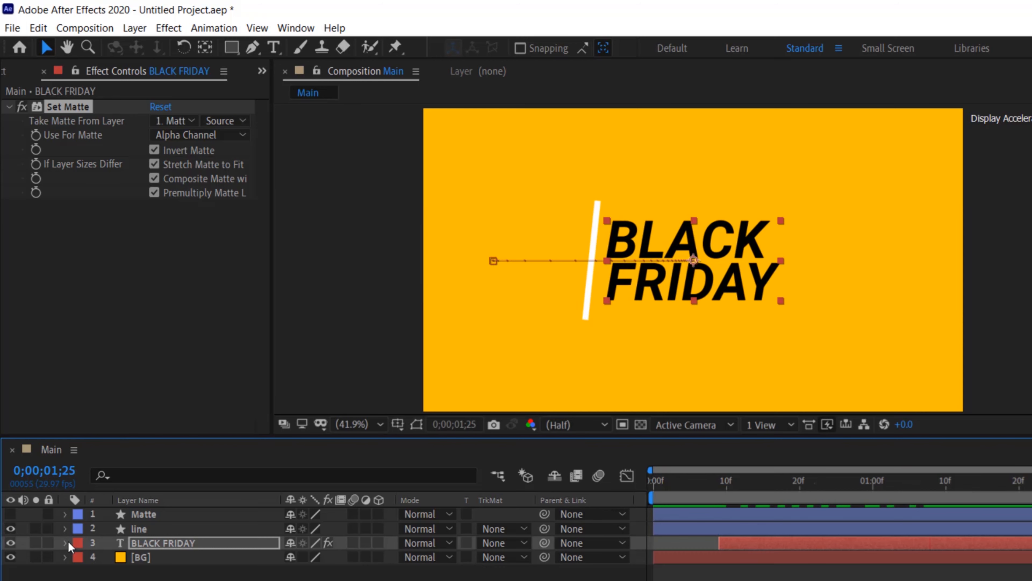
left_click(224, 121)
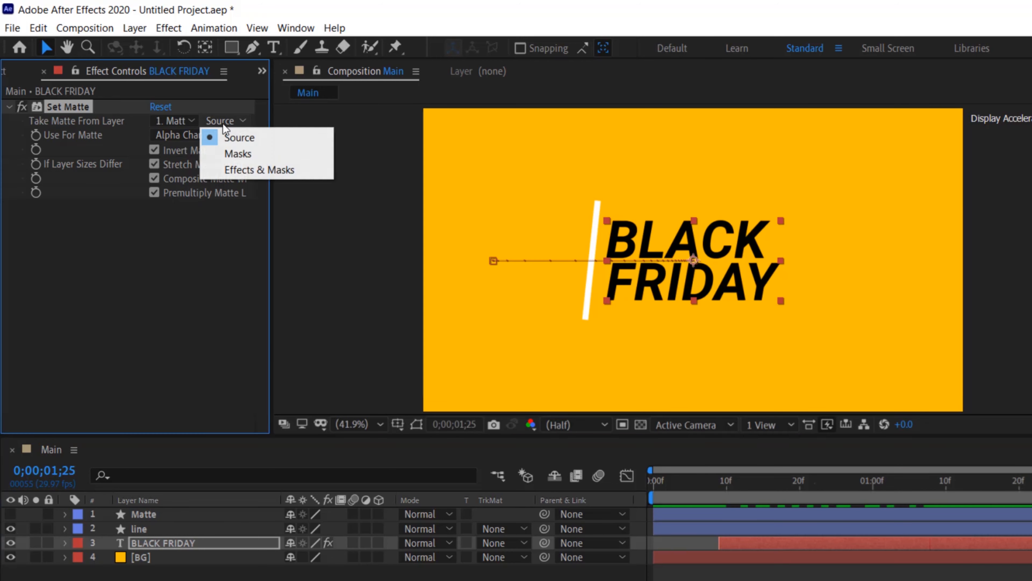
left_click(235, 138)
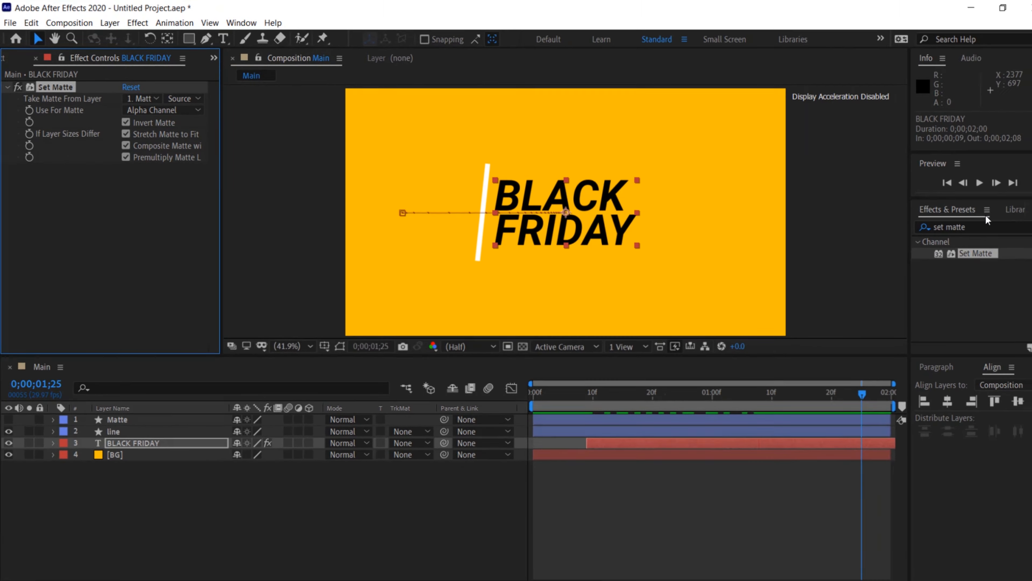
key("space")
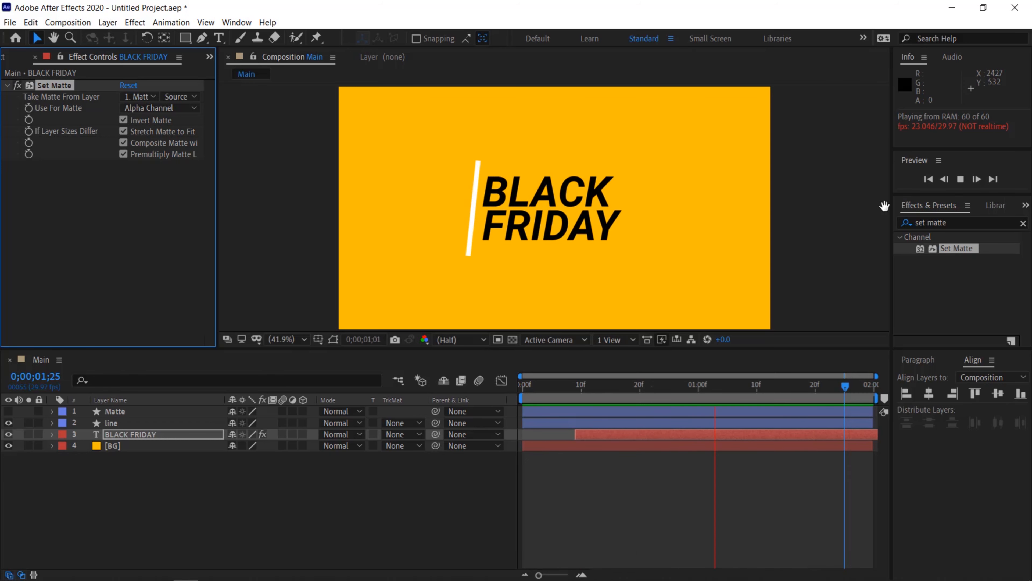
key("space")
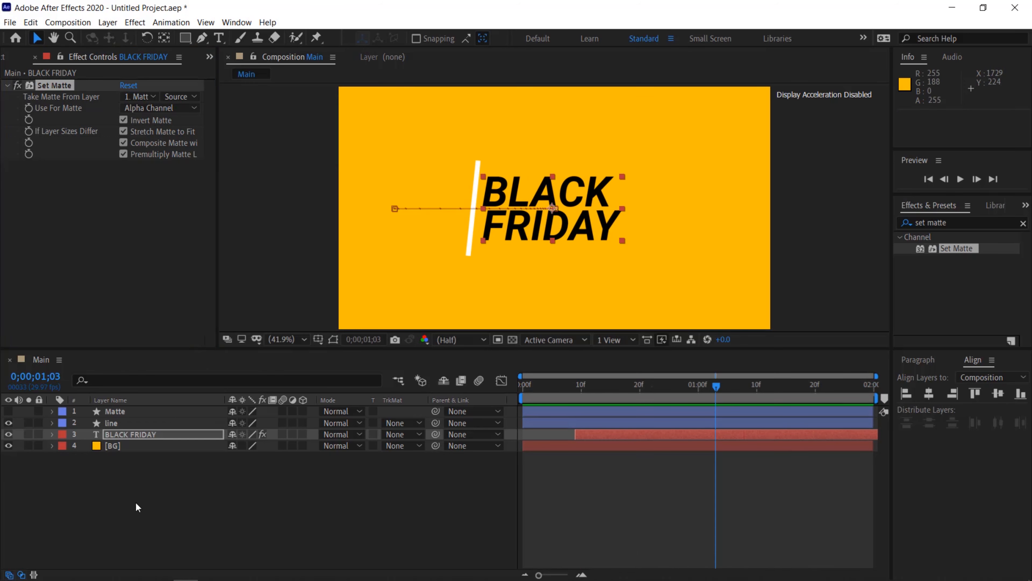
Pre-compose the Matte and BLACK FRIDAY layers into a new composition named texts & matte, moving all attributes, and place it below the line layer
left_click(136, 502)
left_click(127, 432)
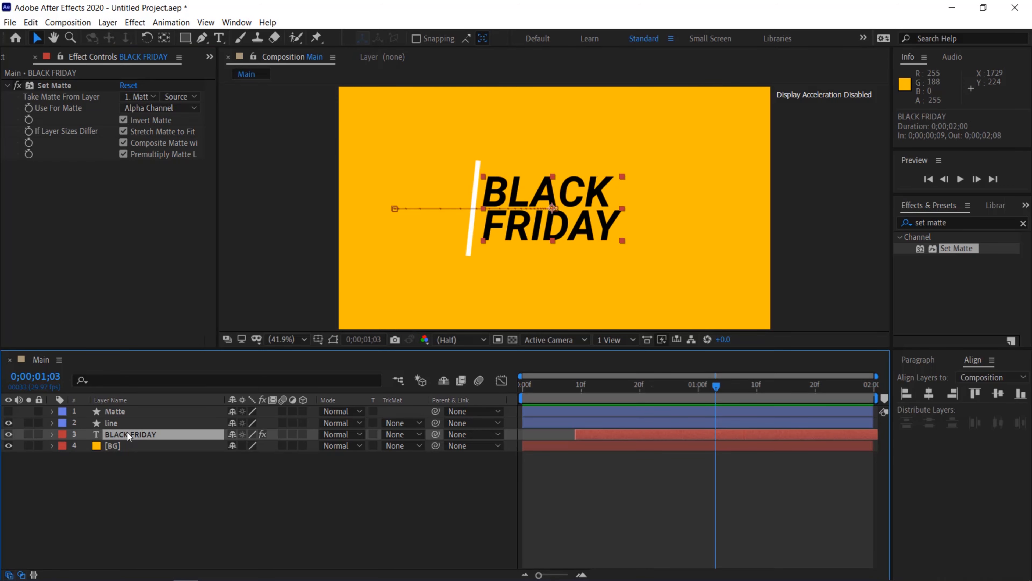
left_click(121, 412, "ctrl")
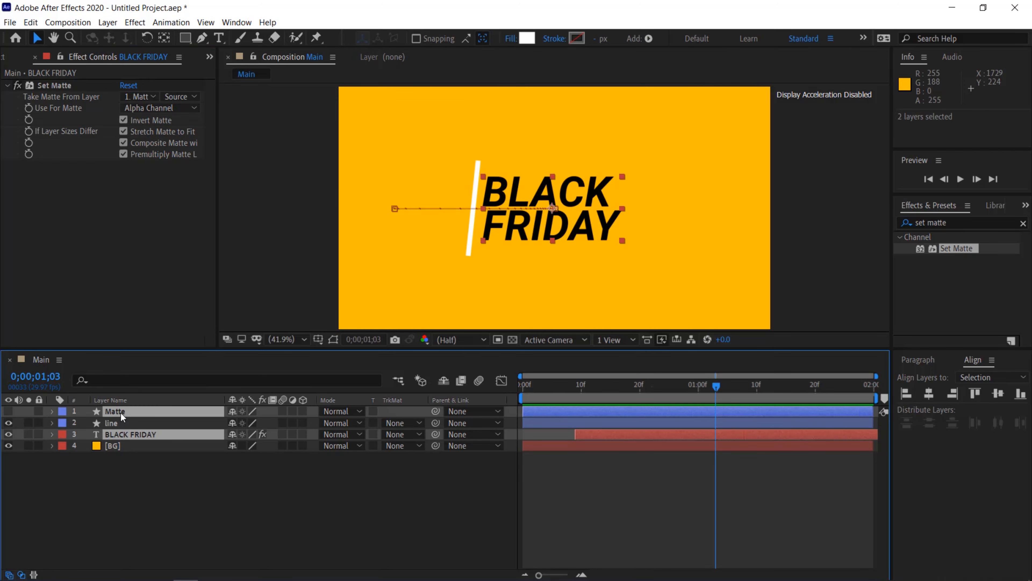
right_click(120, 412)
left_click(163, 347)
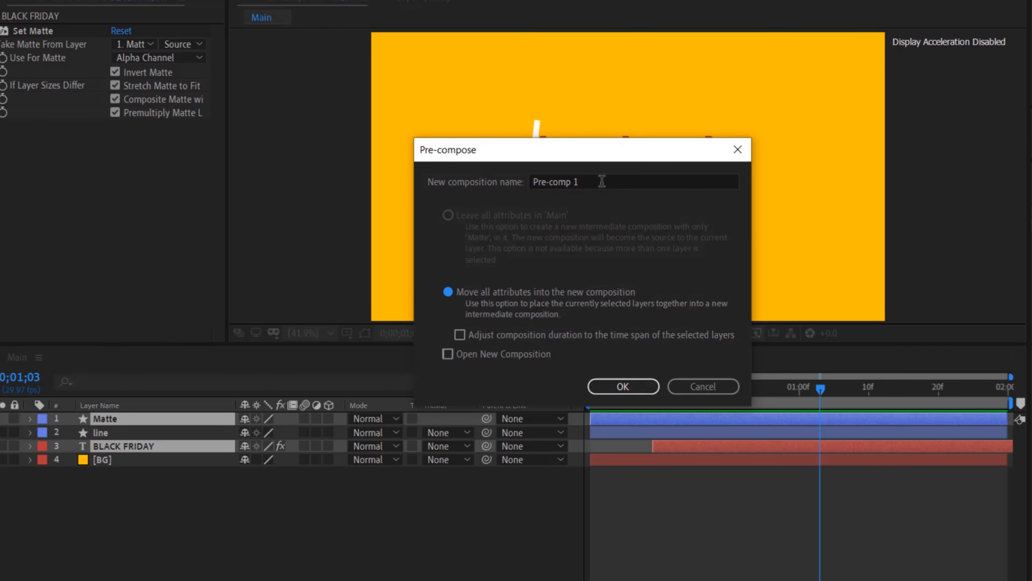
type("texts & matte")
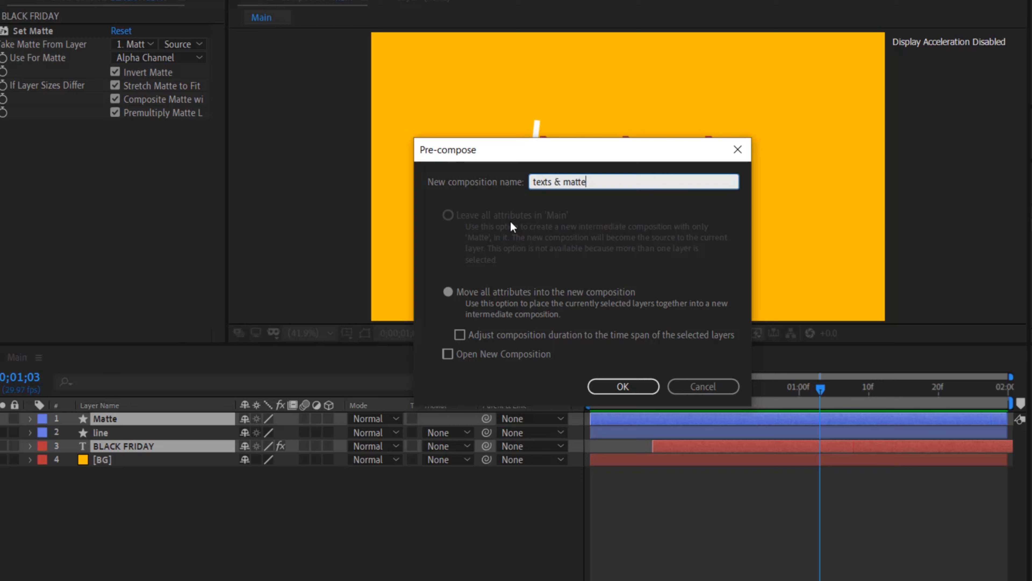
left_click(487, 292)
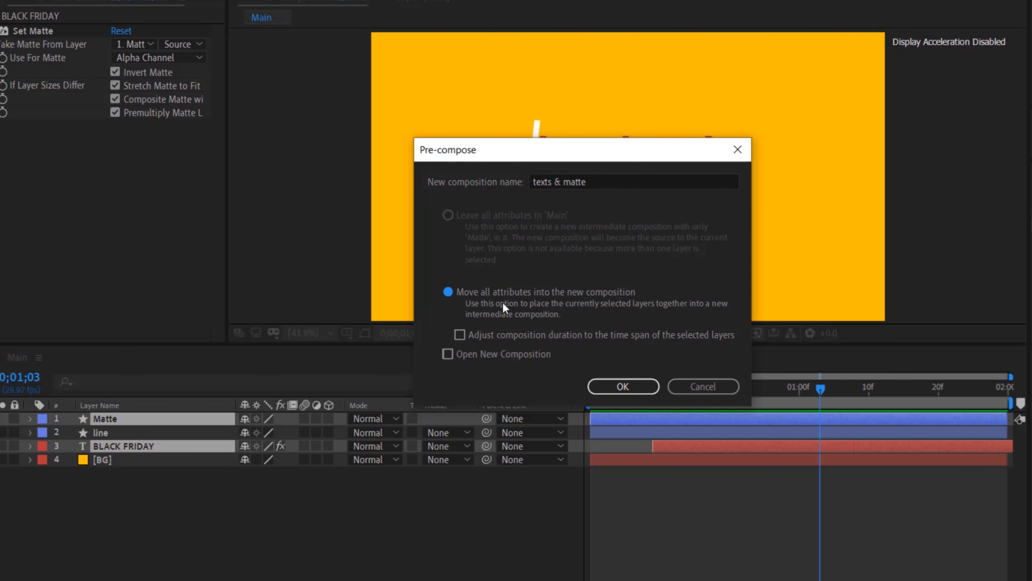
left_click(617, 382)
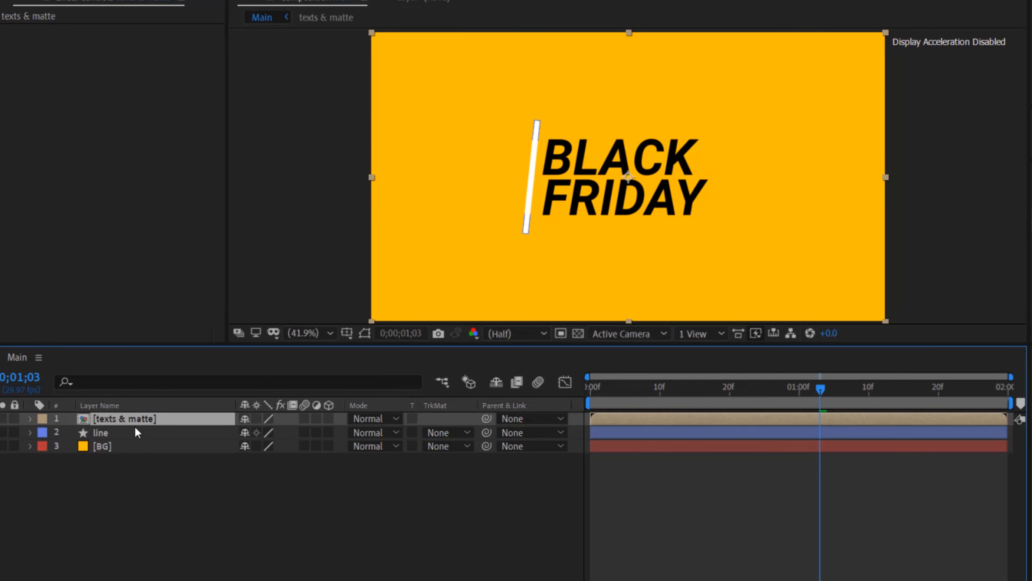
left_click_drag(124, 420, 120, 438)
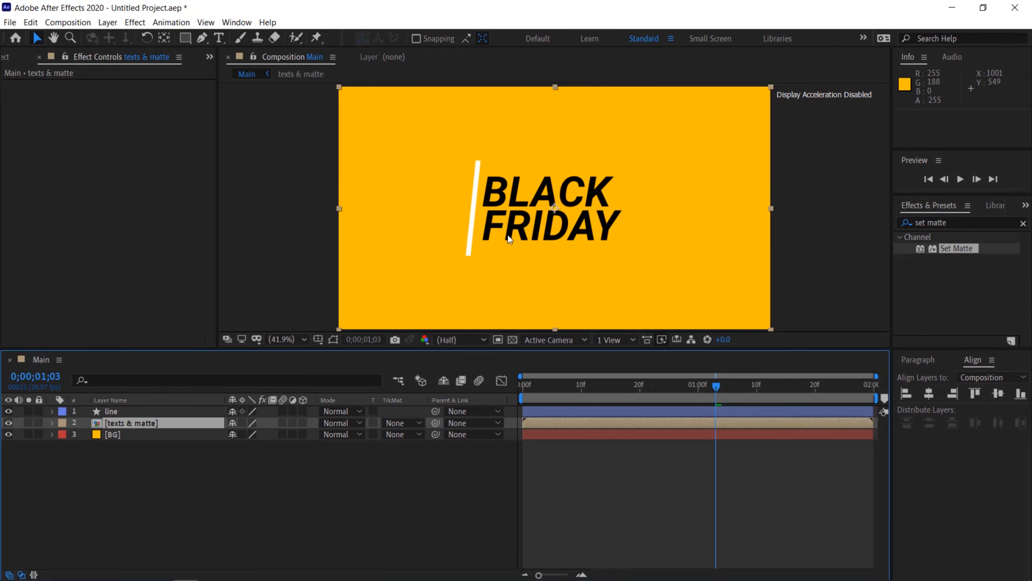
Open the texts & matte composition and replace the text's second line with OUT
double_click(112, 422)
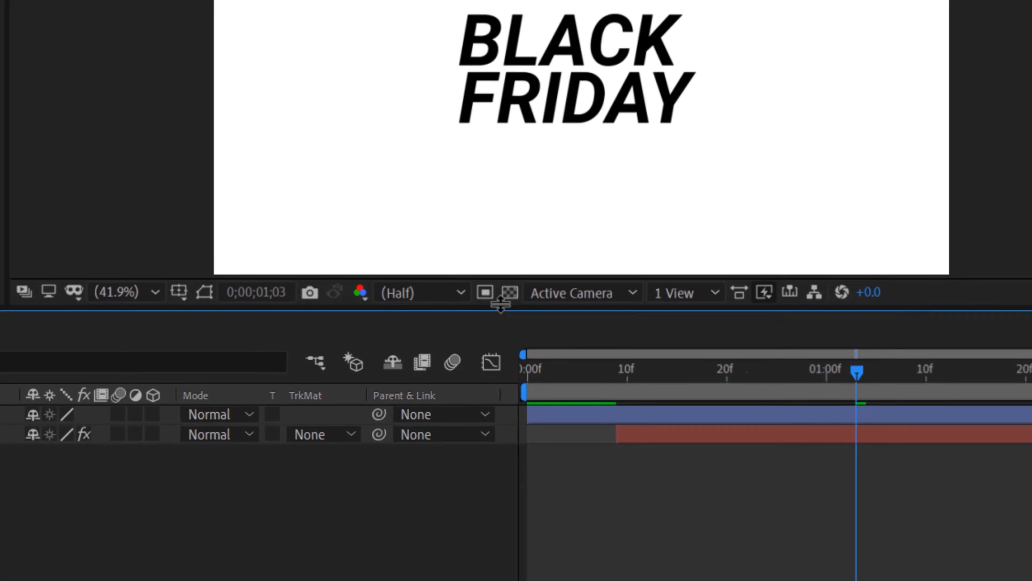
left_click(509, 292)
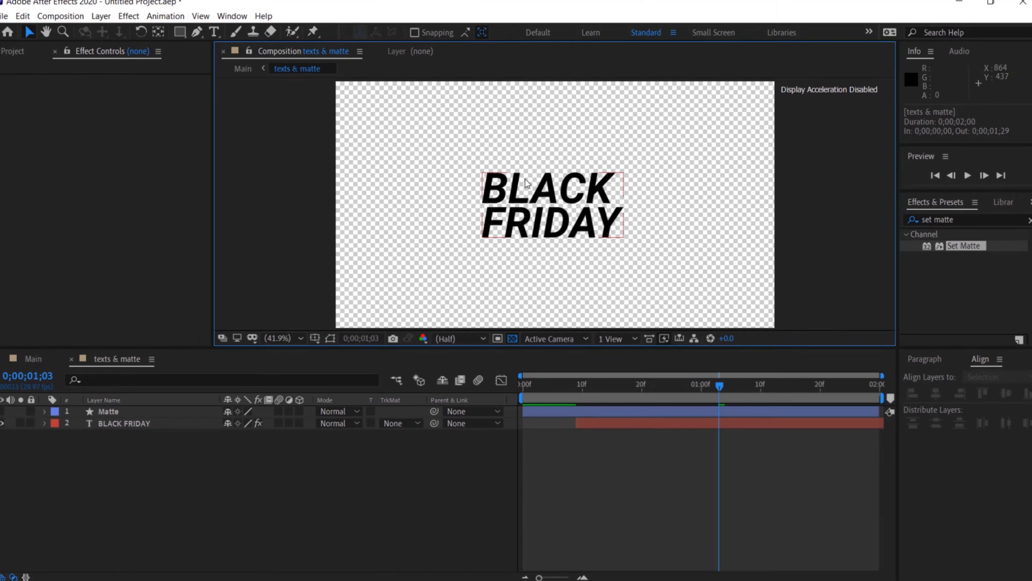
left_click(527, 185)
double_click(527, 186)
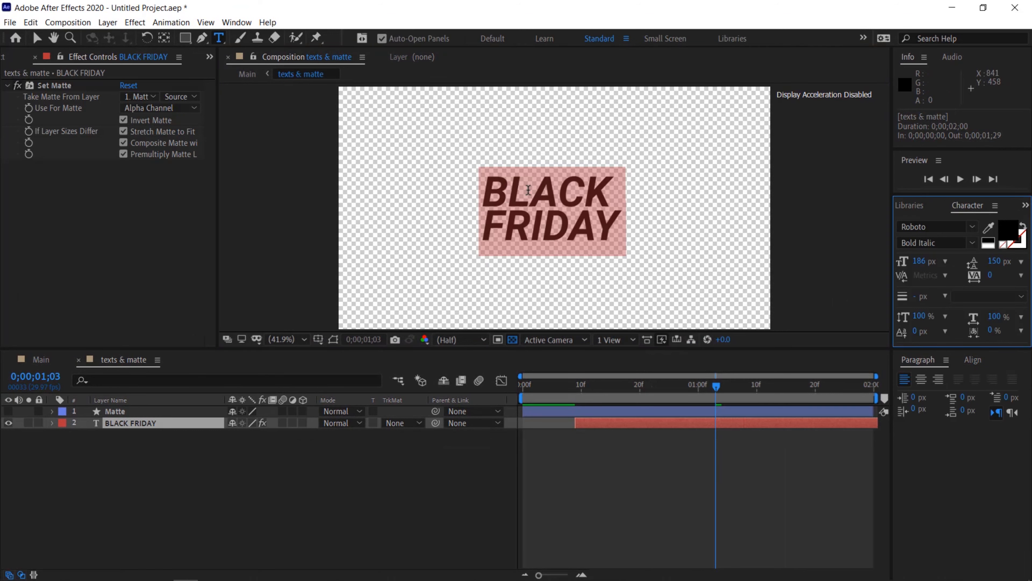
left_click(618, 226)
left_click_drag(618, 225, 486, 246)
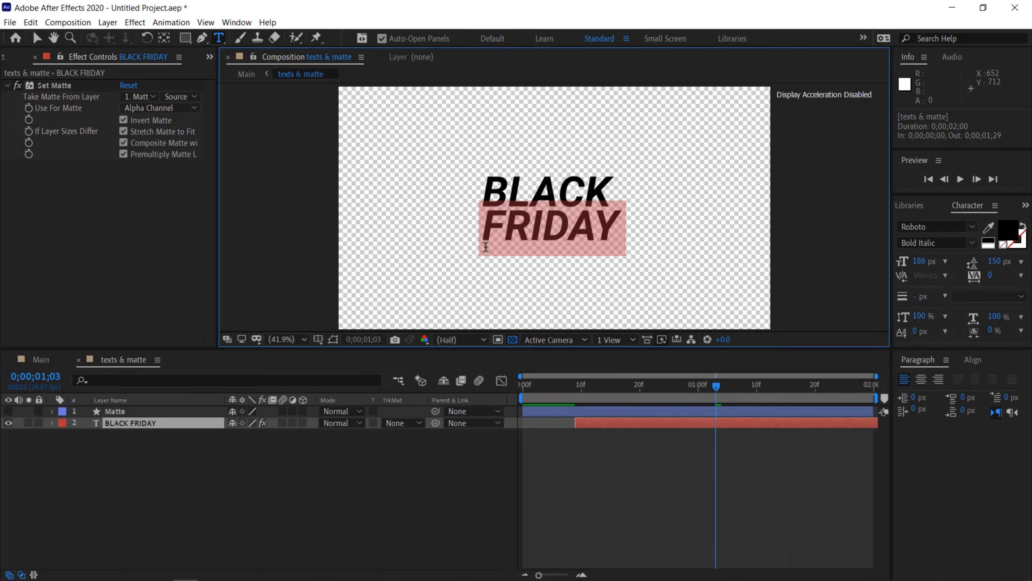
type("OUT")
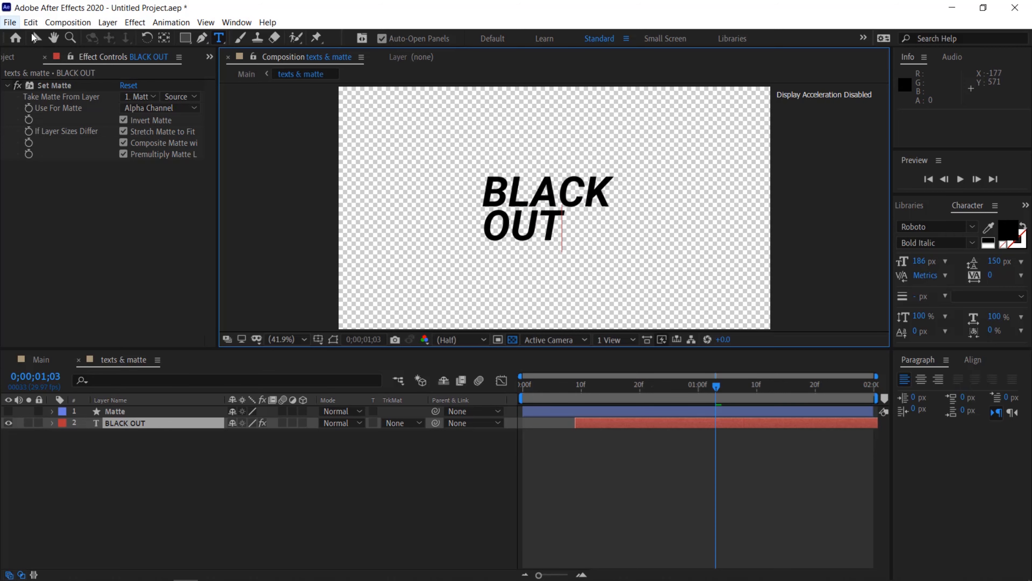
Return to the Main composition and preview the animation
left_click(38, 38)
left_click(49, 359)
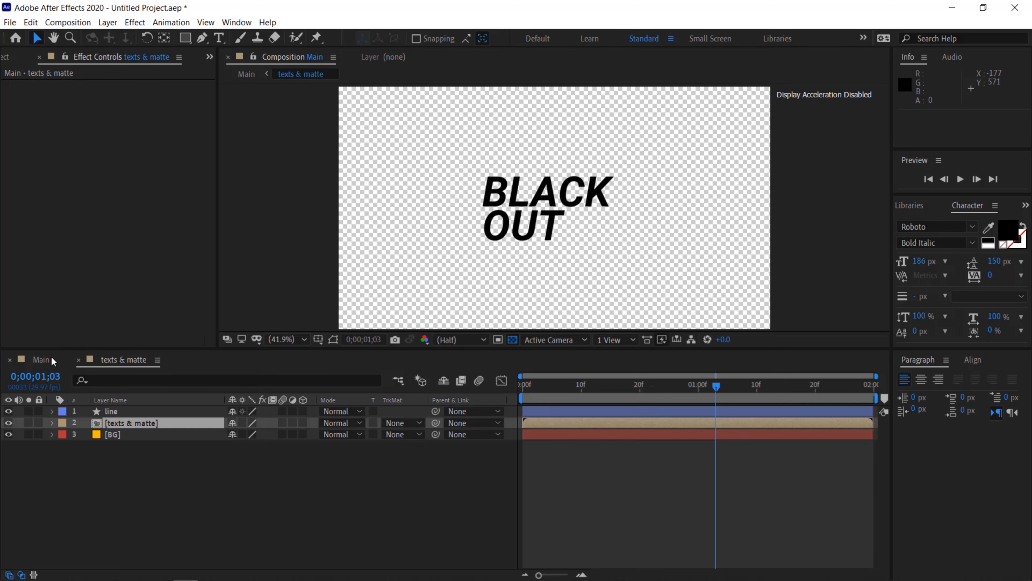
key("space")
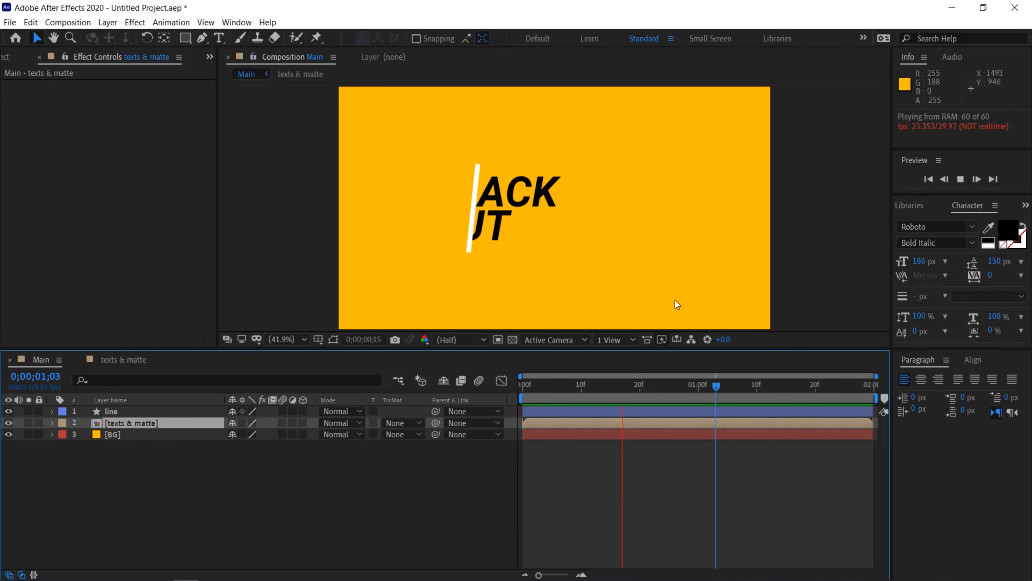
key("space")
left_click(297, 469)
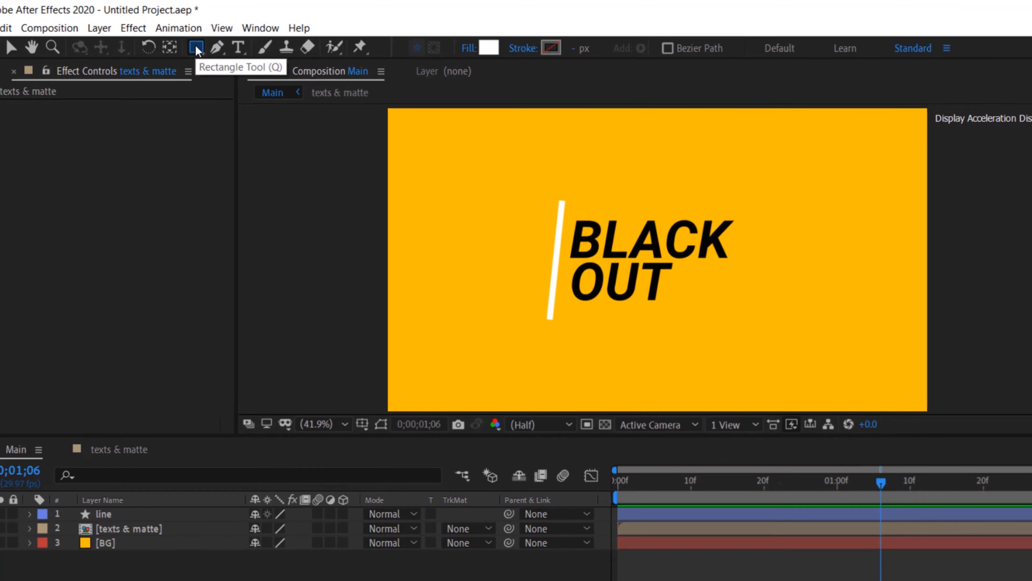
Pick the Ellipse tool and set its fill to None and its stroke to a solid color
left_click(185, 38)
left_click_drag(196, 46, 247, 84)
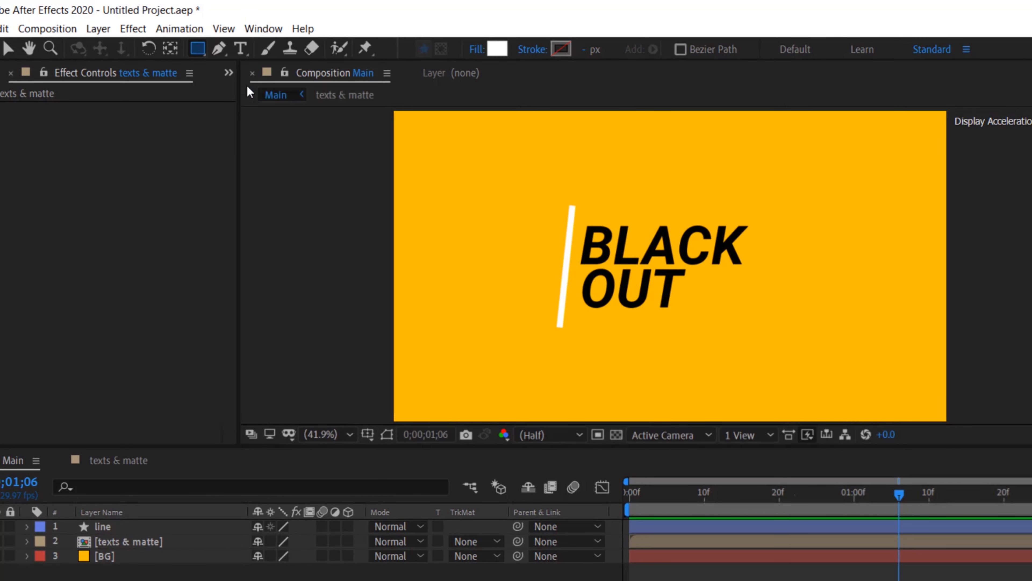
left_click(476, 49)
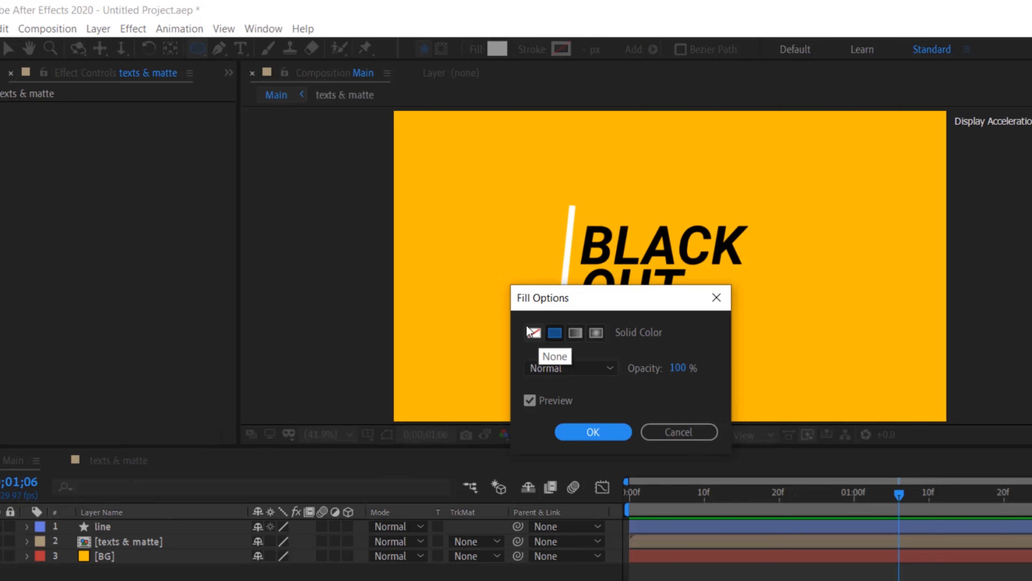
left_click(534, 333)
left_click(592, 432)
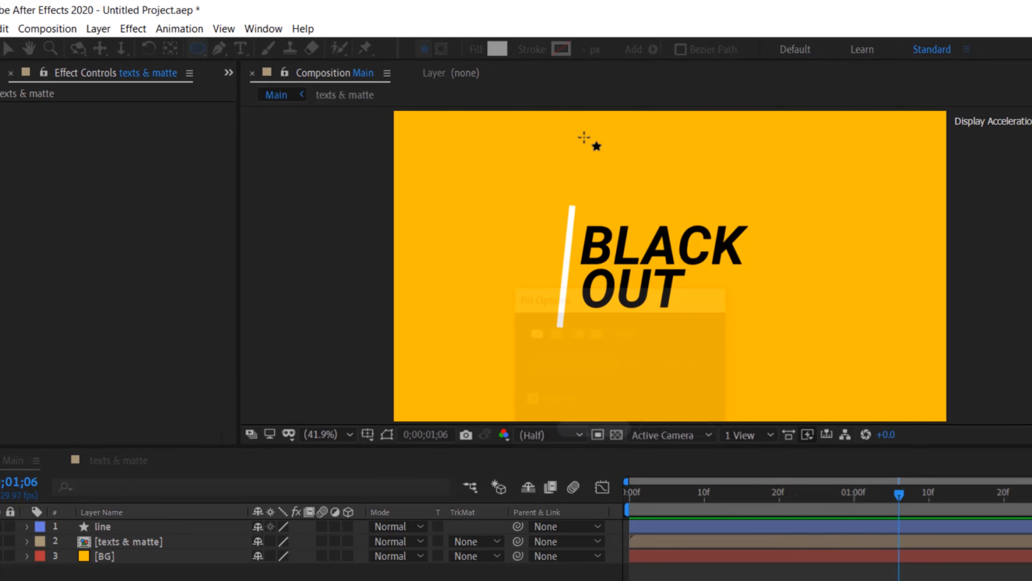
left_click(542, 49)
left_click(554, 332)
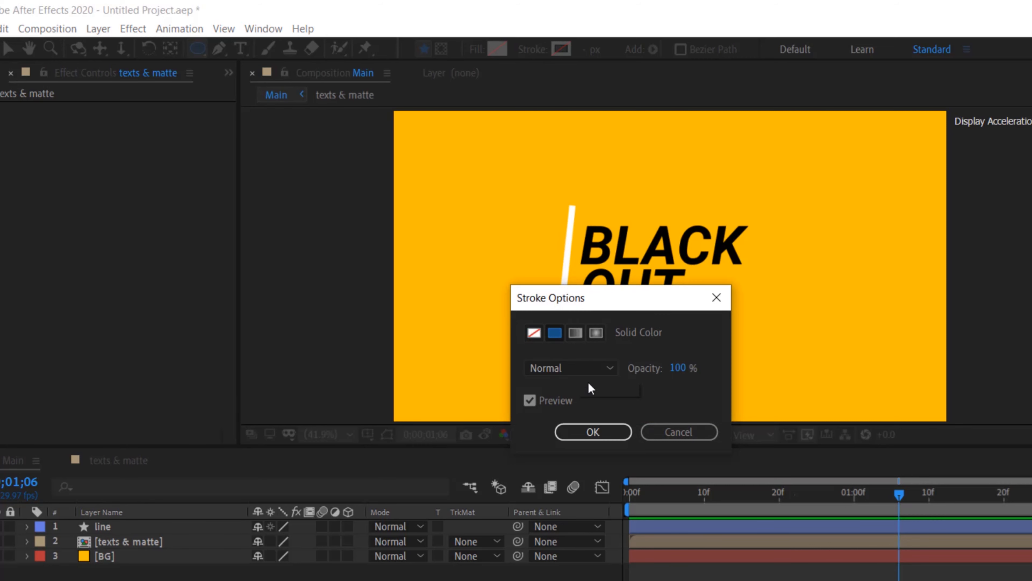
left_click(594, 431)
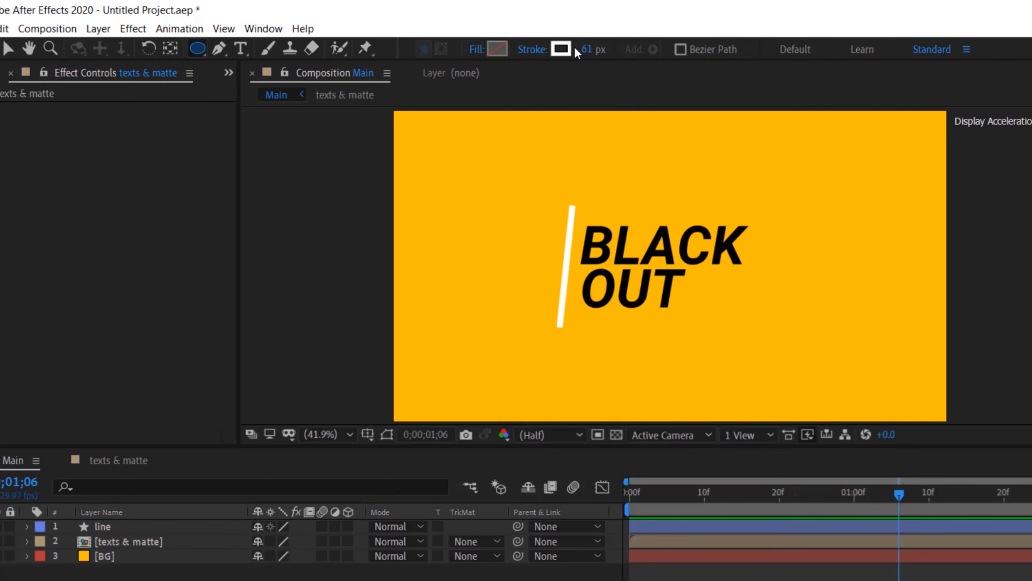
Return to the first frame, create a new shape layer and draw a circle about 925 px wide centered in the composition
left_click_drag(671, 494, 626, 492)
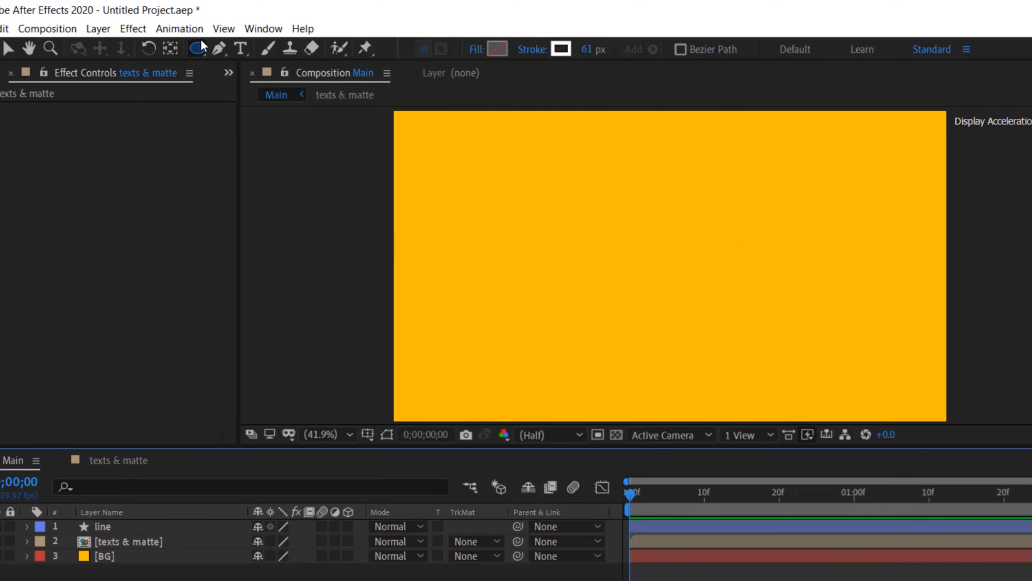
left_click(99, 29)
mouse_move(111, 49)
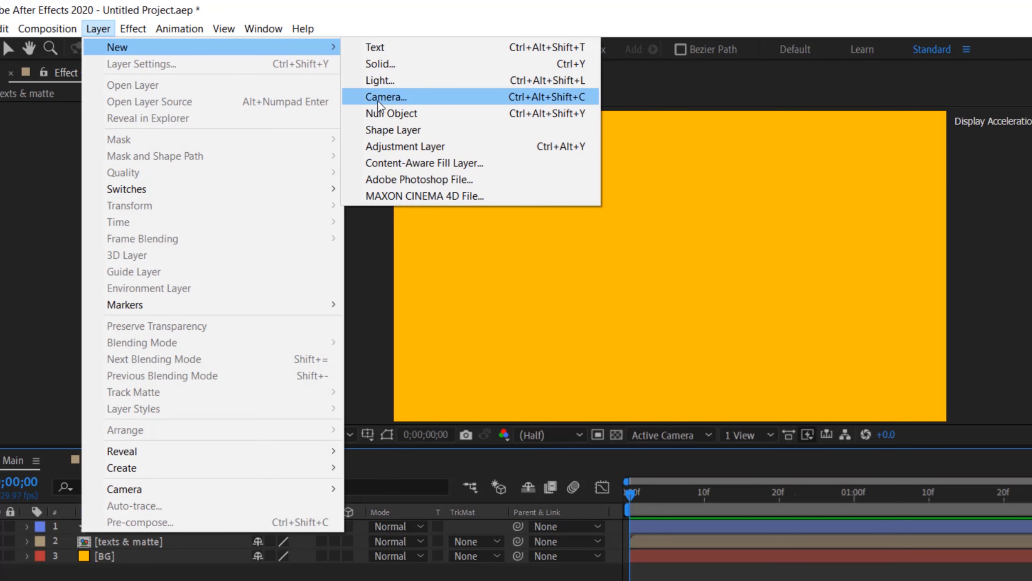
left_click(402, 131)
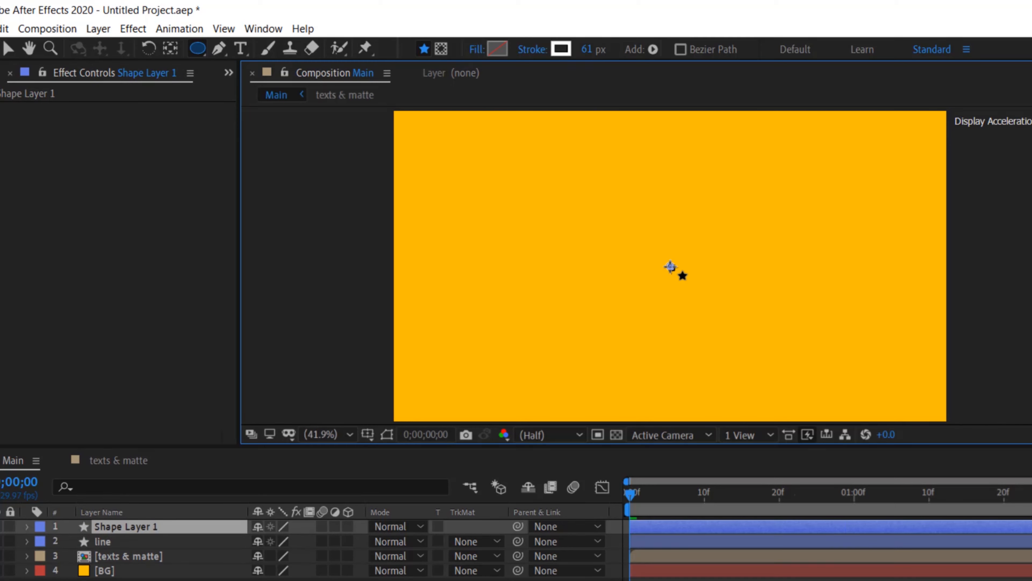
left_click_drag(670, 266, 785, 401)
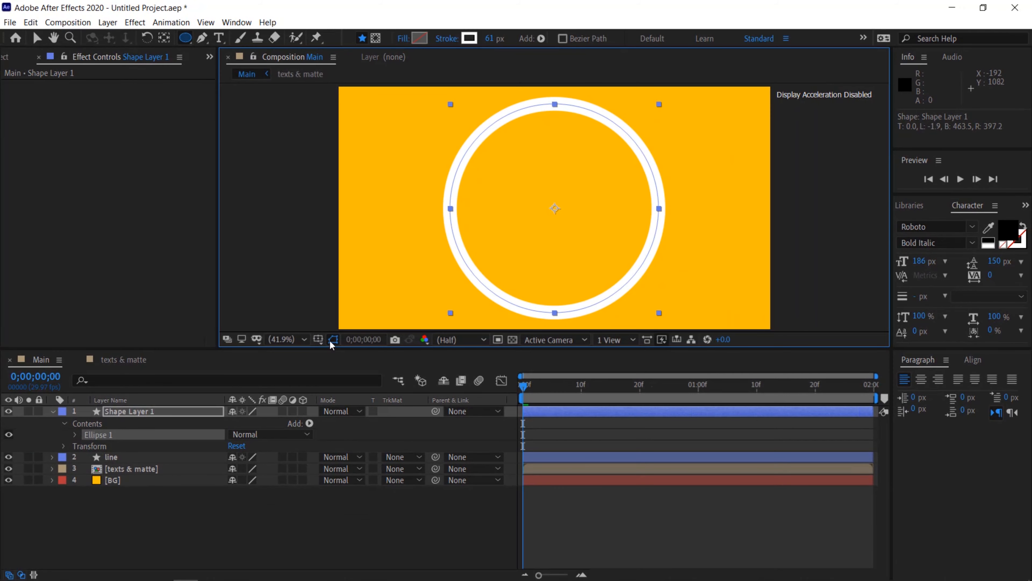
left_click(332, 340)
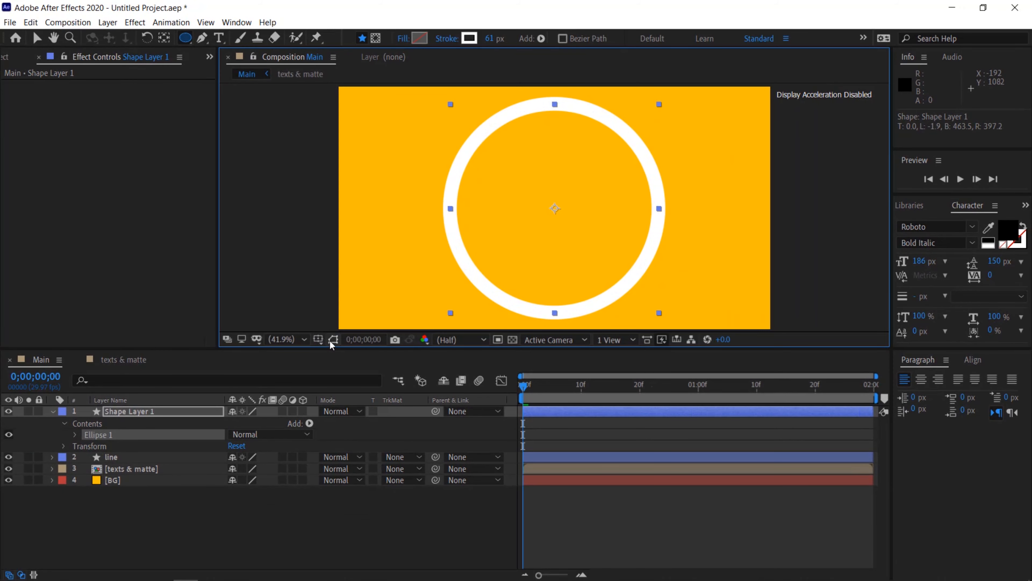
left_click(38, 38)
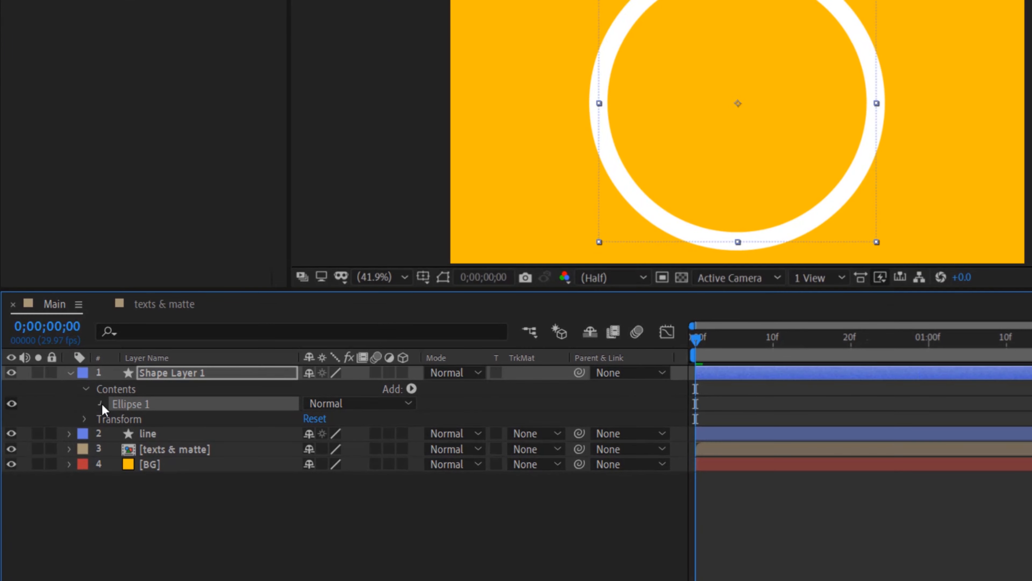
Add starting keyframes for the circle's stroke Width, stroke Opacity and layer Scale
left_click(100, 403)
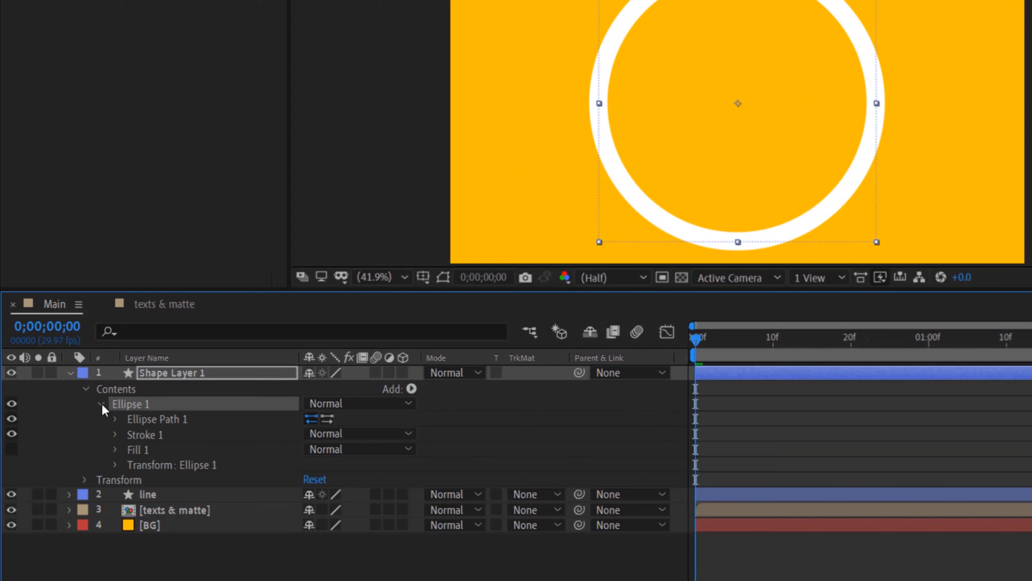
left_click(115, 433)
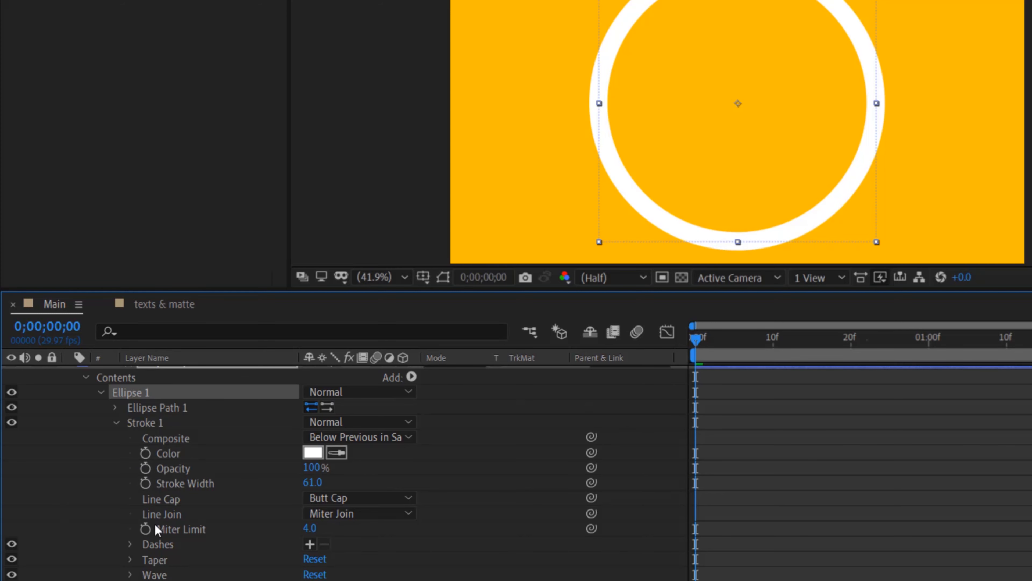
left_click(144, 482)
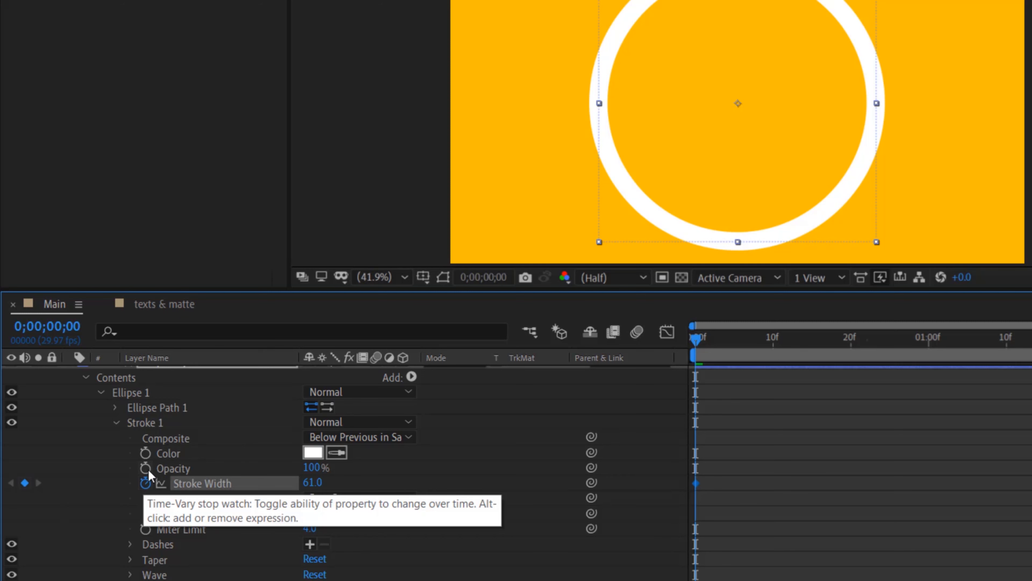
left_click(148, 469)
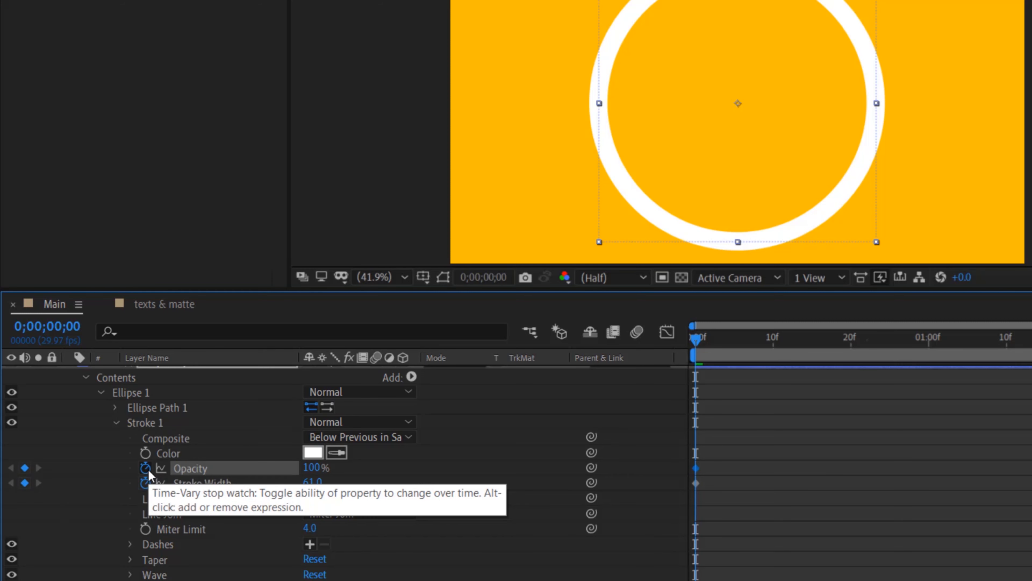
left_click(100, 392)
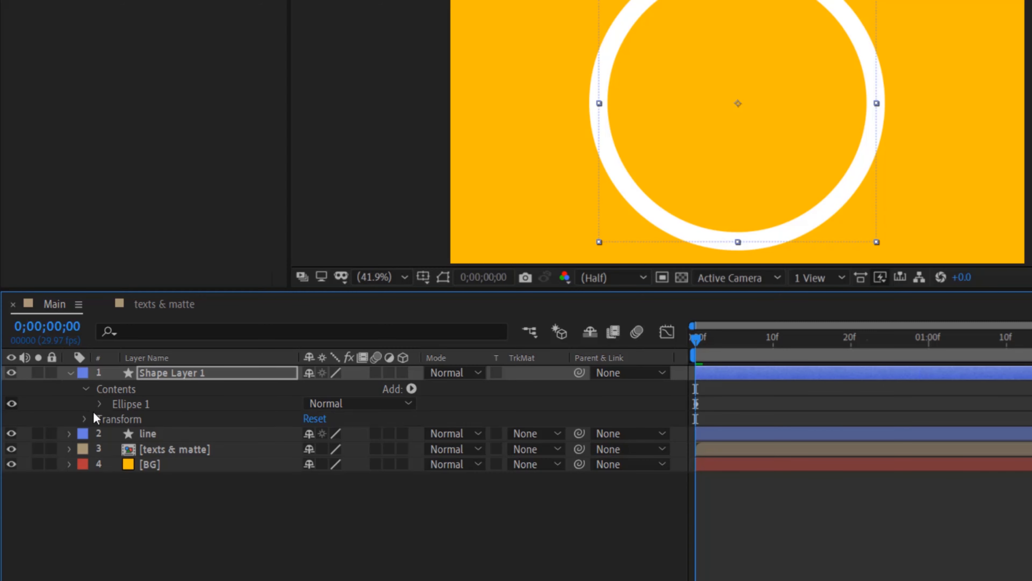
left_click(86, 419)
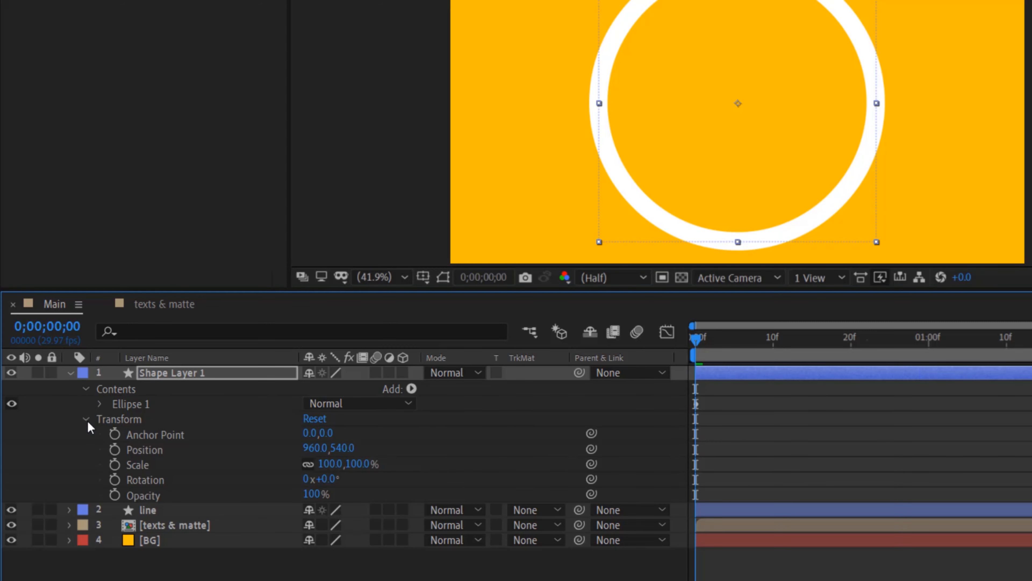
left_click(114, 464)
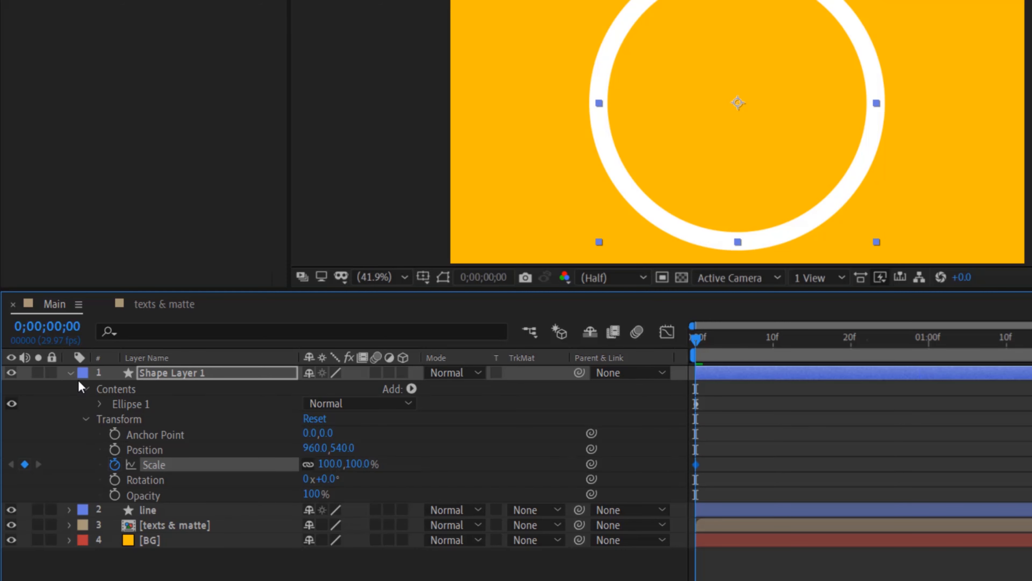
left_click(70, 373)
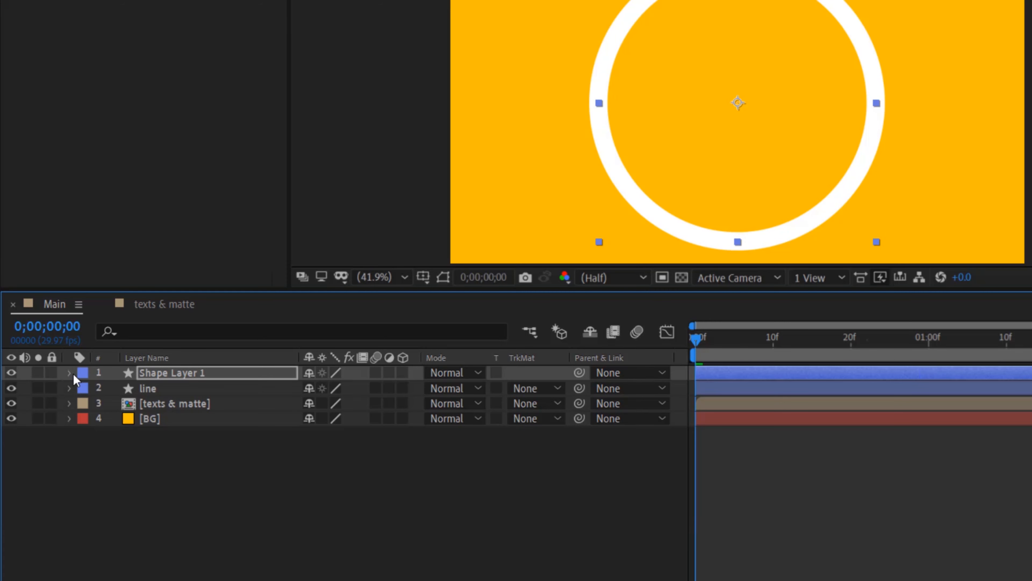
Set the circle's starting Scale to 0% and stroke Opacity to 0%
key("u")
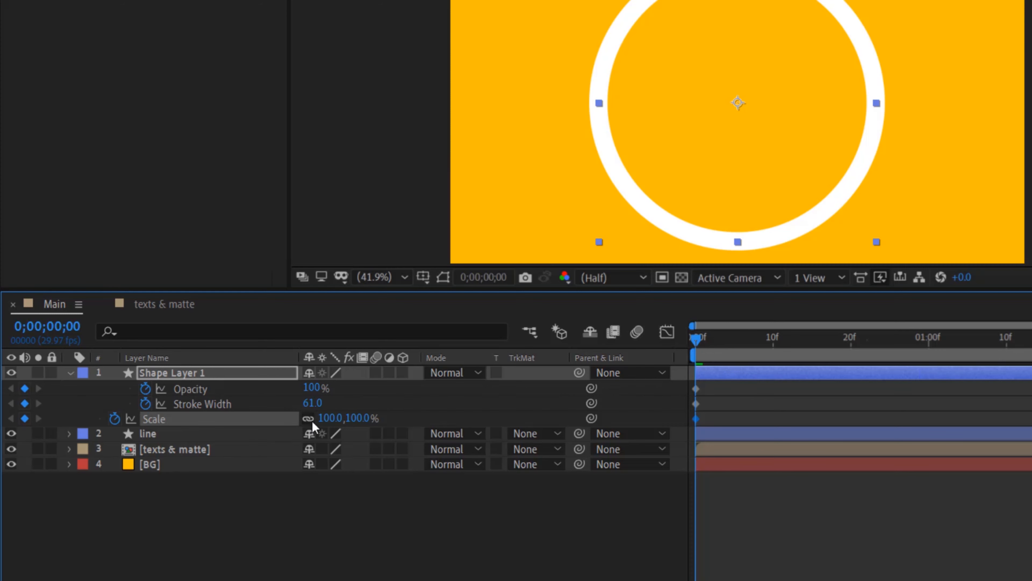
left_click(324, 417)
type("0")
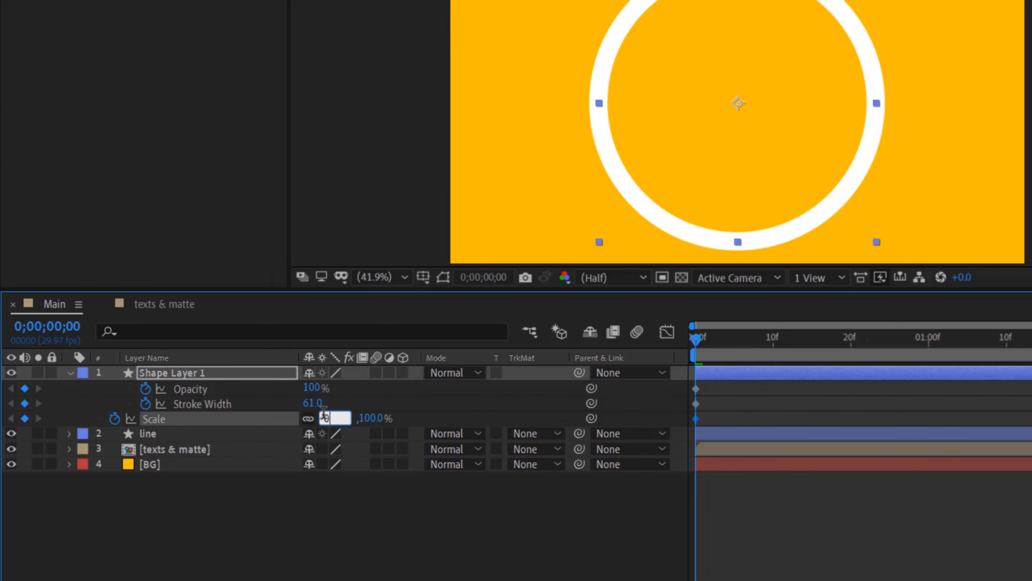
key("Return")
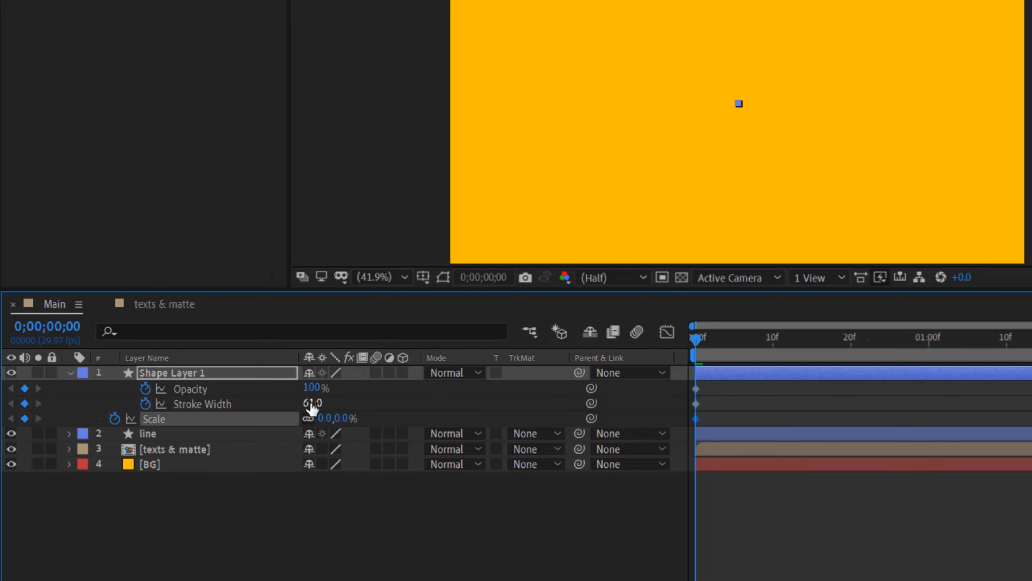
left_click(311, 388)
type("0")
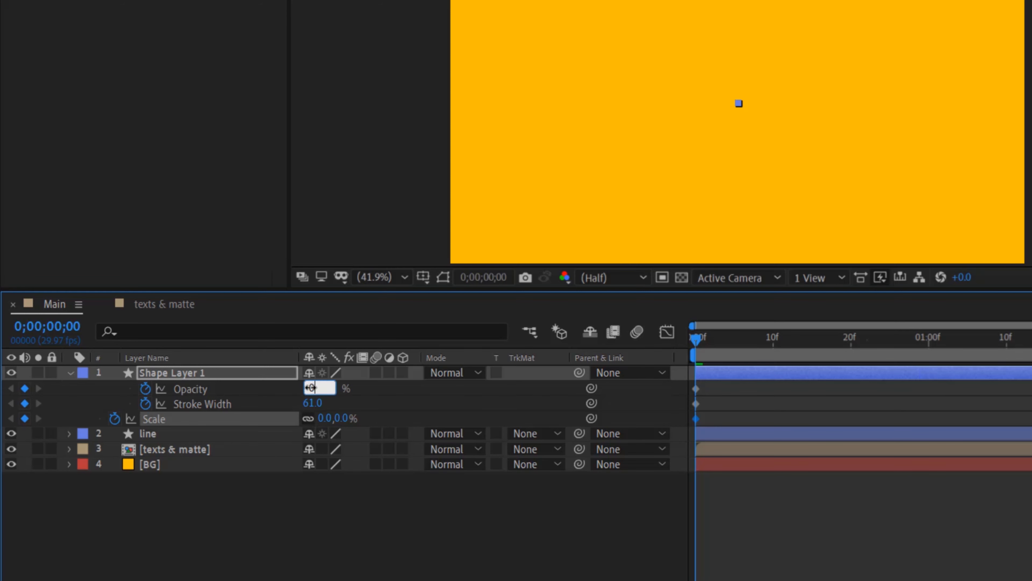
key("Return")
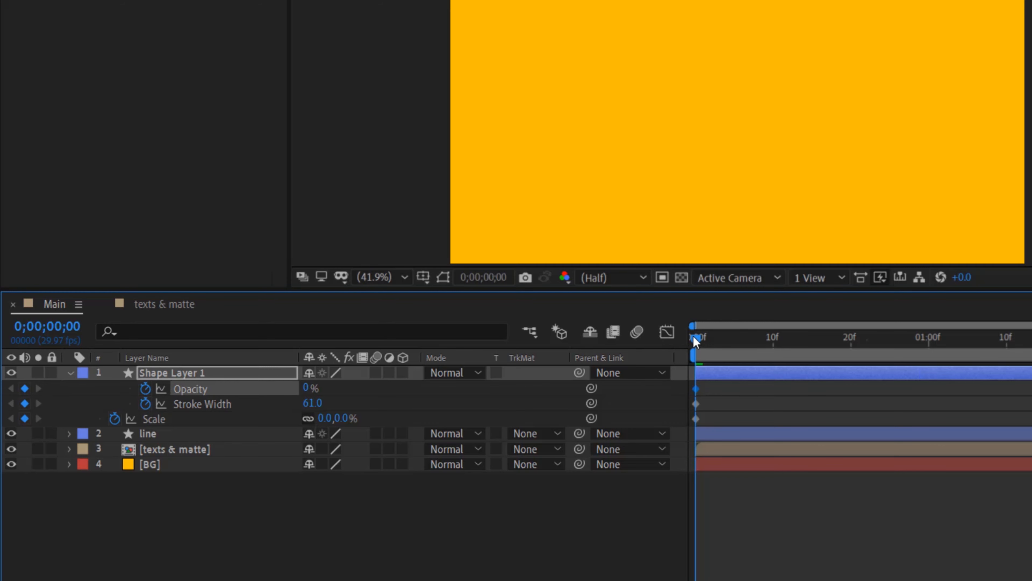
At frame 20, set the circle's stroke Opacity to 100%, Scale to 275% and stroke Width to 82
left_click_drag(698, 339, 858, 352)
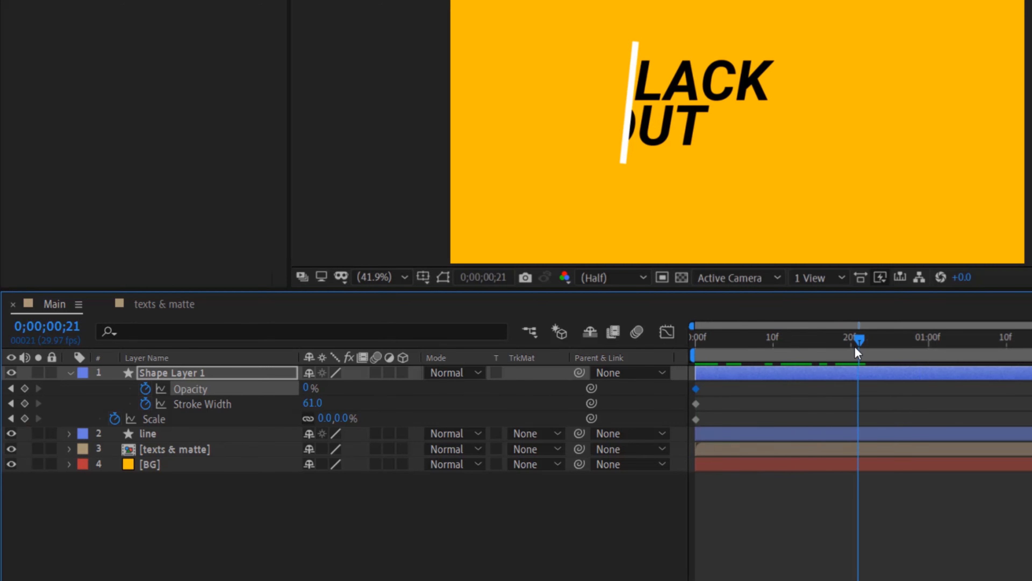
left_click(852, 349)
left_click(307, 388)
type("100")
key("Return")
left_click(327, 418)
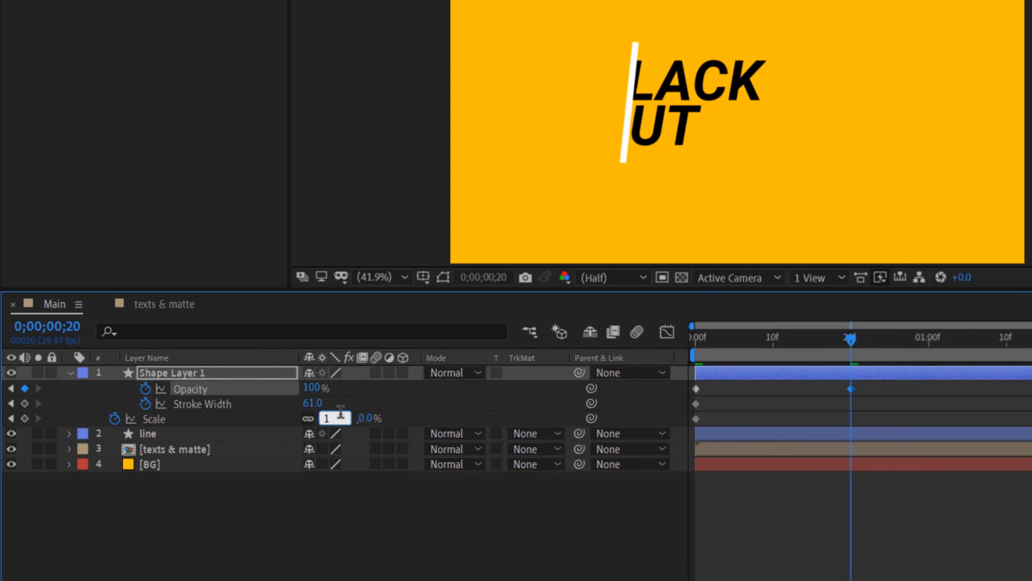
type("100")
key("Return")
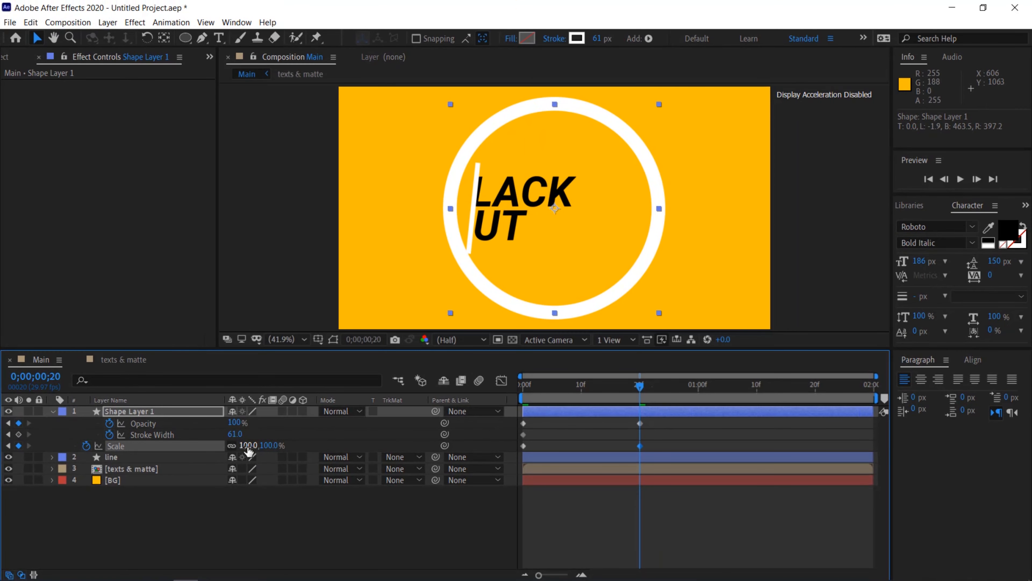
left_click_drag(252, 446, 280, 445)
left_click_drag(300, 444, 366, 447)
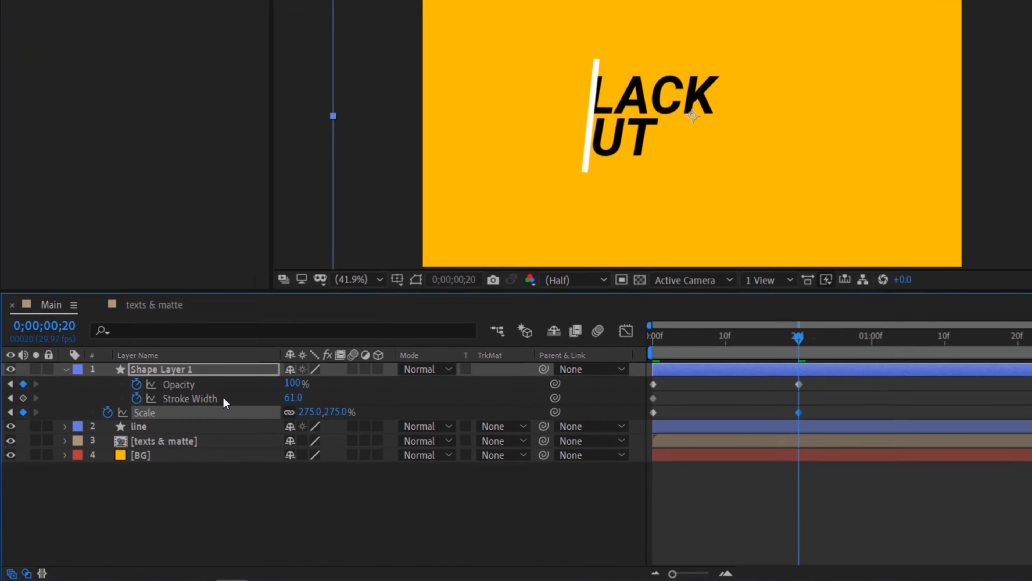
left_click_drag(293, 395, 302, 395)
Apply Easy Ease to all of the circle's keyframes and check them in the Graph Editor
mouse_move(861, 408)
left_mouse_down()
mouse_move(676, 403)
mouse_move(658, 376)
left_mouse_up()
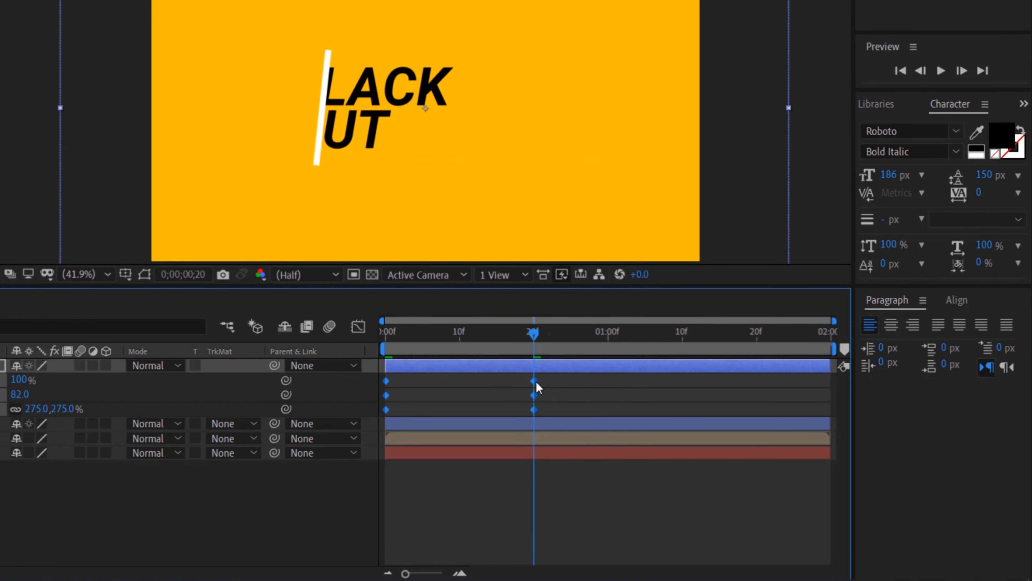
right_click(814, 381)
mouse_move(594, 563)
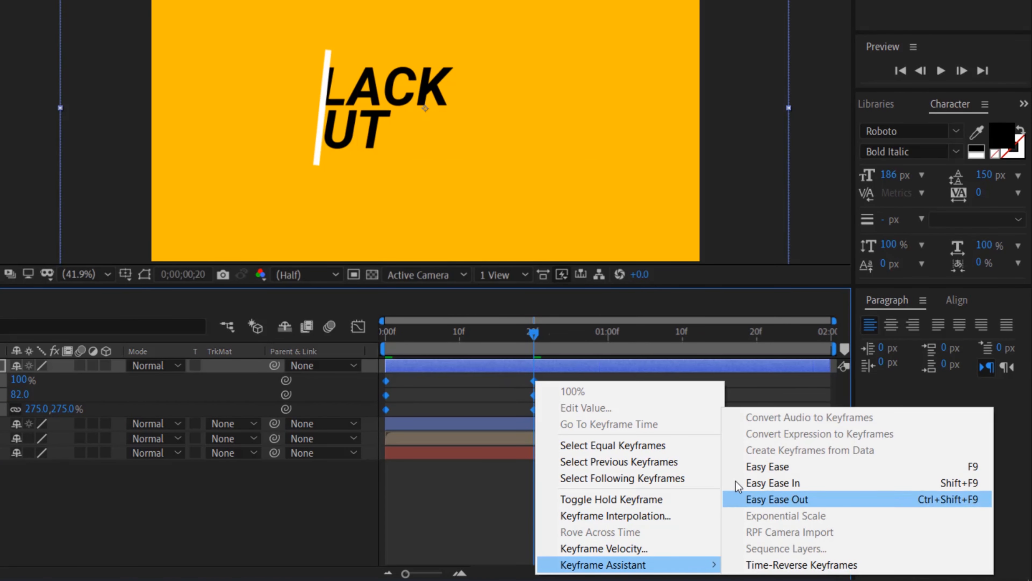
left_click(745, 467)
left_click(358, 326)
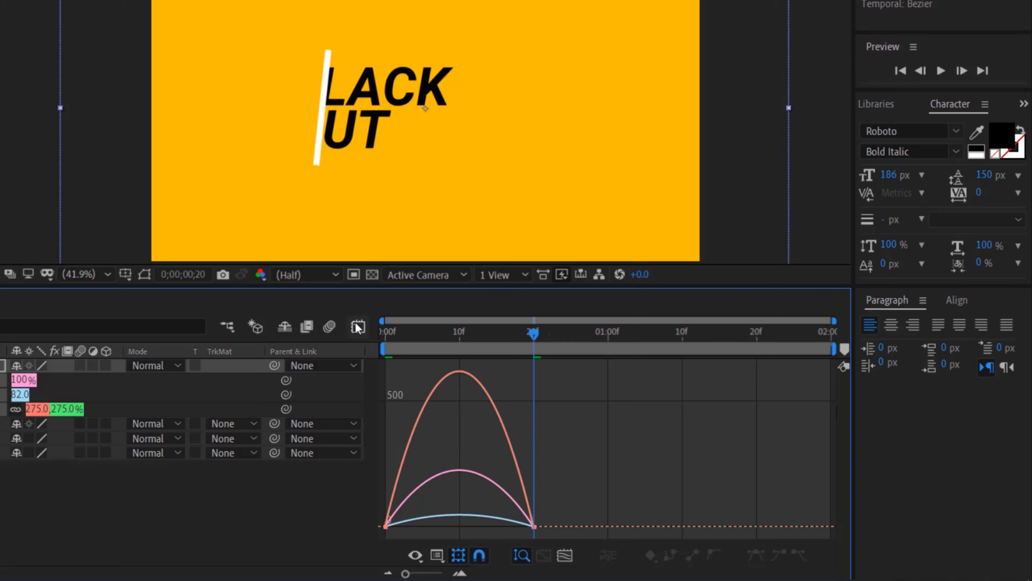
left_click(358, 326)
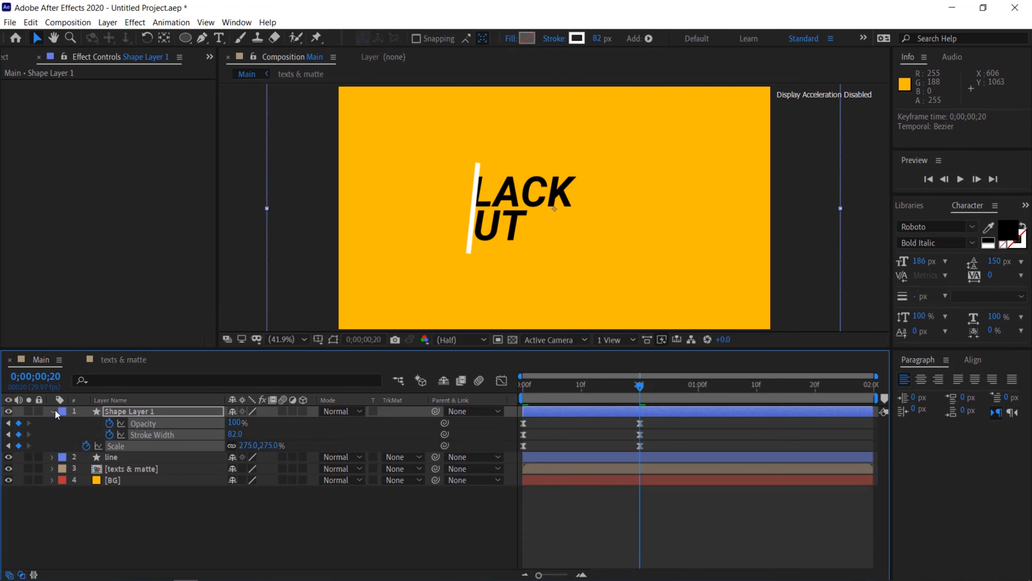
Collapse the shape layer and preview the animation from the start
left_click(55, 409)
left_click(119, 497)
left_click_drag(616, 393, 853, 385)
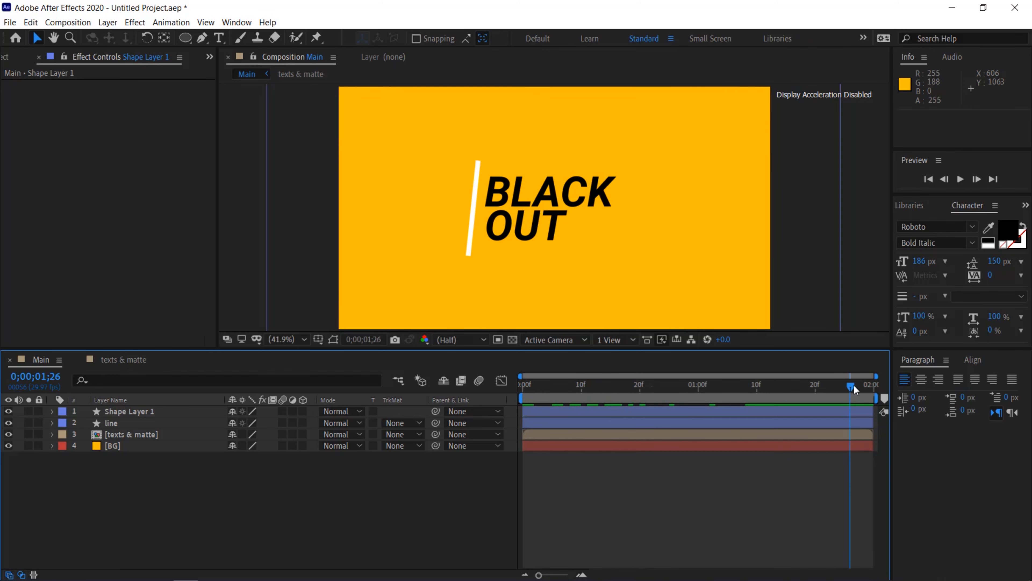
key("space")
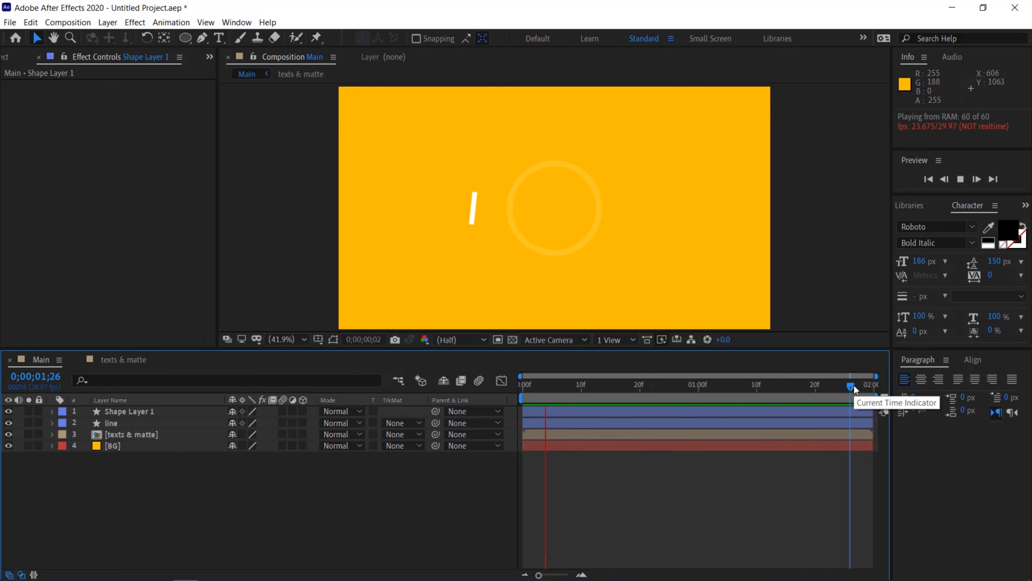
key("space")
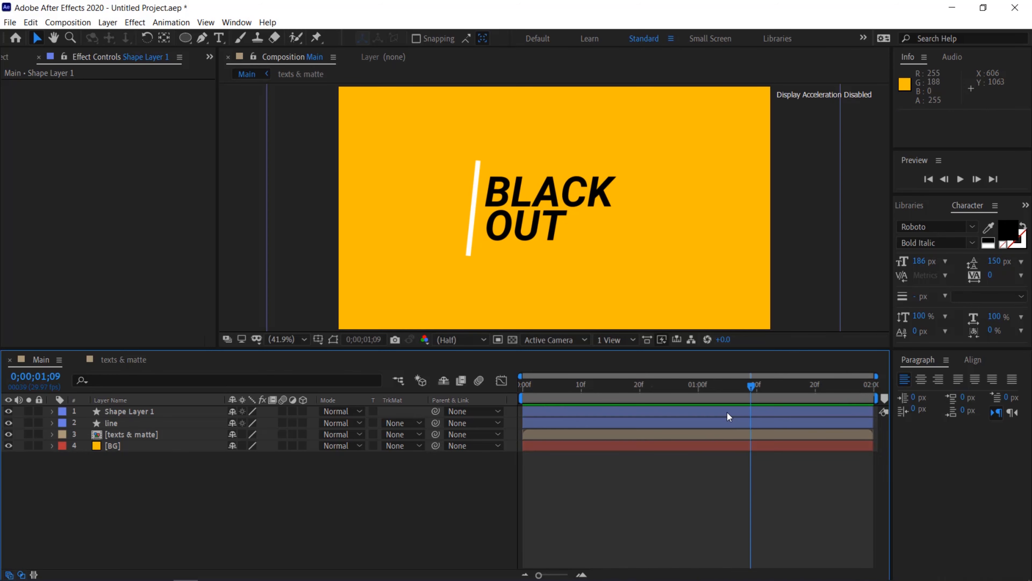
Shift the circle shape layer so it starts at frame 15
left_click_drag(561, 385, 611, 395)
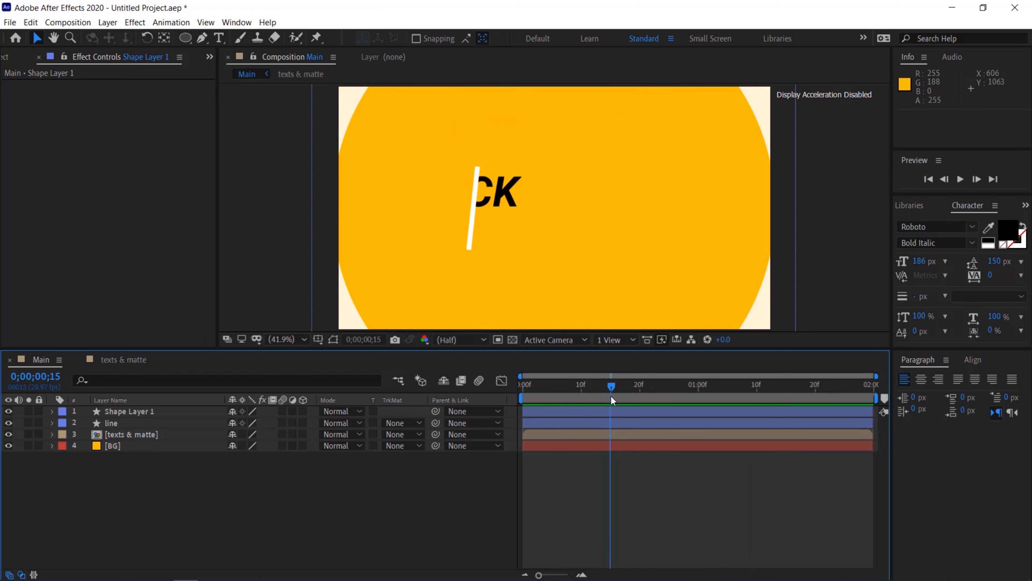
left_click(137, 411)
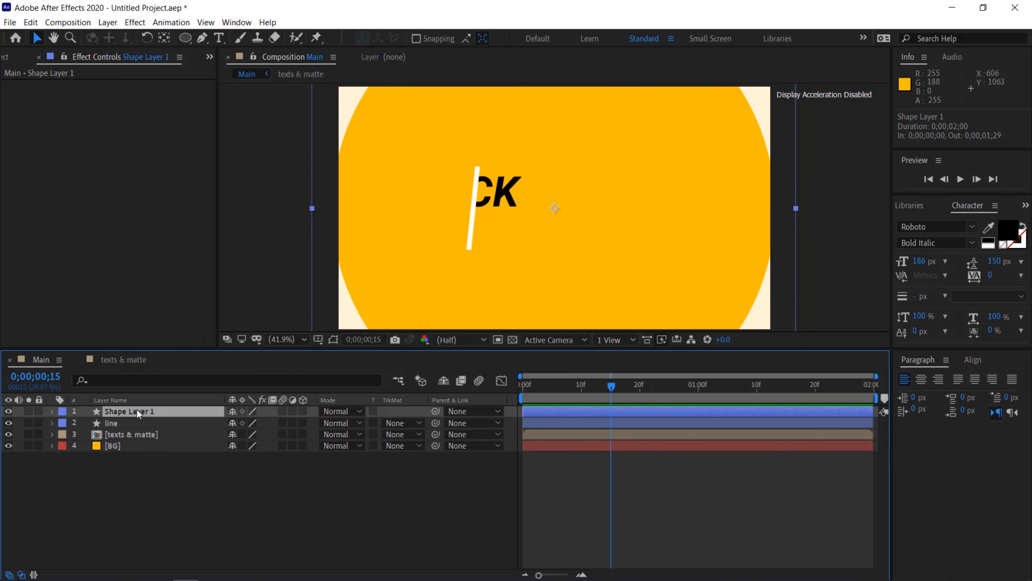
left_click_drag(538, 411, 621, 419)
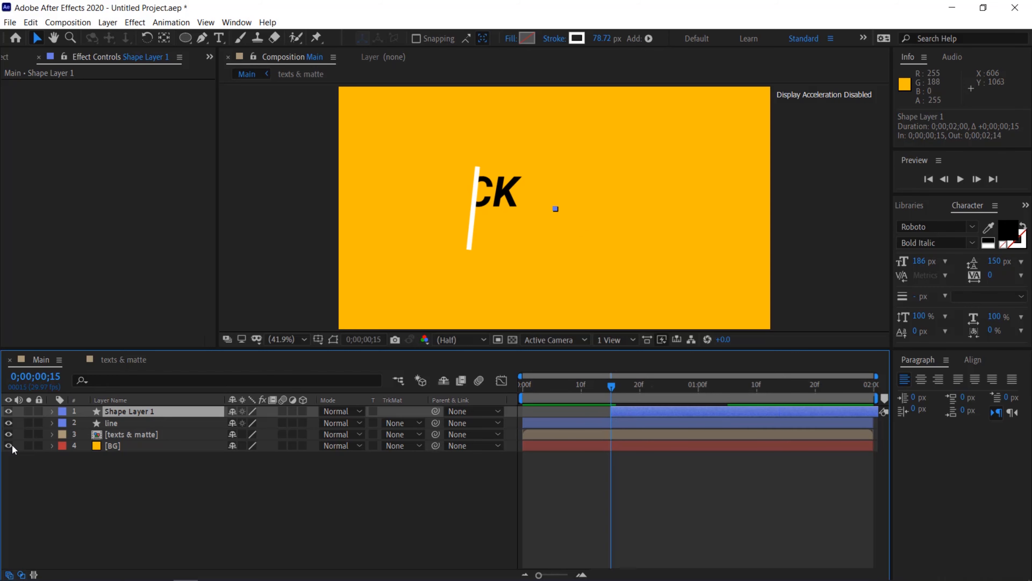
Rename the shape layer to circle
right_click(113, 410)
left_click(153, 391)
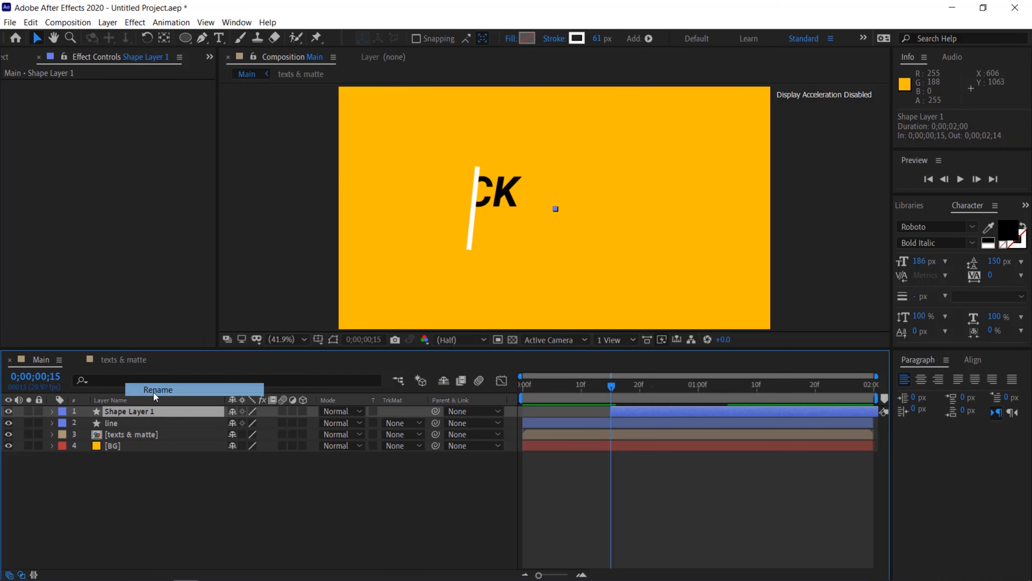
type("circle")
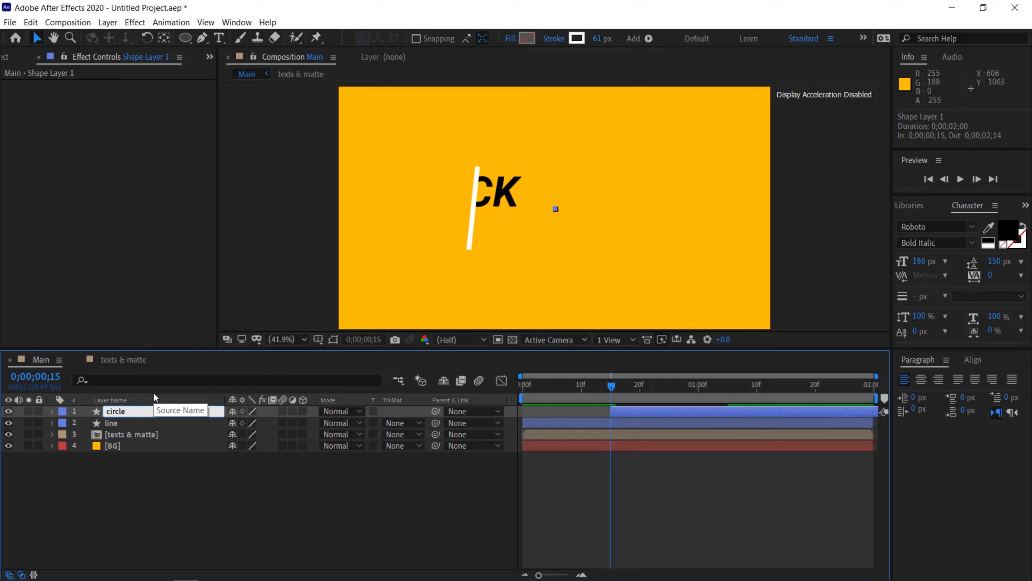
key("Return")
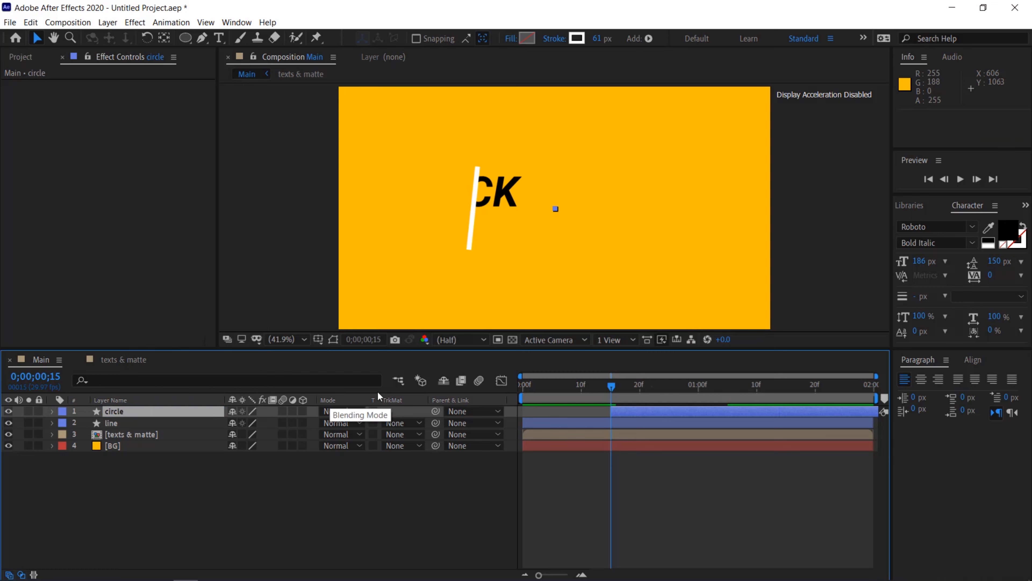
Preview the animation and move the circle layer earlier to start at frame 11
key("space")
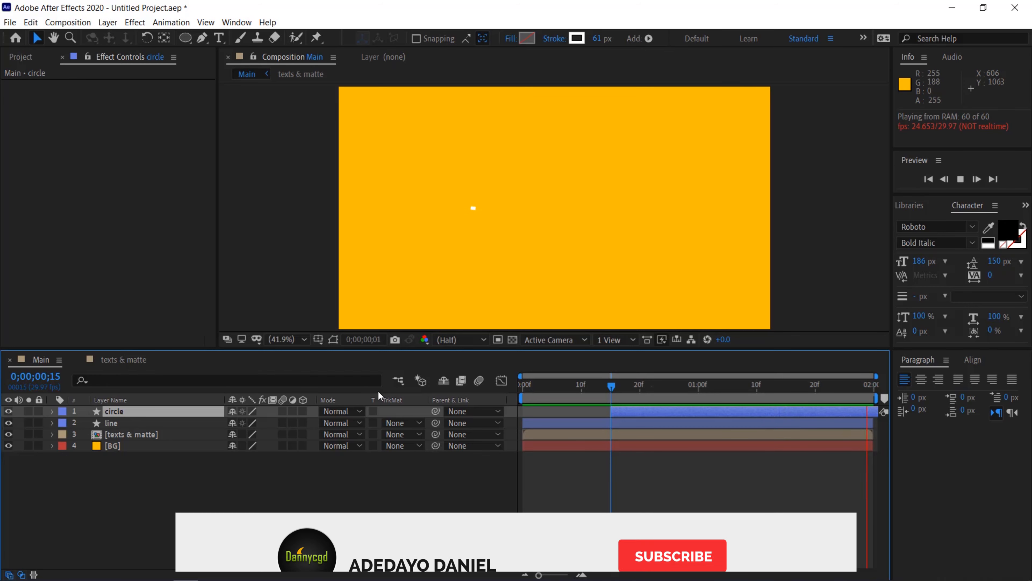
key("space")
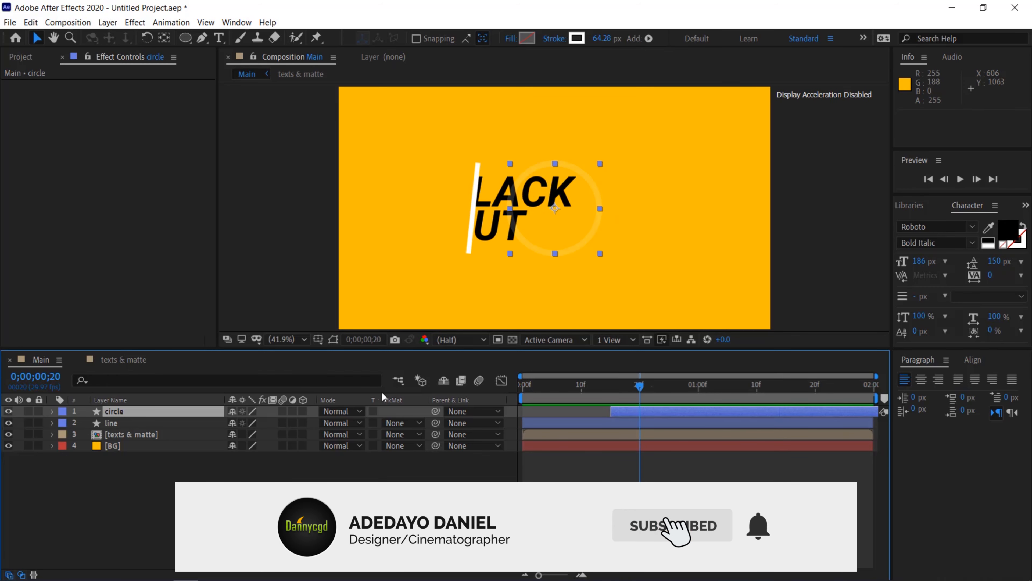
key("space")
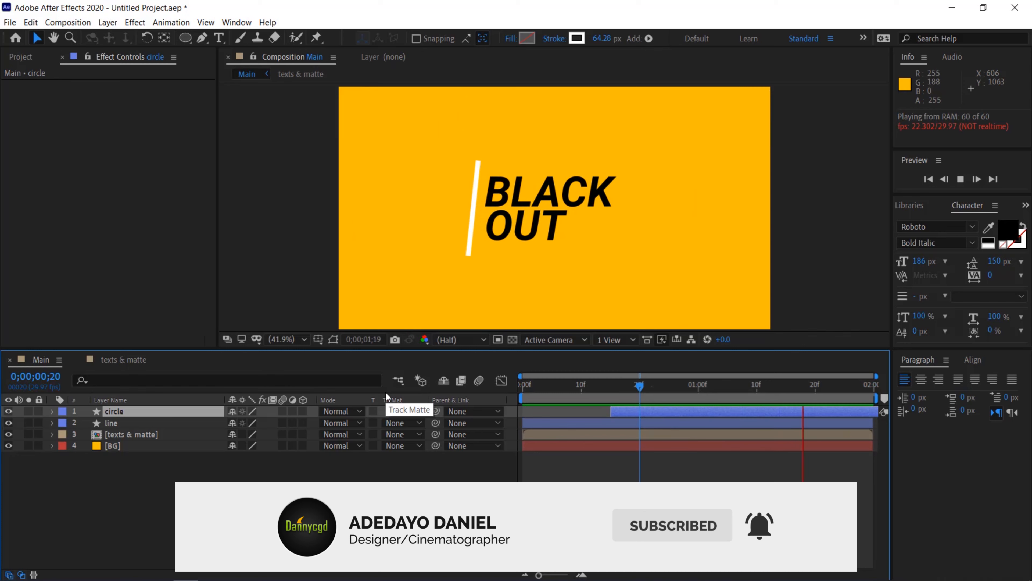
key("space")
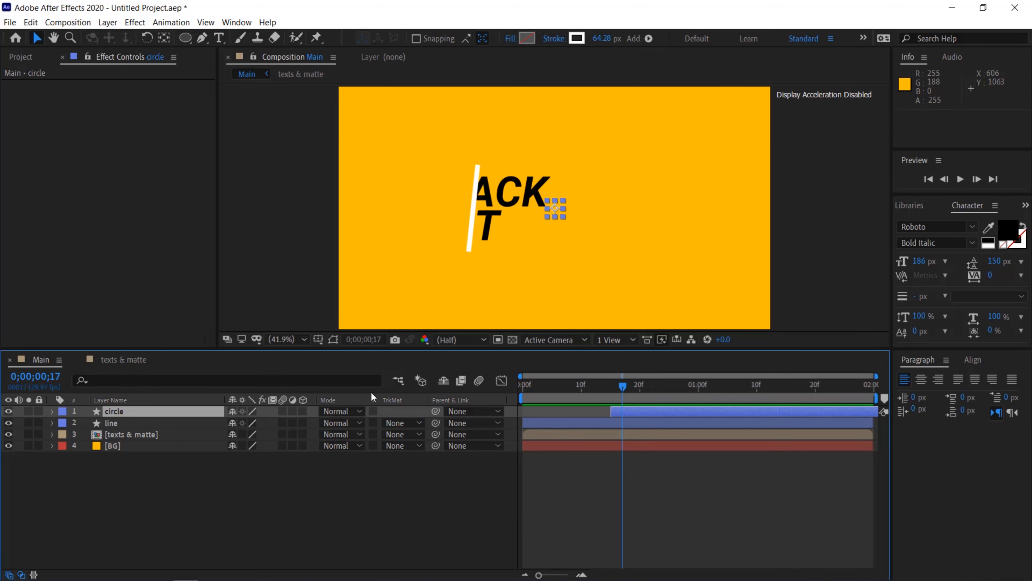
left_click_drag(660, 410, 638, 409)
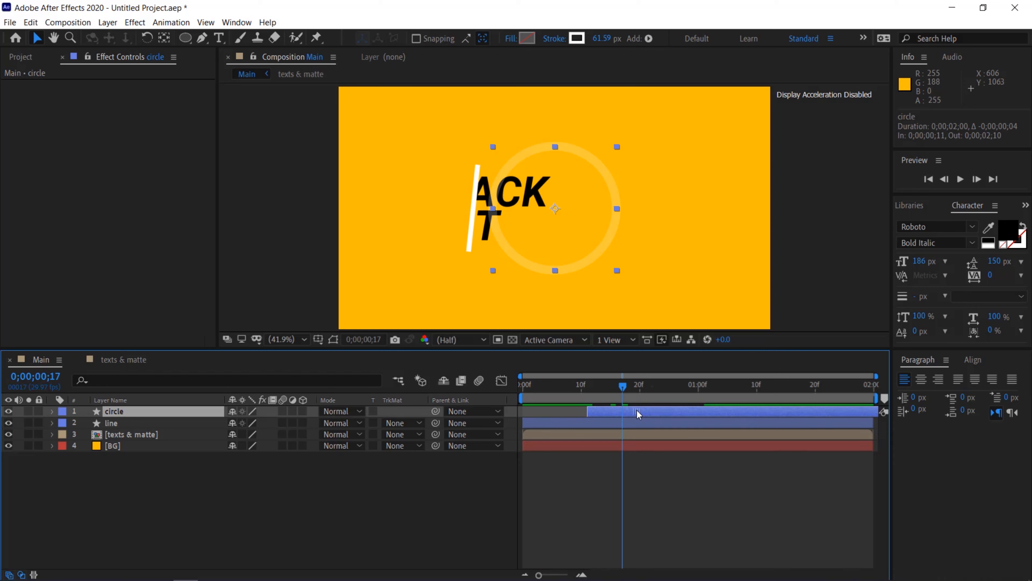
key("space")
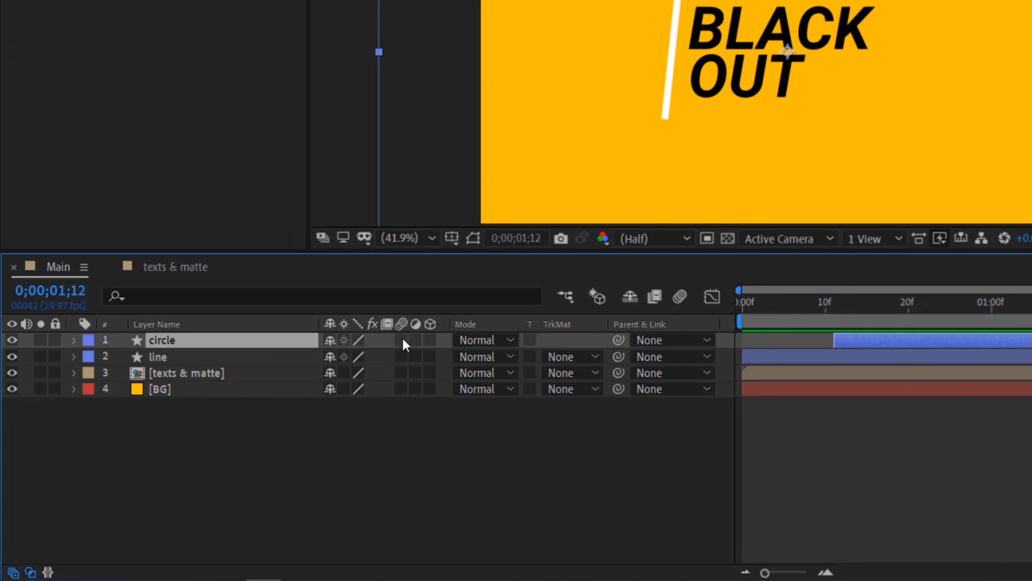
Enable motion blur on the circle, line and texts & matte layers and on the BLACK OUT text layer, then preview
left_click(401, 340)
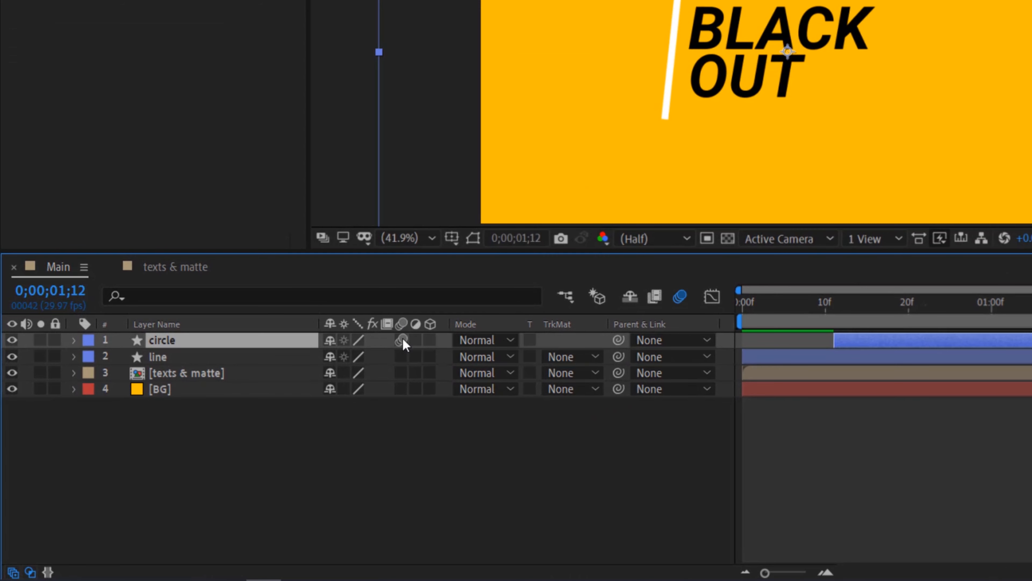
left_click(400, 357)
left_click(399, 375)
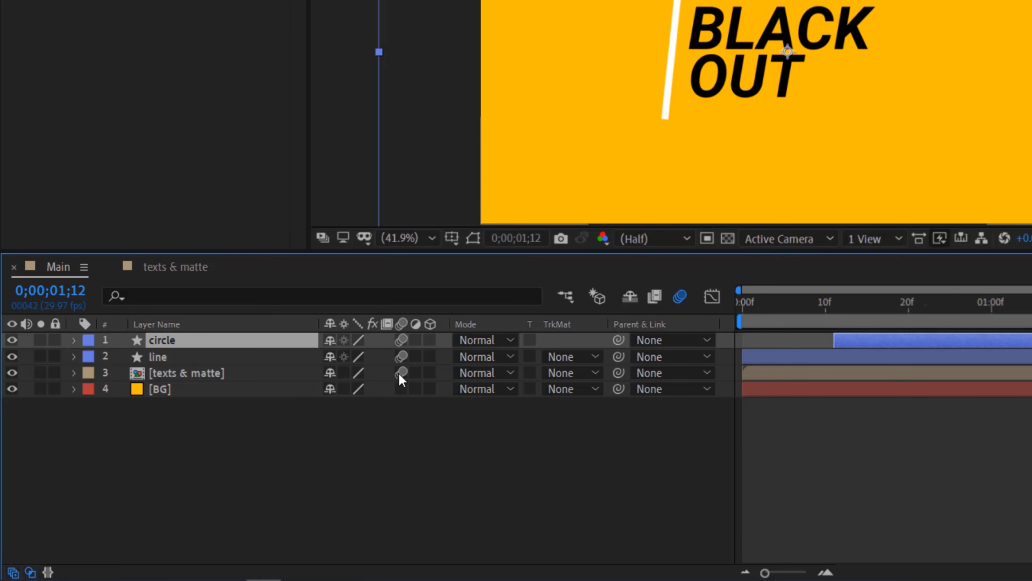
left_click(179, 266)
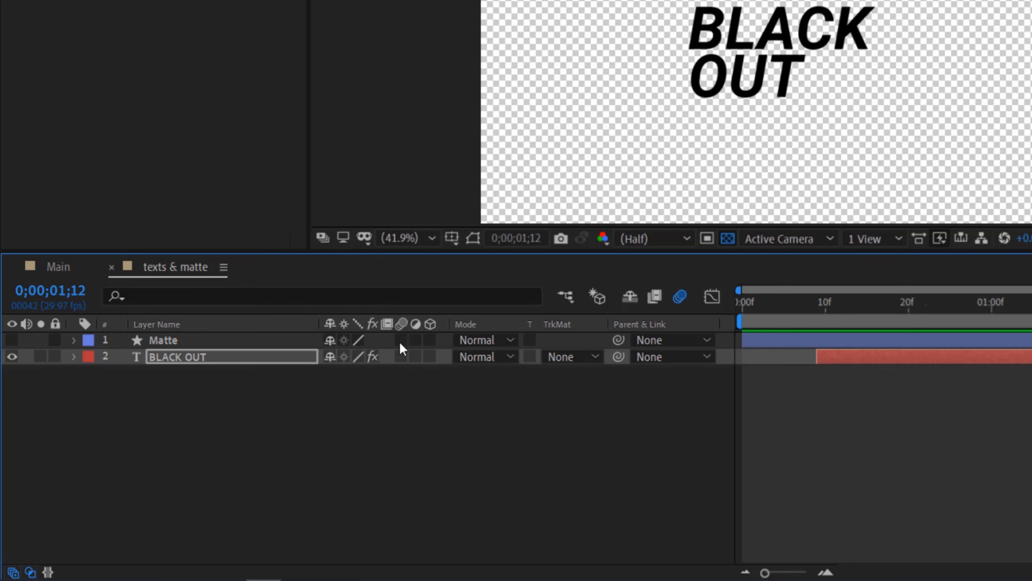
left_click(401, 357)
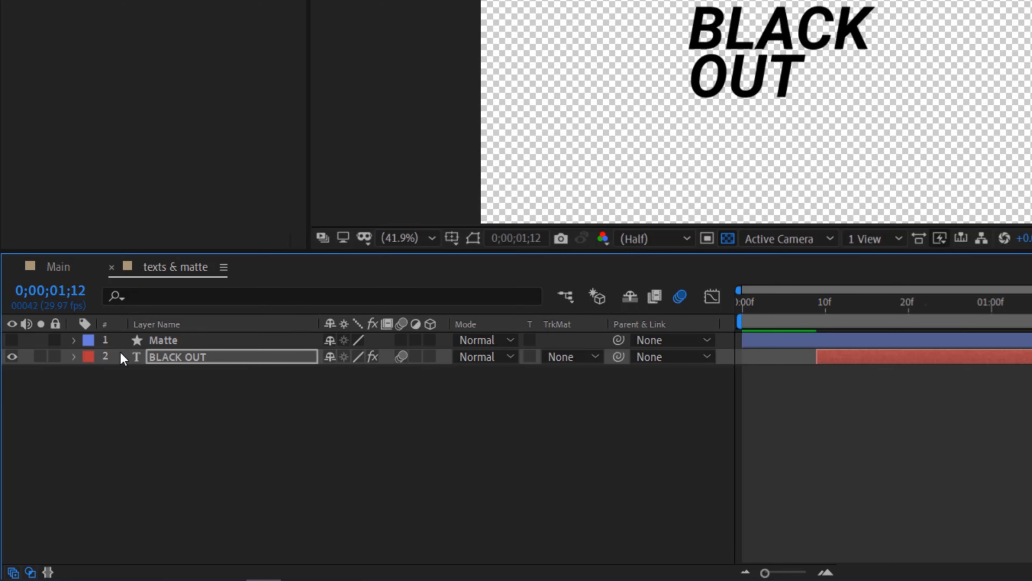
left_click(67, 263)
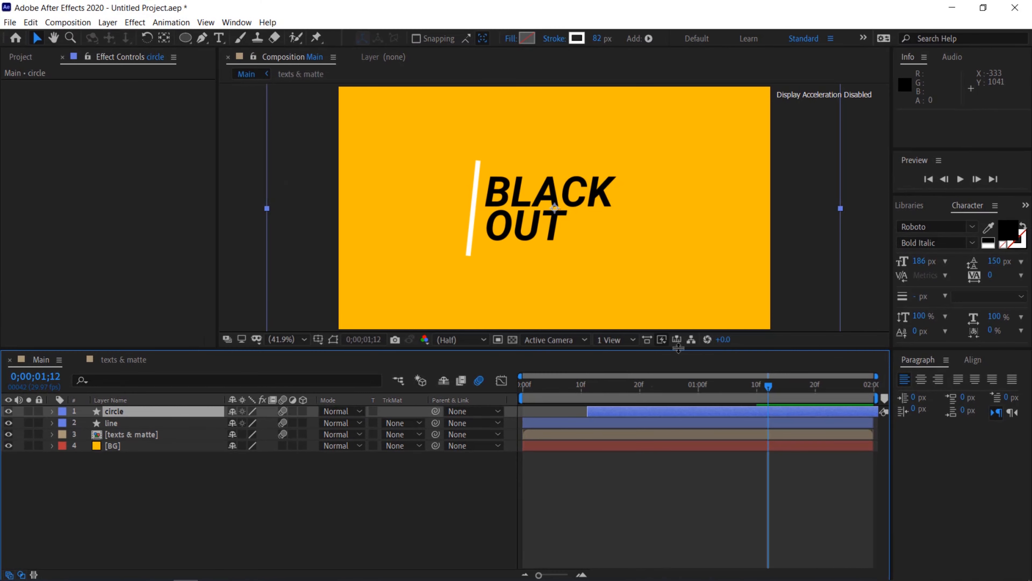
key("space")
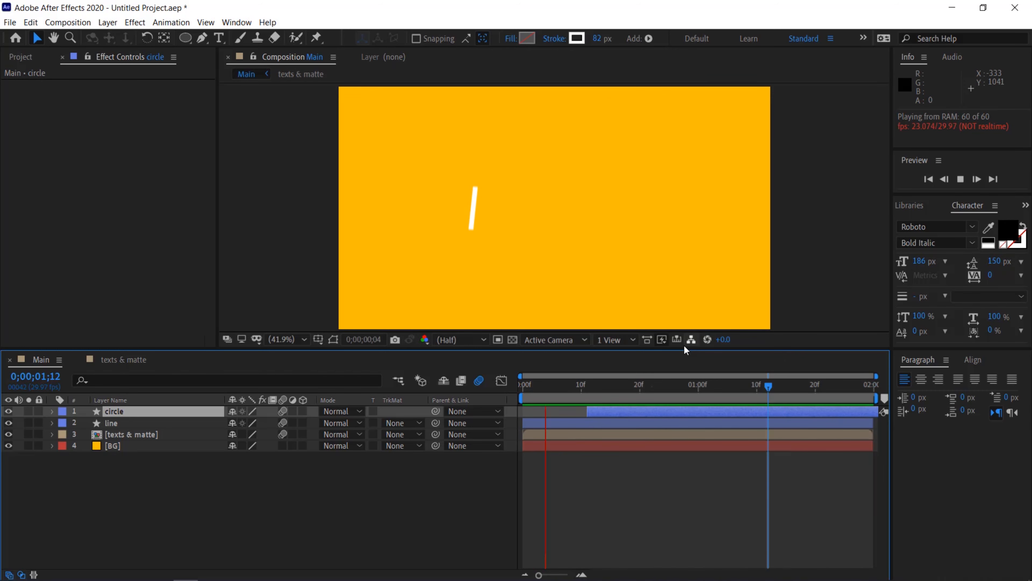
Replace OUT with FRIDAY in the text layer of the texts & matte composition and preview Main
left_click(107, 356)
double_click(556, 224)
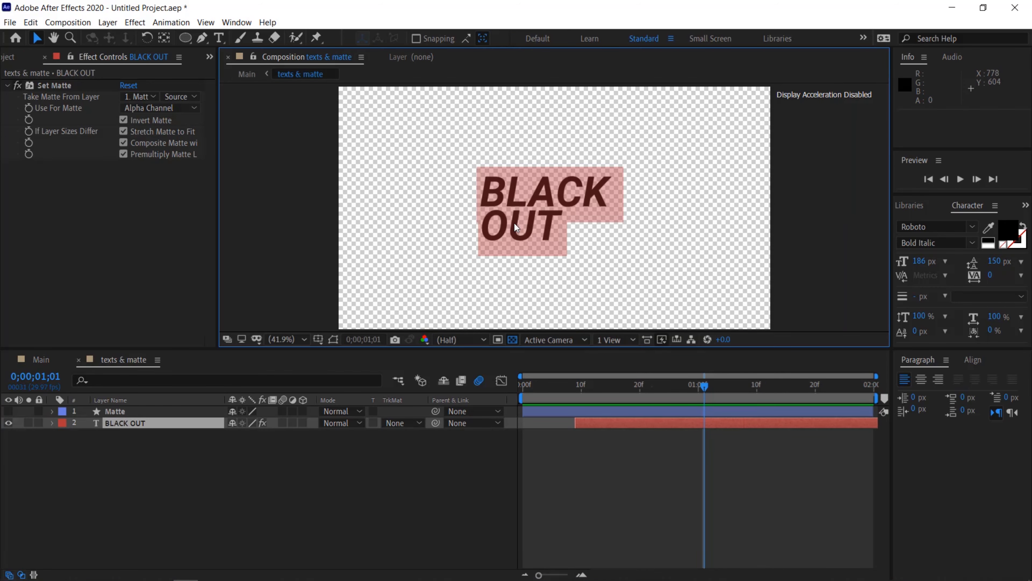
left_click(565, 226)
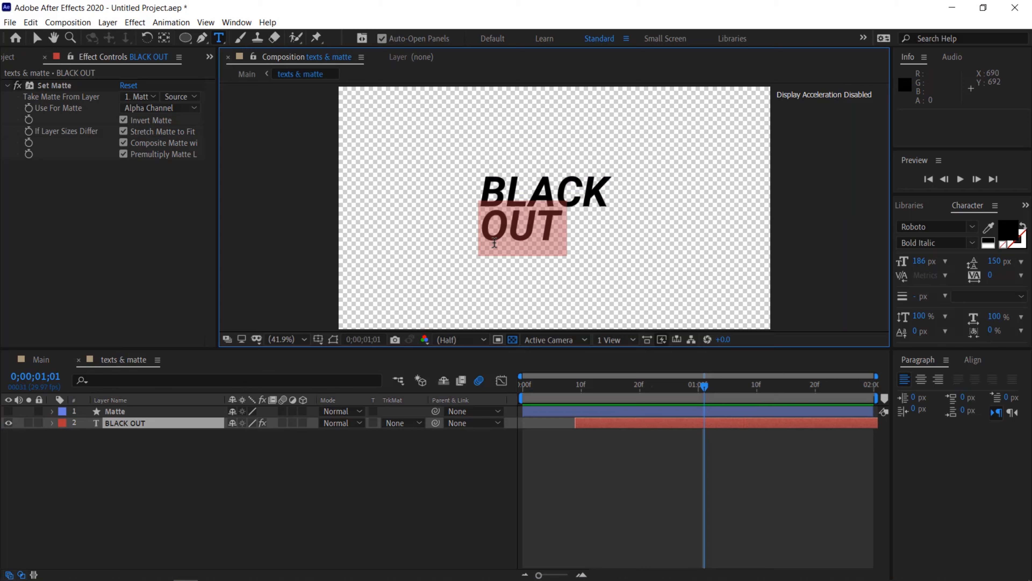
type("FRIDAY")
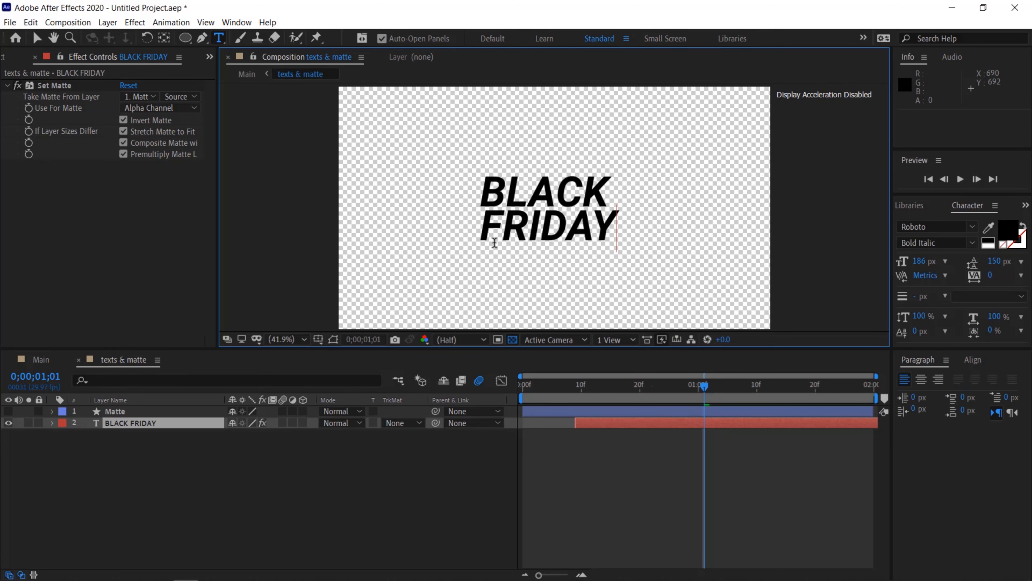
left_click(30, 360)
key("space")
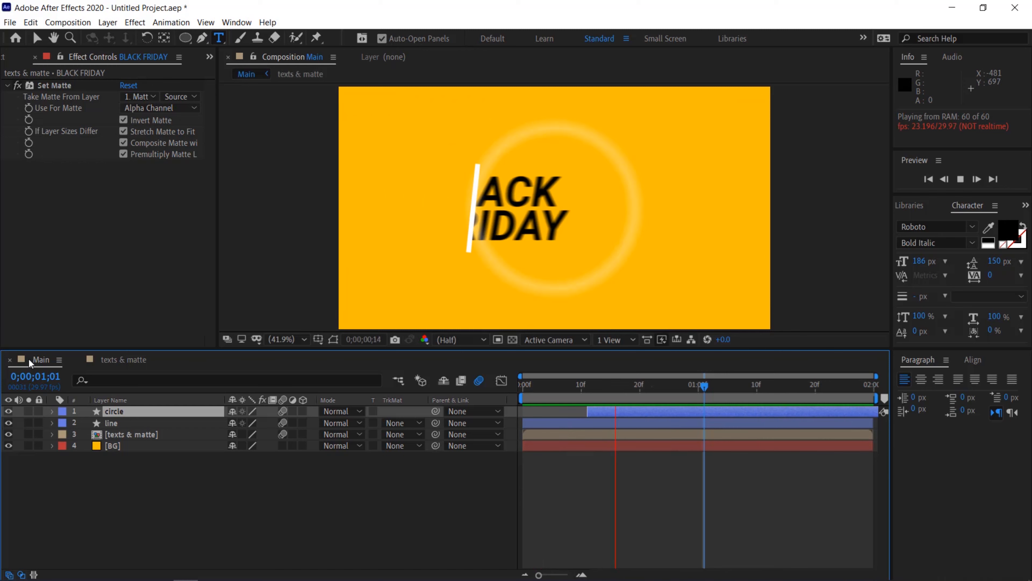
key("space")
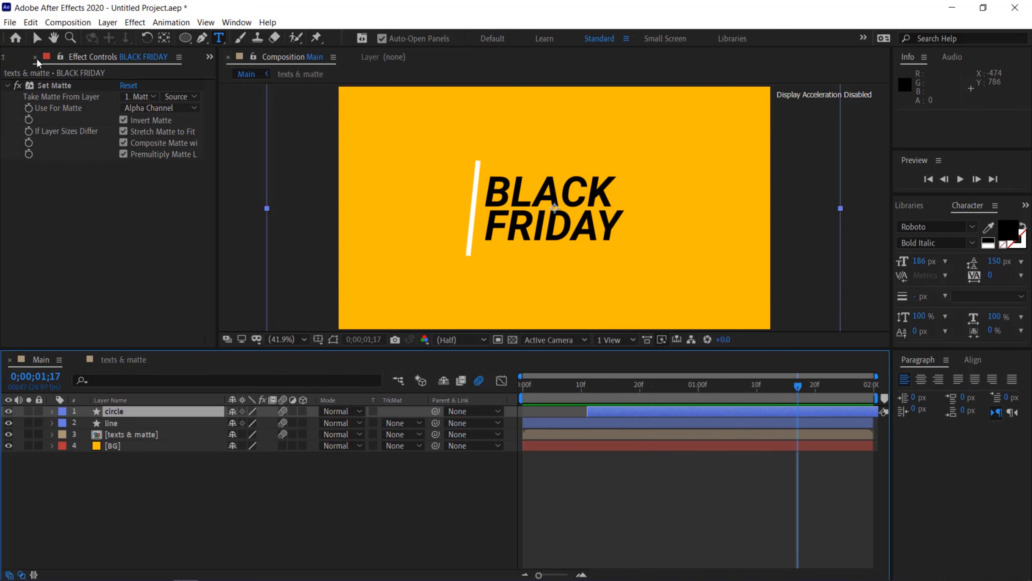
Add the Main composition to the Adobe Media Encoder queue
left_click(139, 517)
left_click(68, 22)
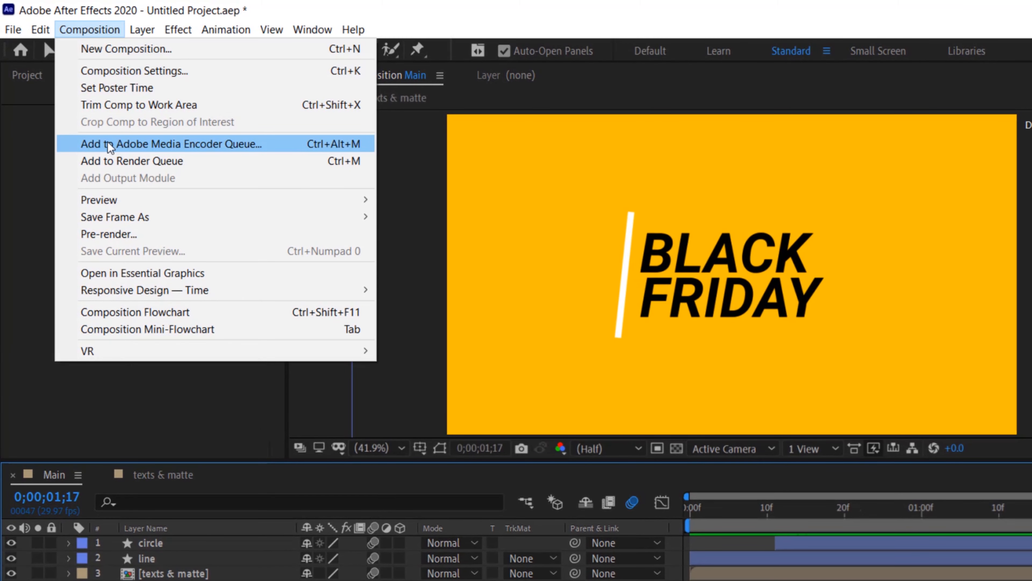
left_click(108, 142)
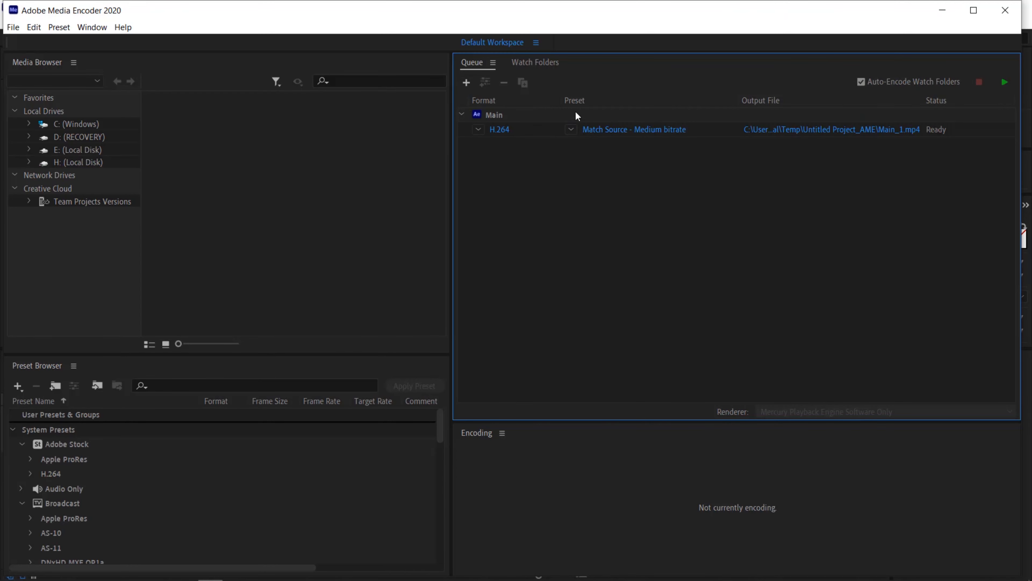
Browse the H.264 preset list and keep Match Source - Medium bitrate
left_click(572, 129)
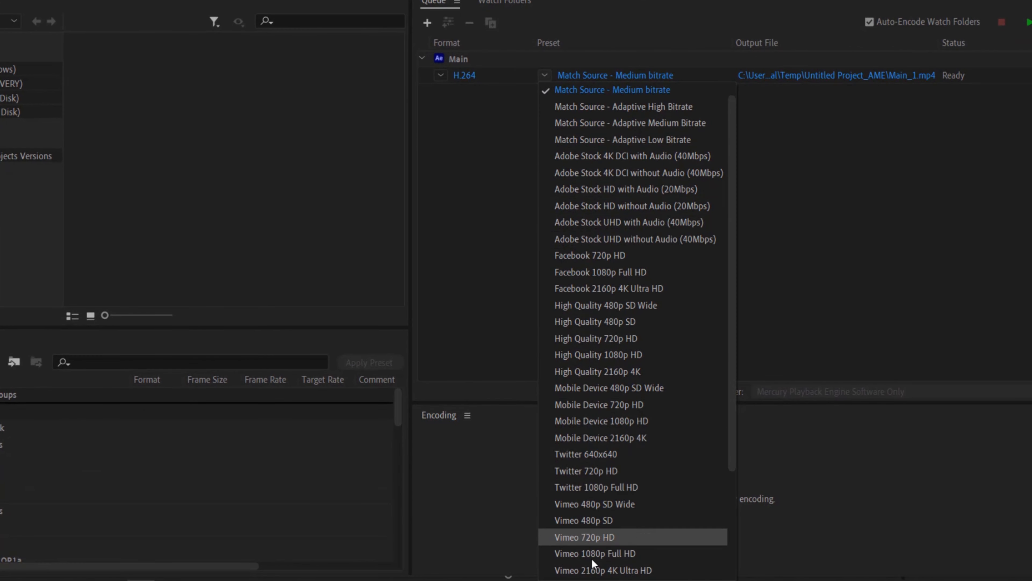
scroll(592, 558, "down", 3)
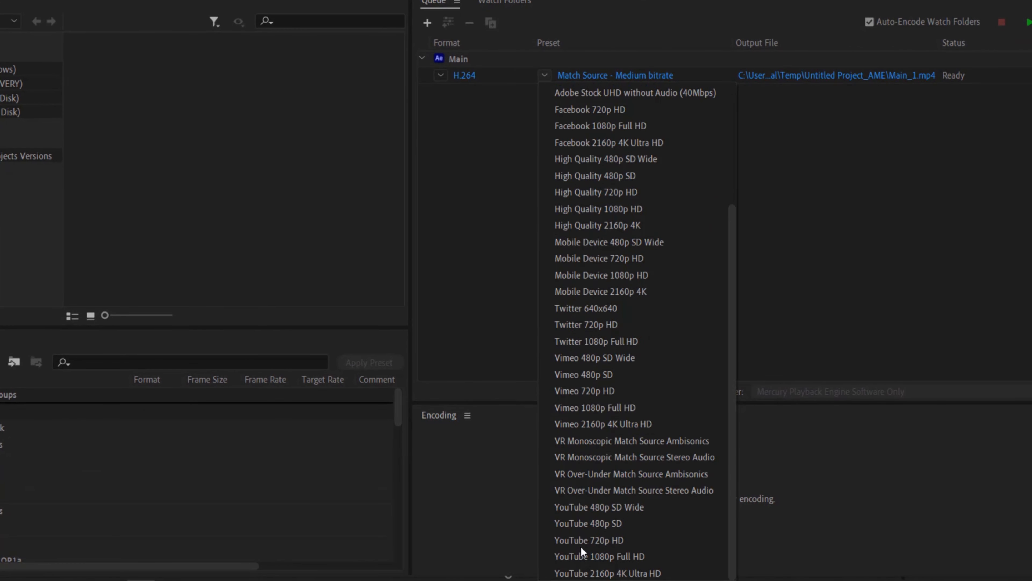
scroll(603, 260, "up", 3)
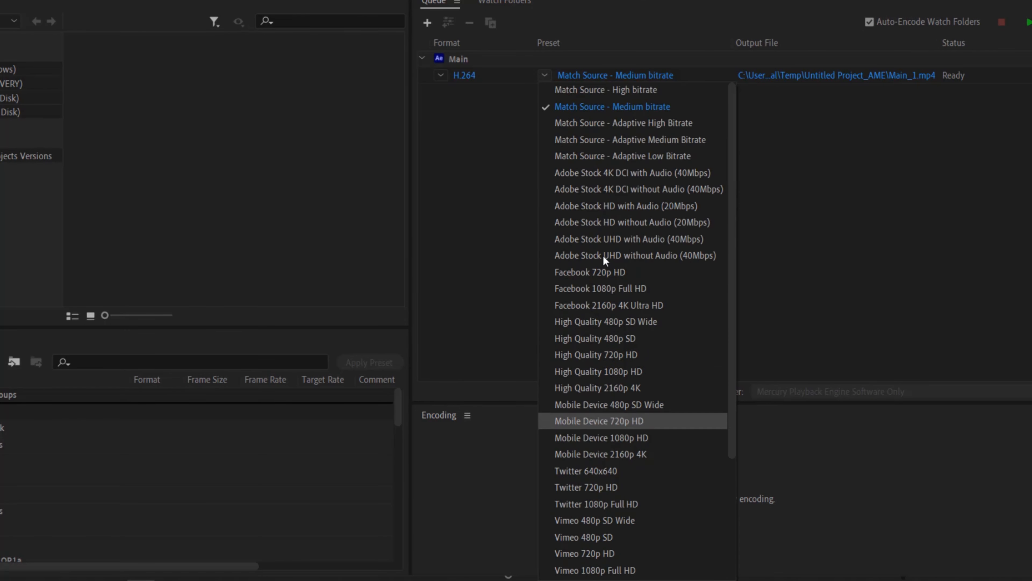
left_click(592, 110)
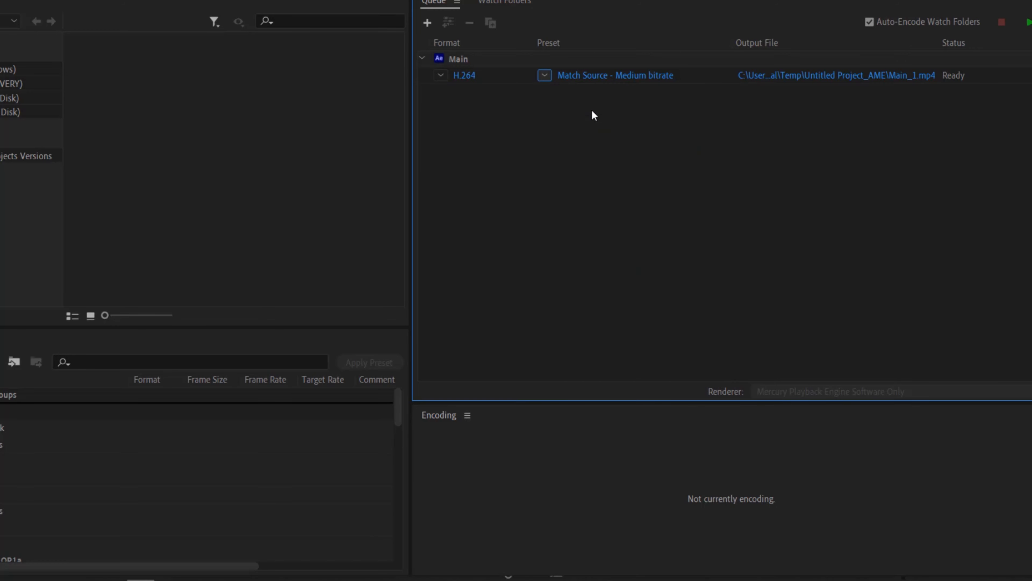
Set the output file to the Downloads folder named my first text animation
left_click(812, 76)
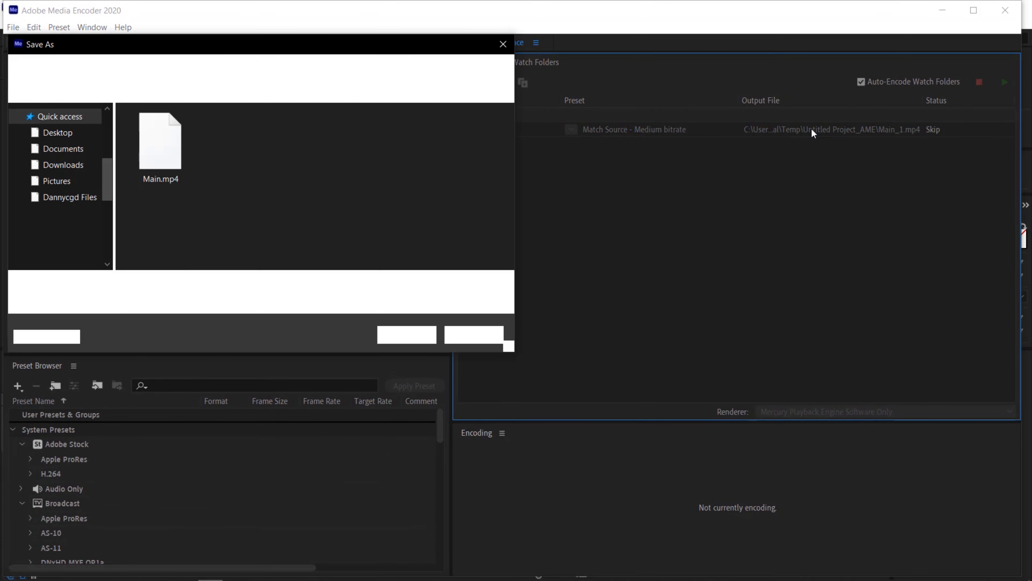
left_click(63, 171)
left_click(163, 284)
type("my first text animation")
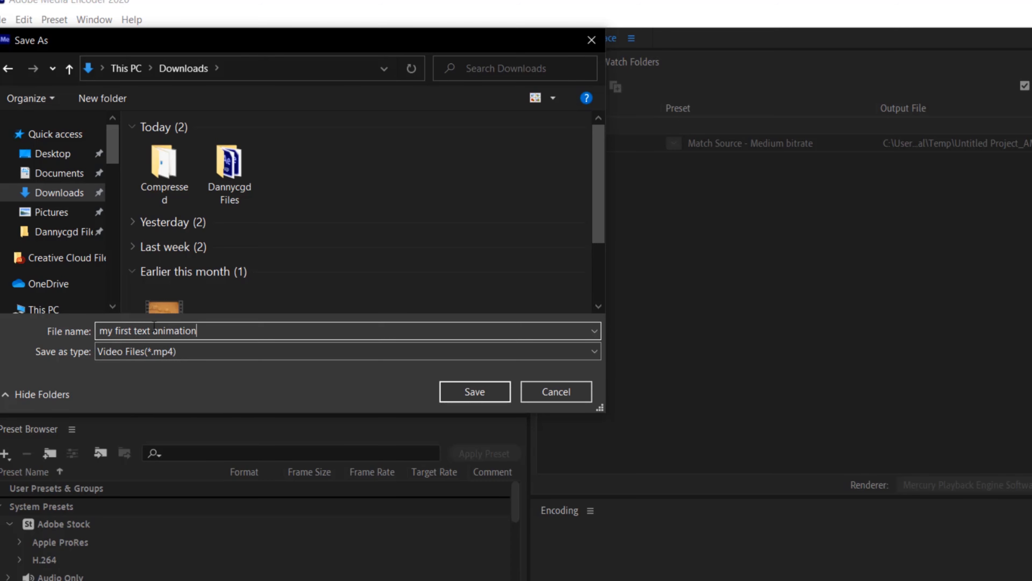
left_click(472, 387)
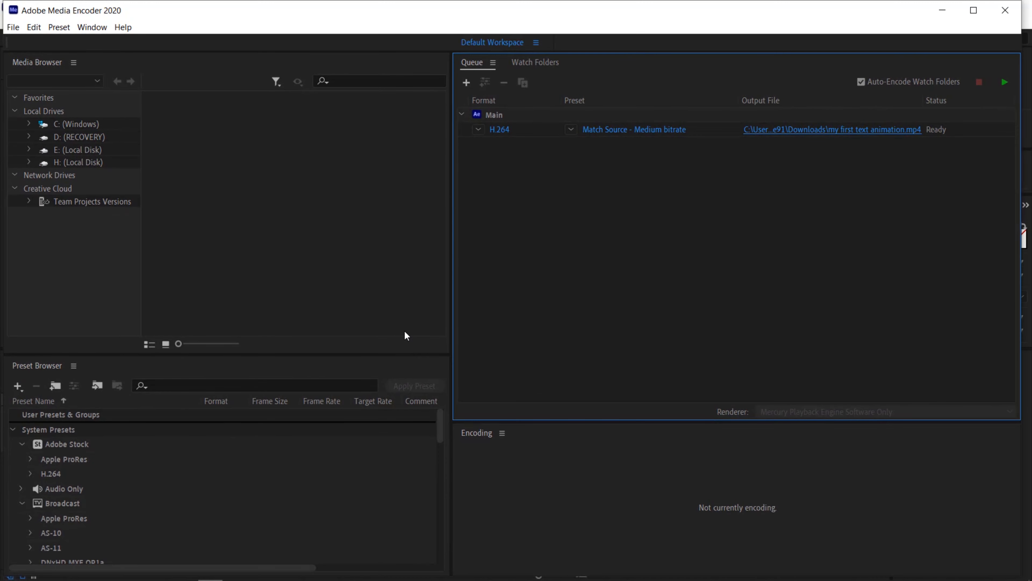
Start encoding the queue and play the exported video
left_click(1004, 83)
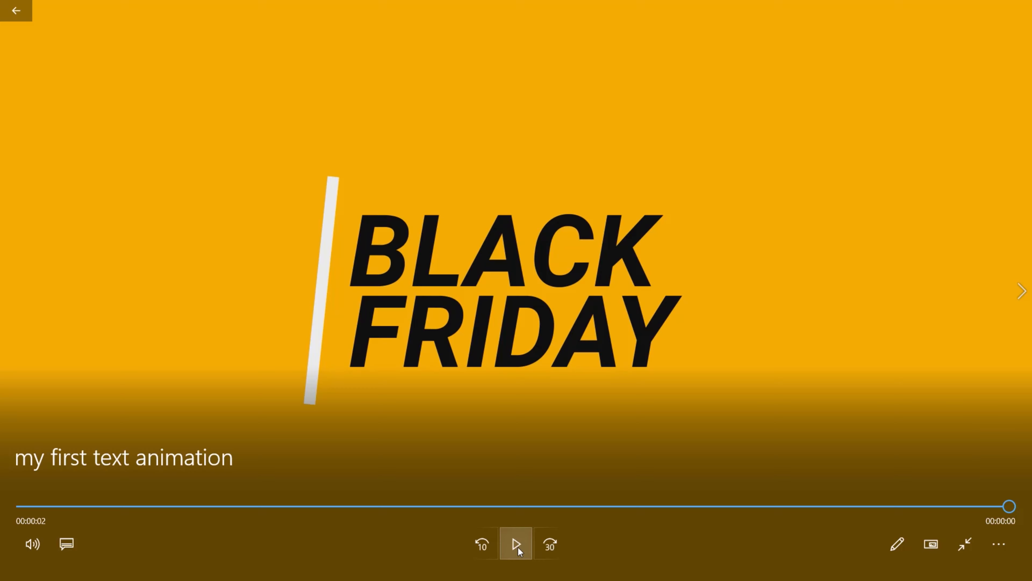
left_click(518, 547)
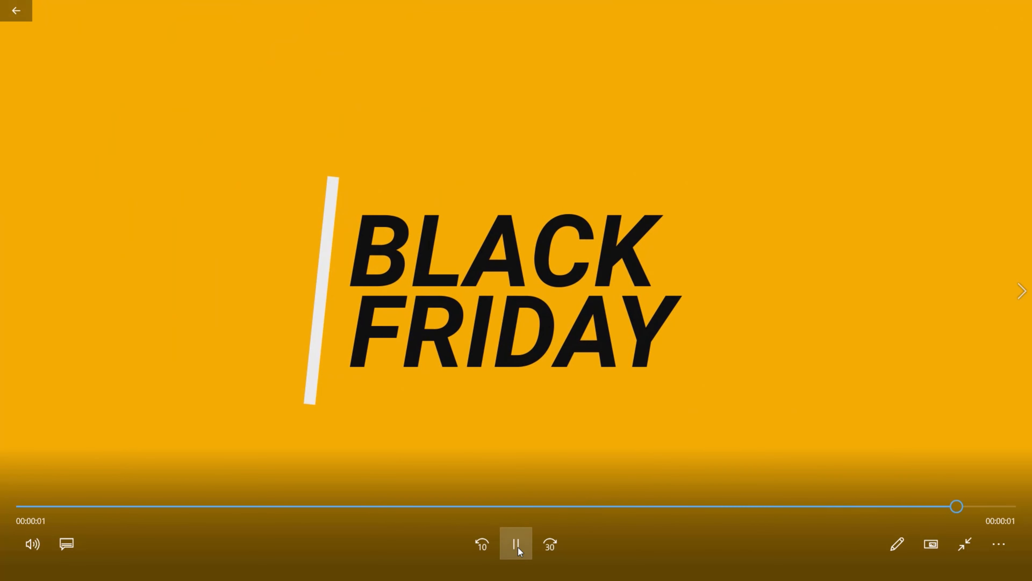
left_click(517, 545)
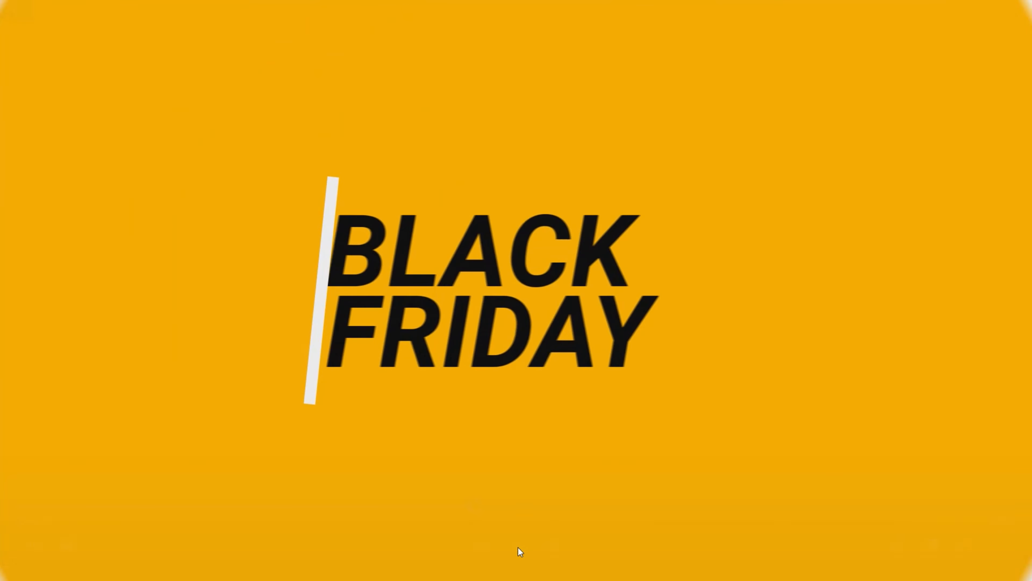